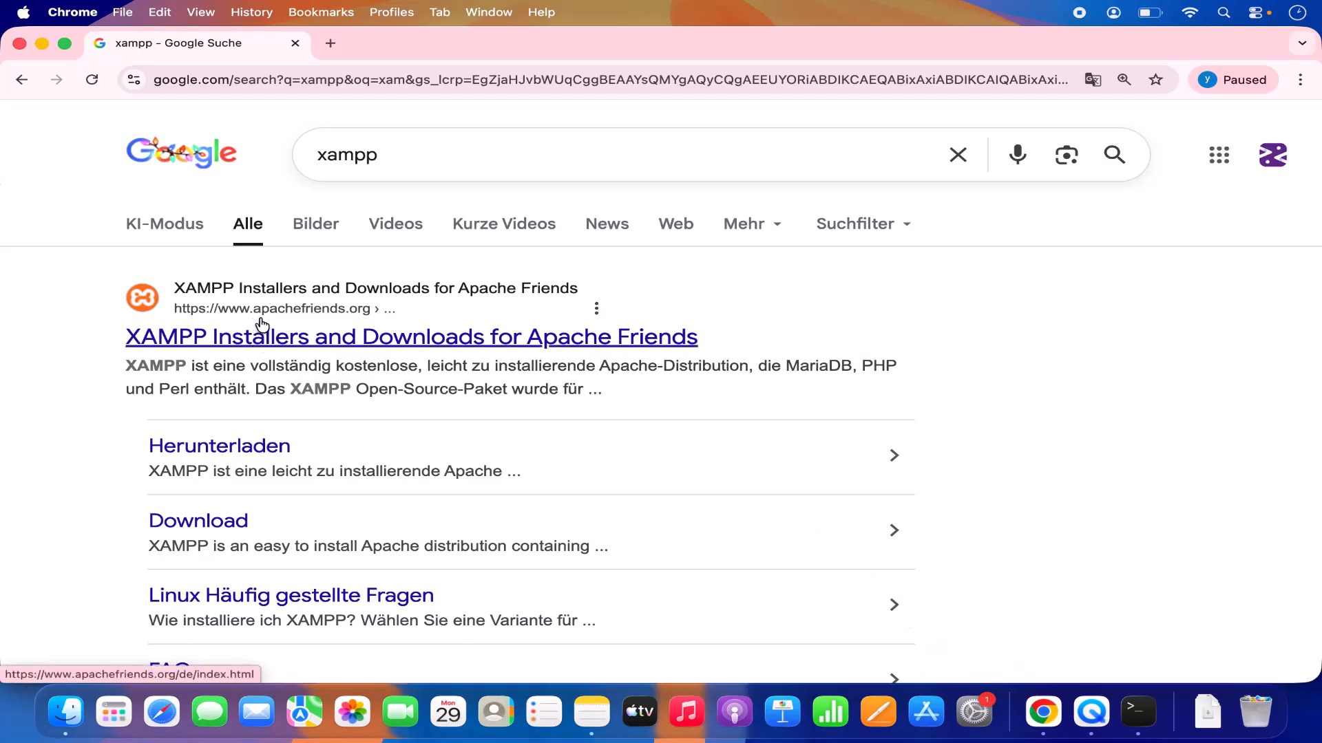
Open the Apache Friends website, switch its language to English, and download XAMPP for OS X 8.2.4.
click(345, 336)
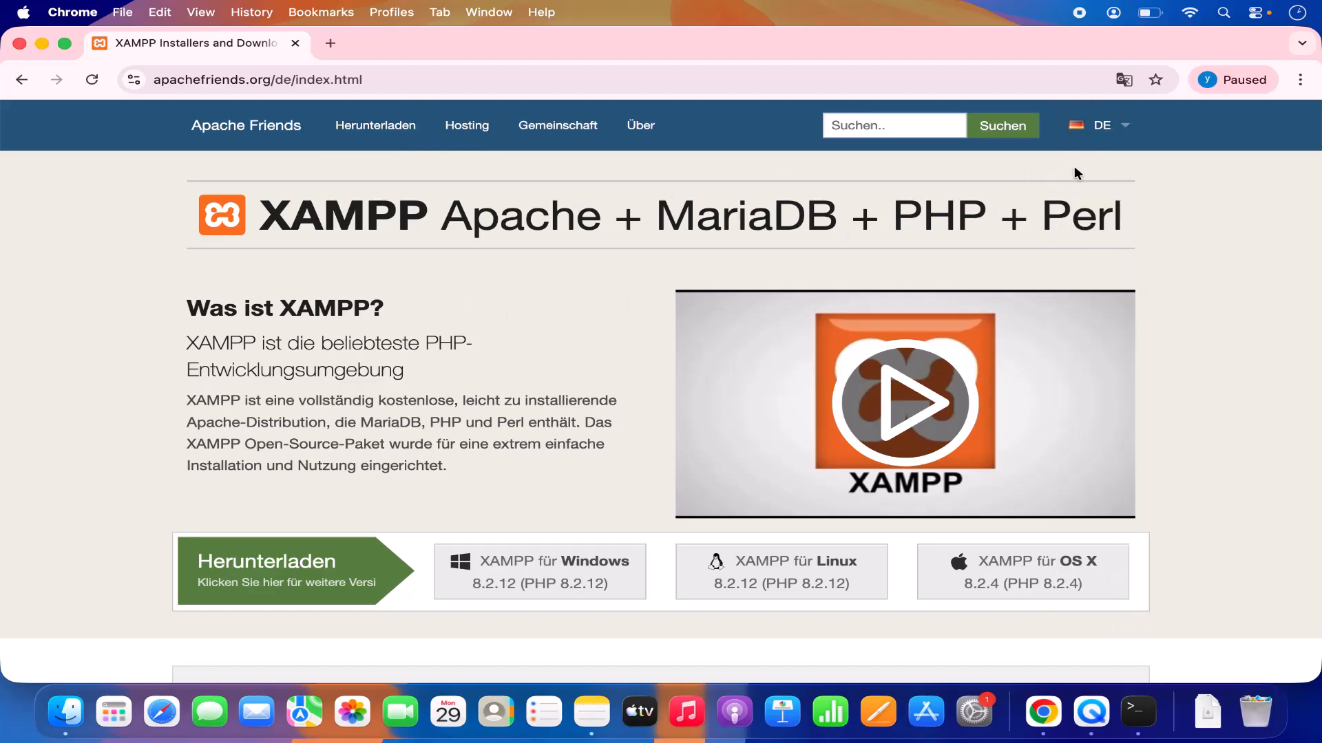
click(1102, 141)
click(1101, 200)
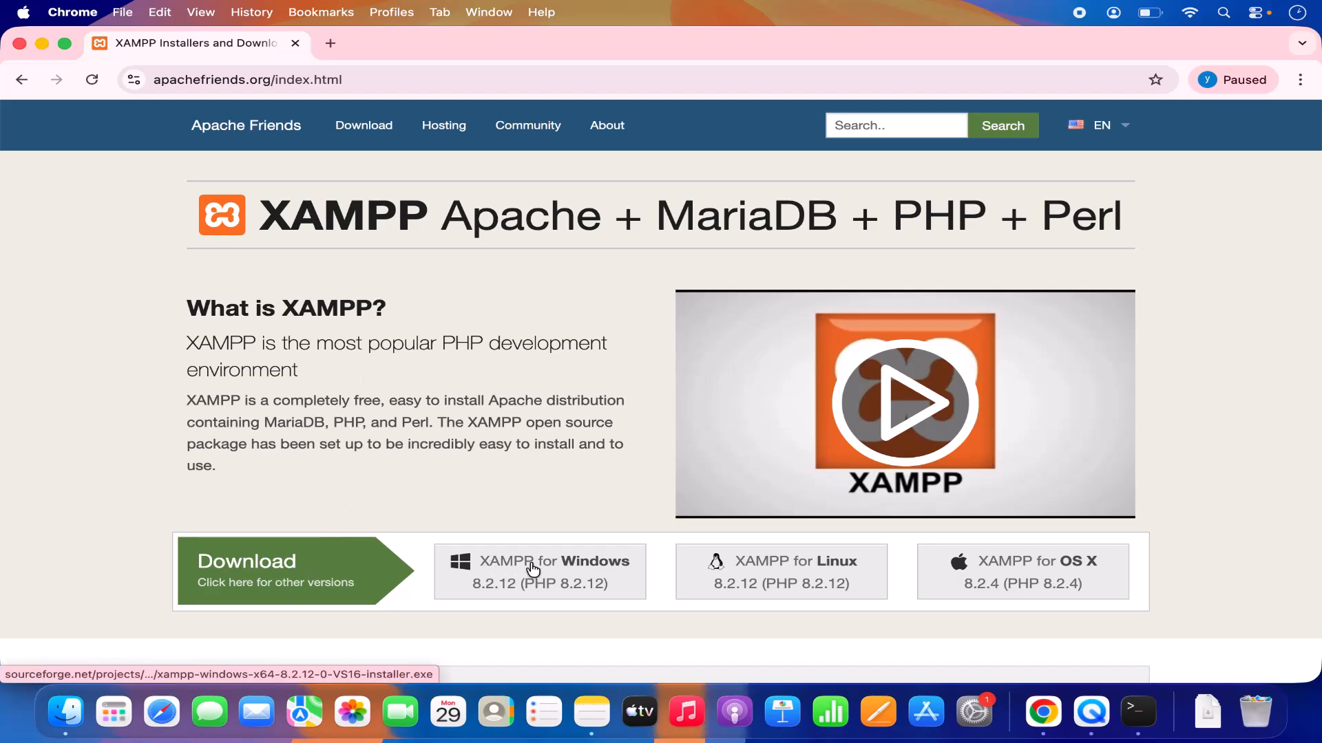
click(1012, 572)
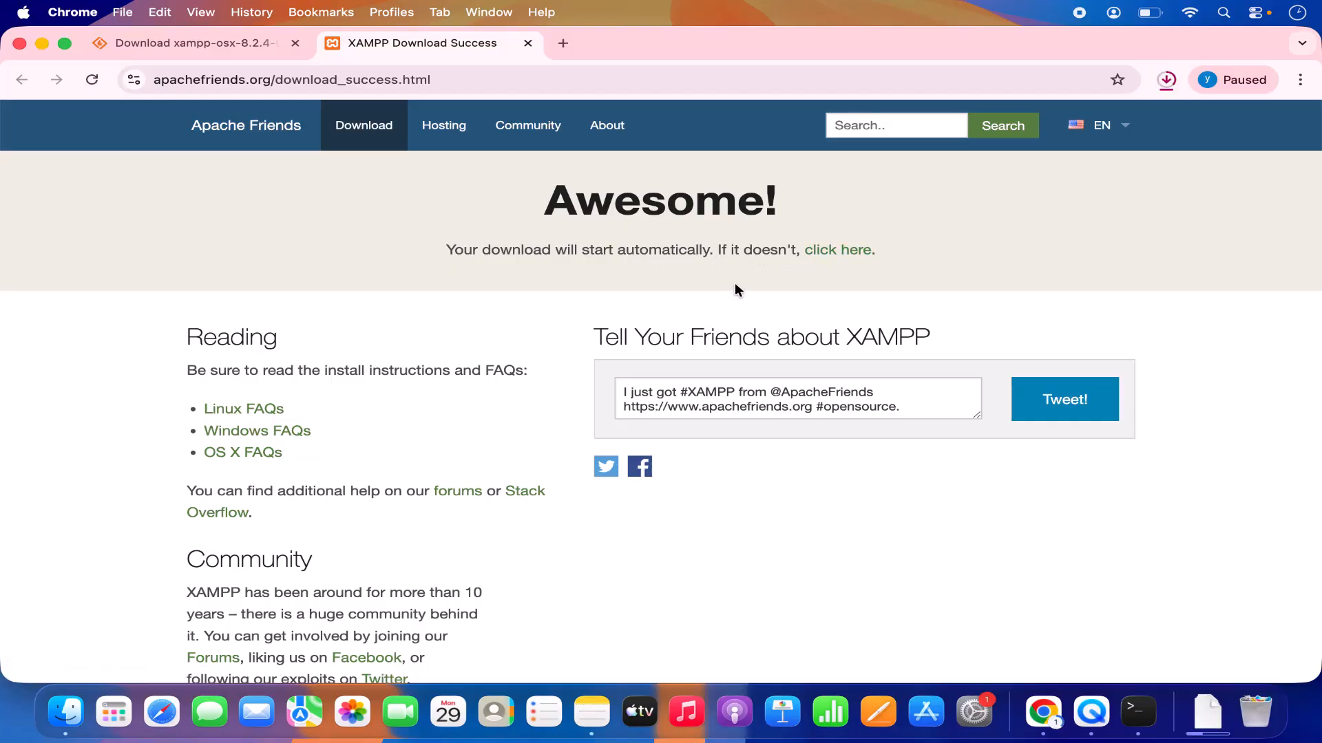
Check the recent download history and view the alternative XAMPP files page on SourceForge.
click(1166, 78)
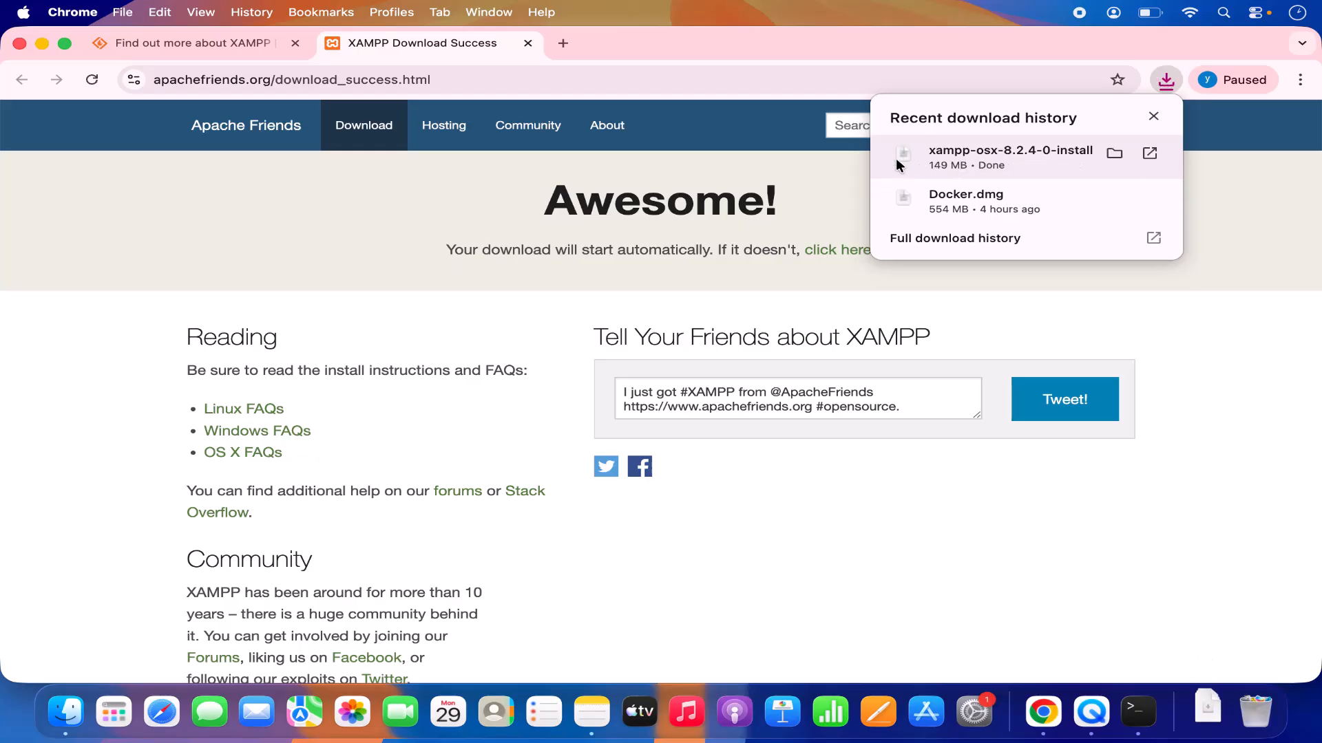
click(837, 183)
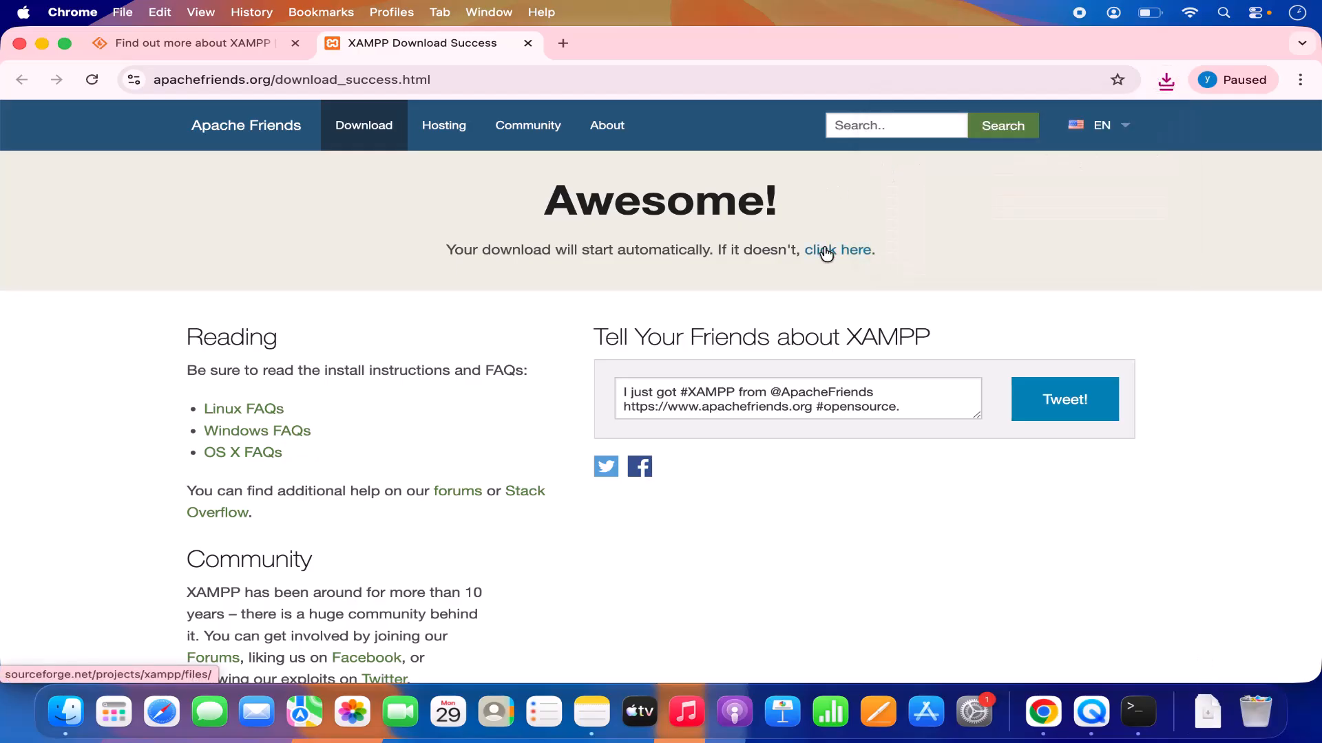
click(826, 255)
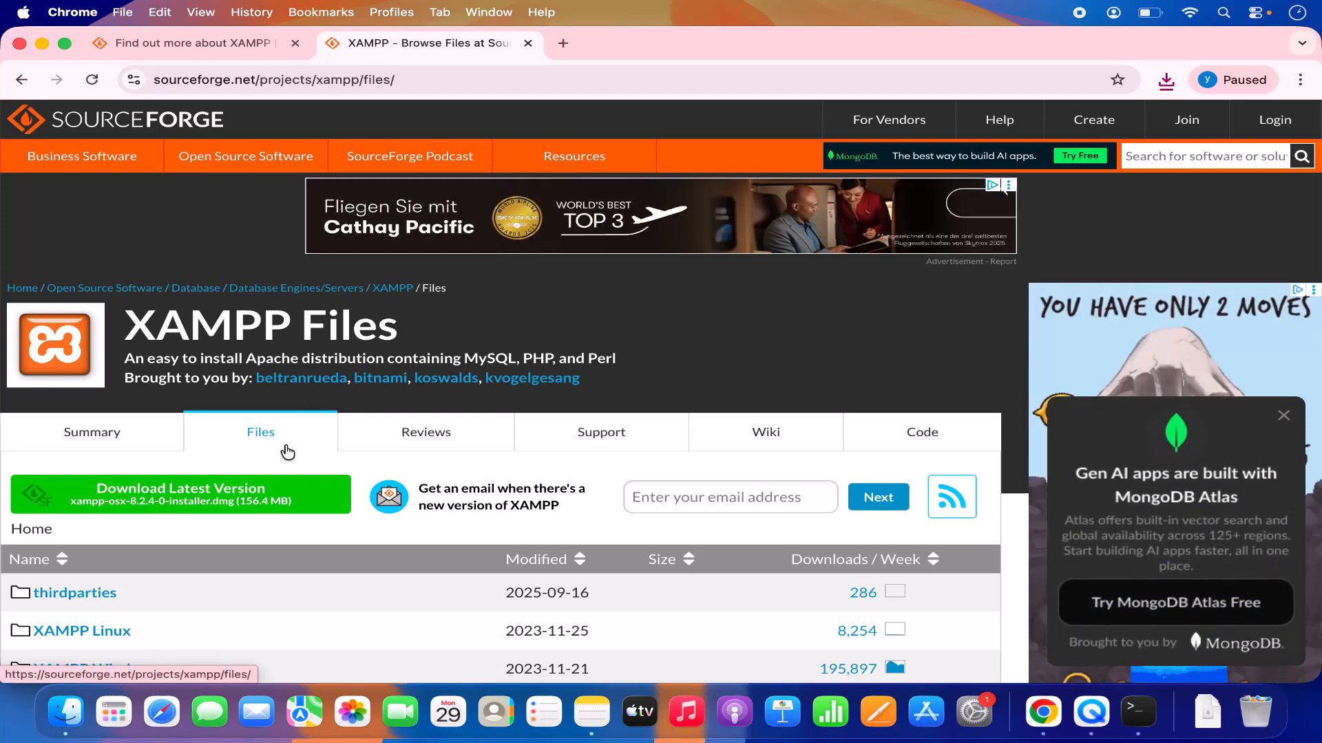
scroll(287, 451, down, 2)
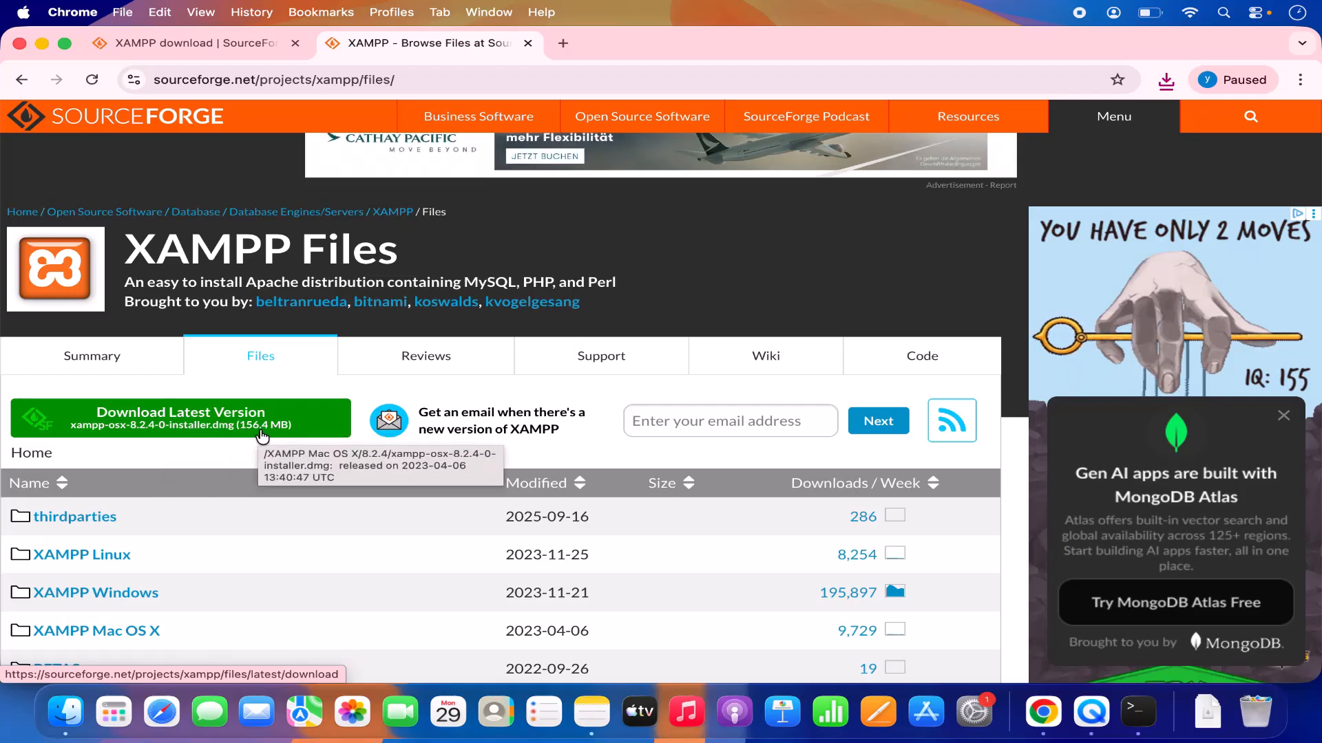
Open the downloaded xampp-osx-8.2.4-0 disk image with the browser minimized and try to launch its installer.
click(1166, 82)
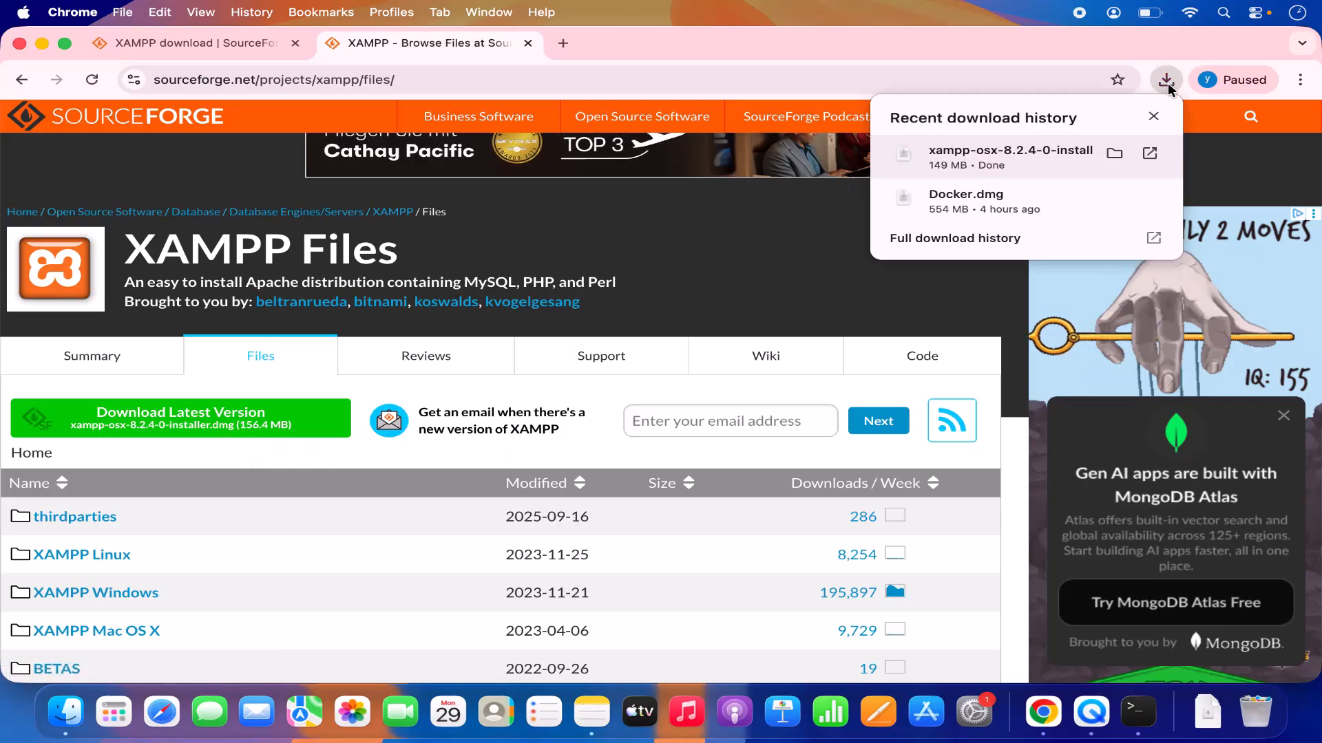
click(1025, 157)
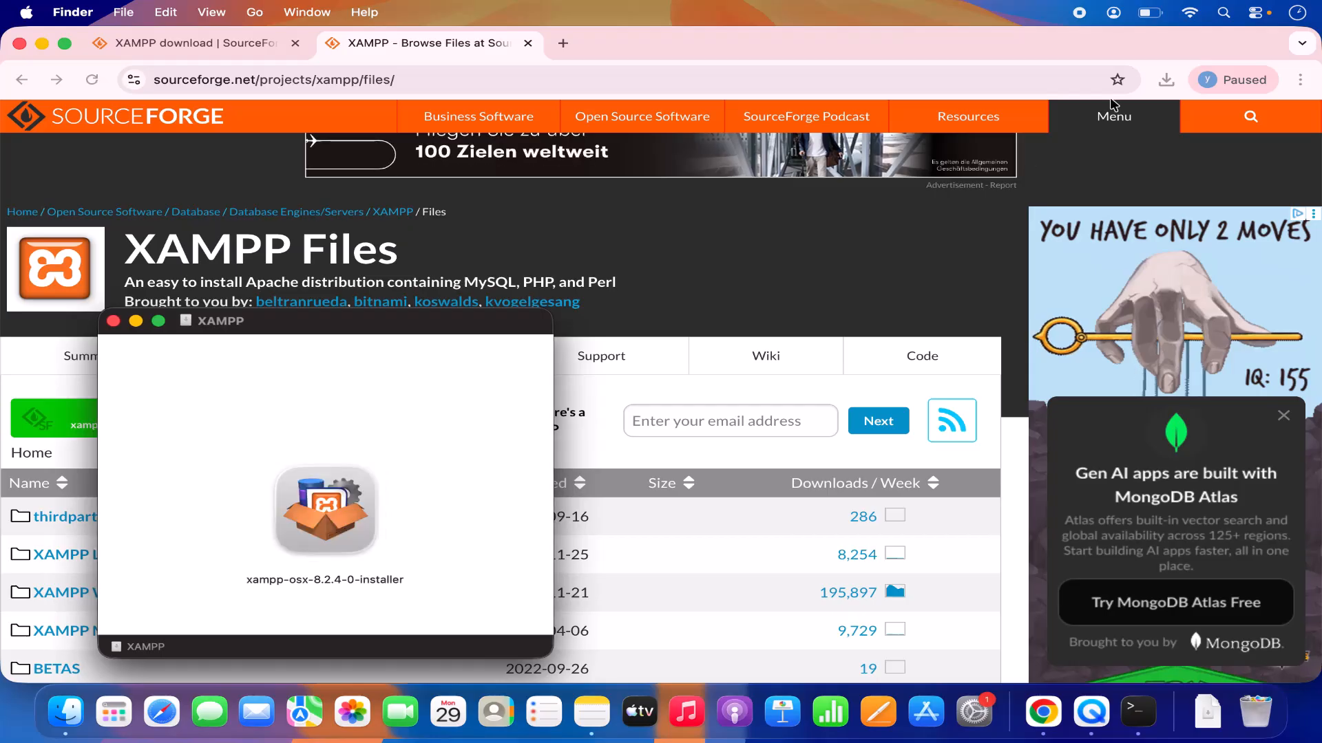
click(42, 43)
drag(298, 327, 609, 193)
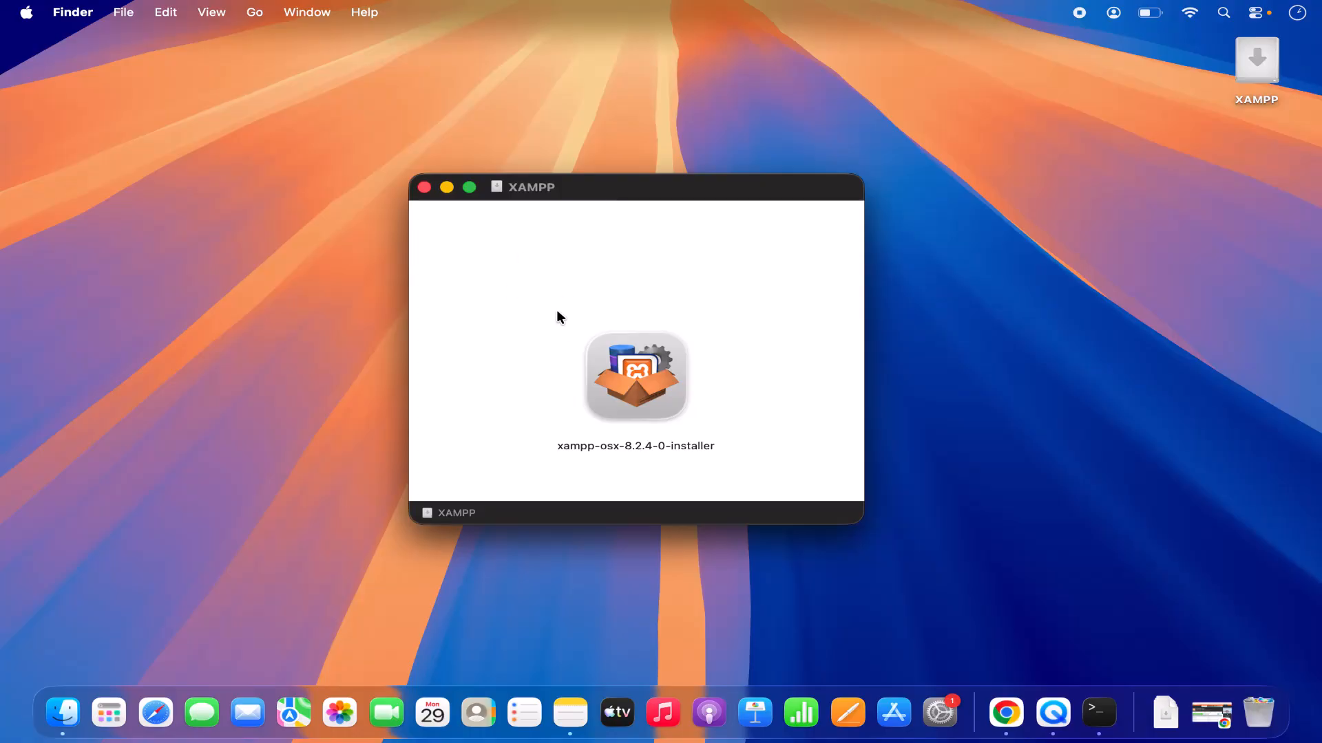
double_click(630, 371)
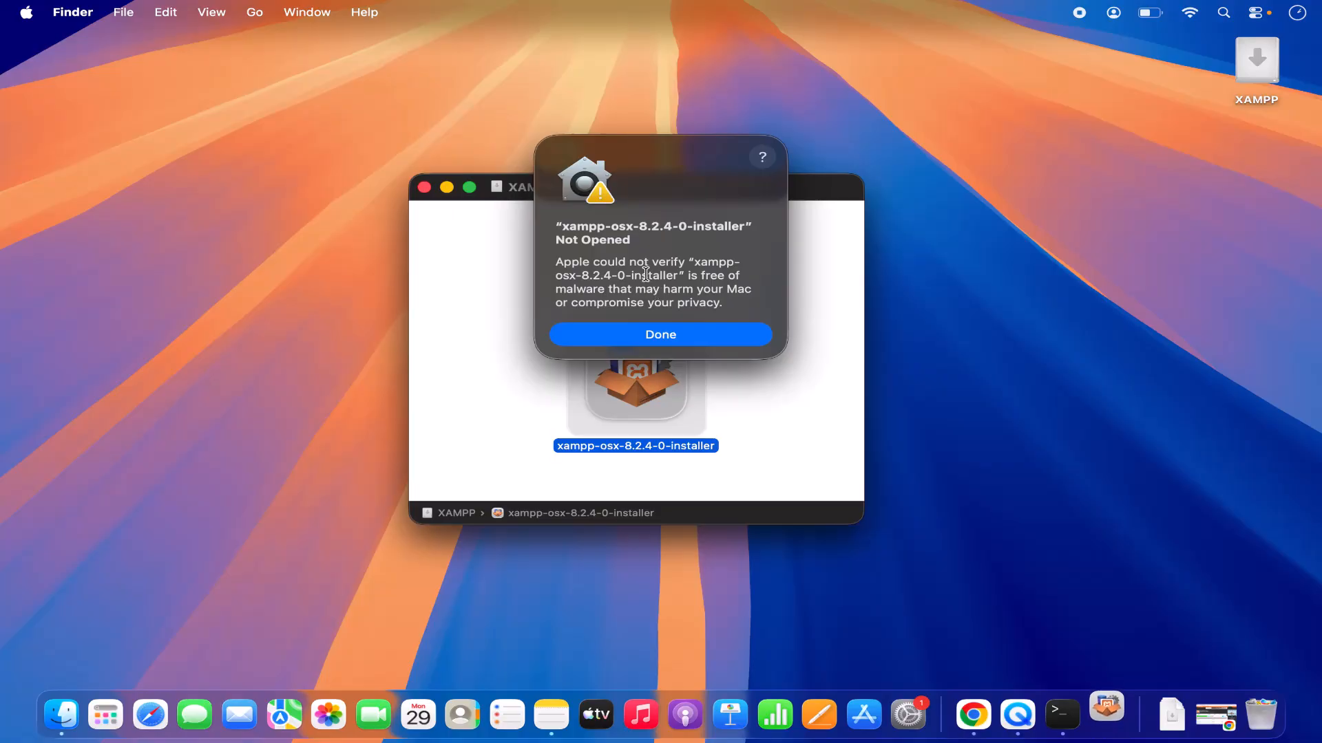
click(640, 335)
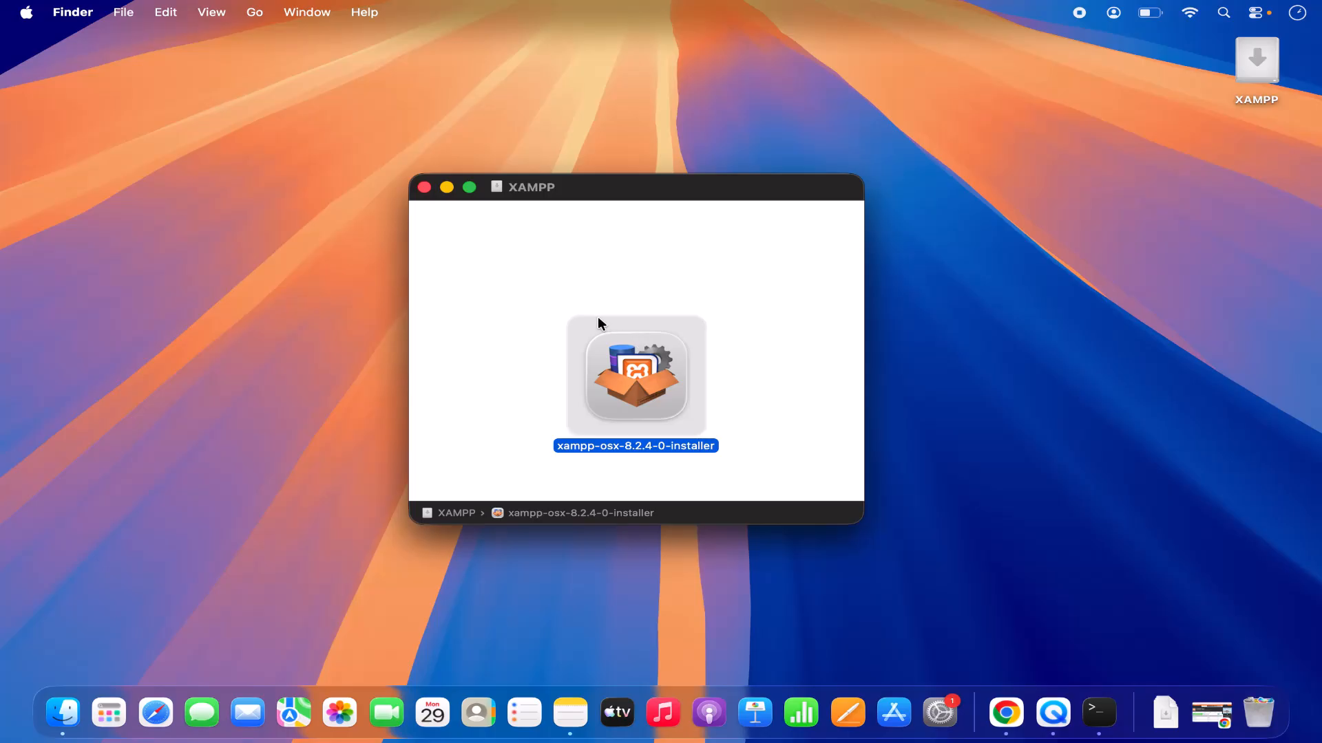
Switch to System Settings and open the Privacy & Security settings.
click(28, 14)
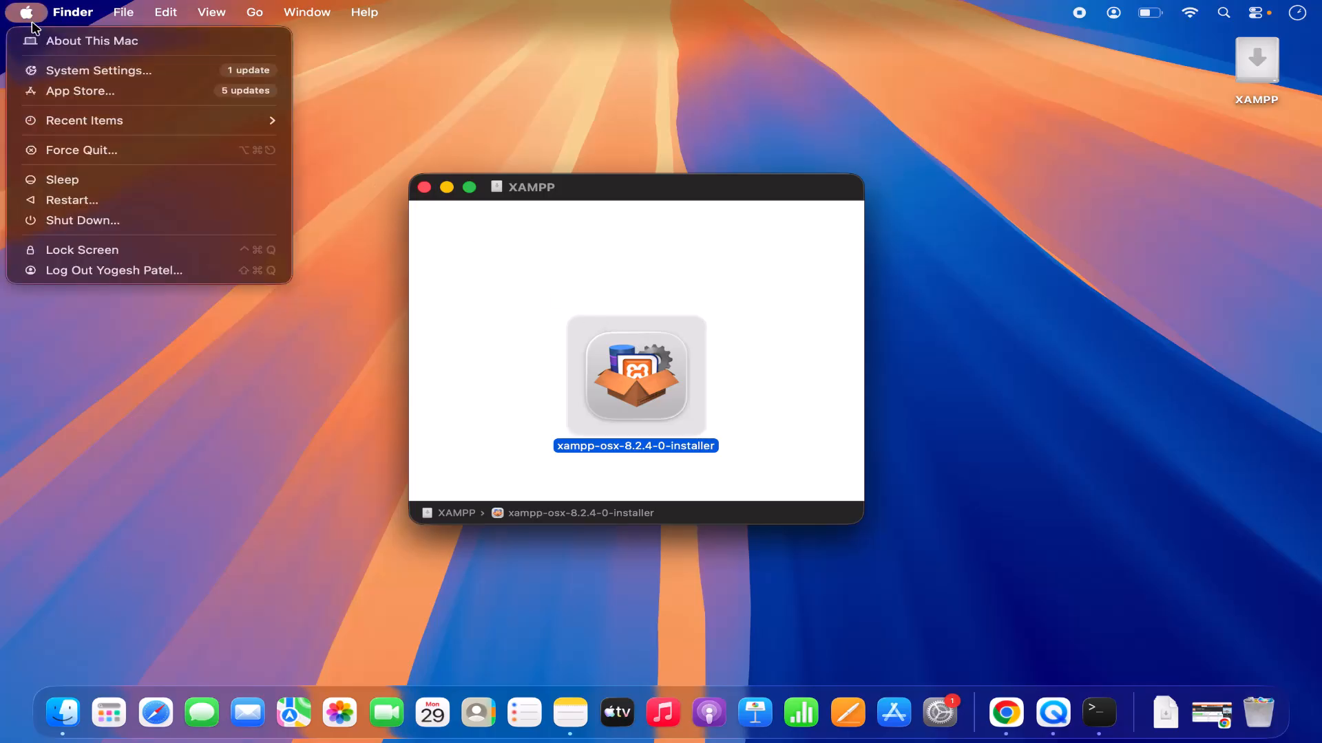
click(59, 70)
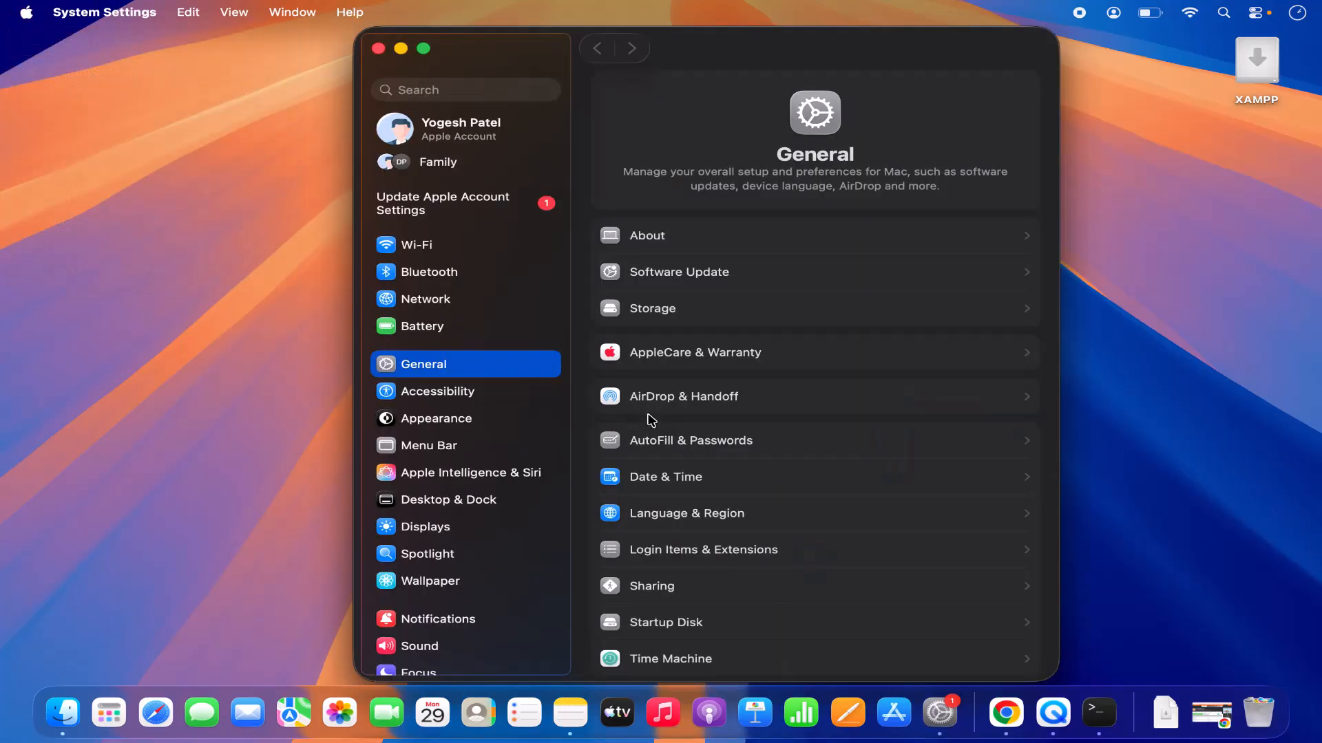
scroll(649, 417, down, 3)
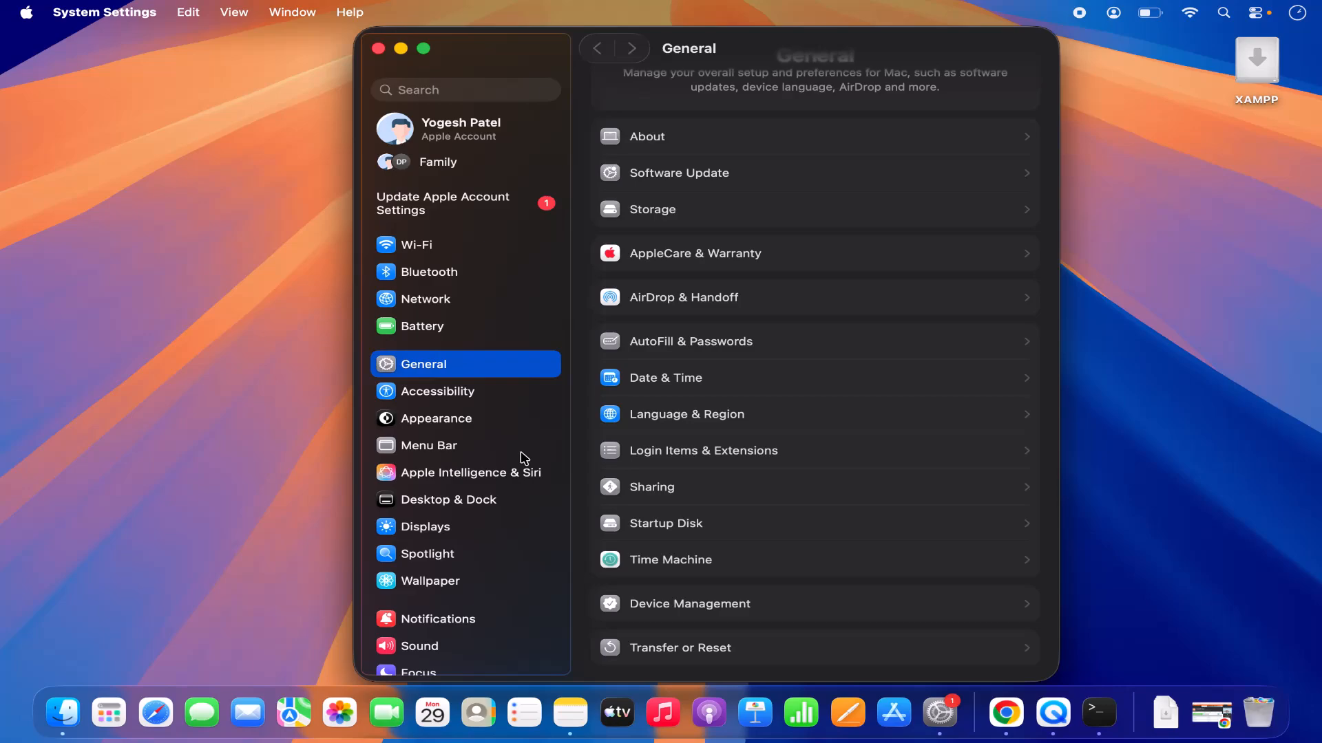
scroll(525, 459, down, 8)
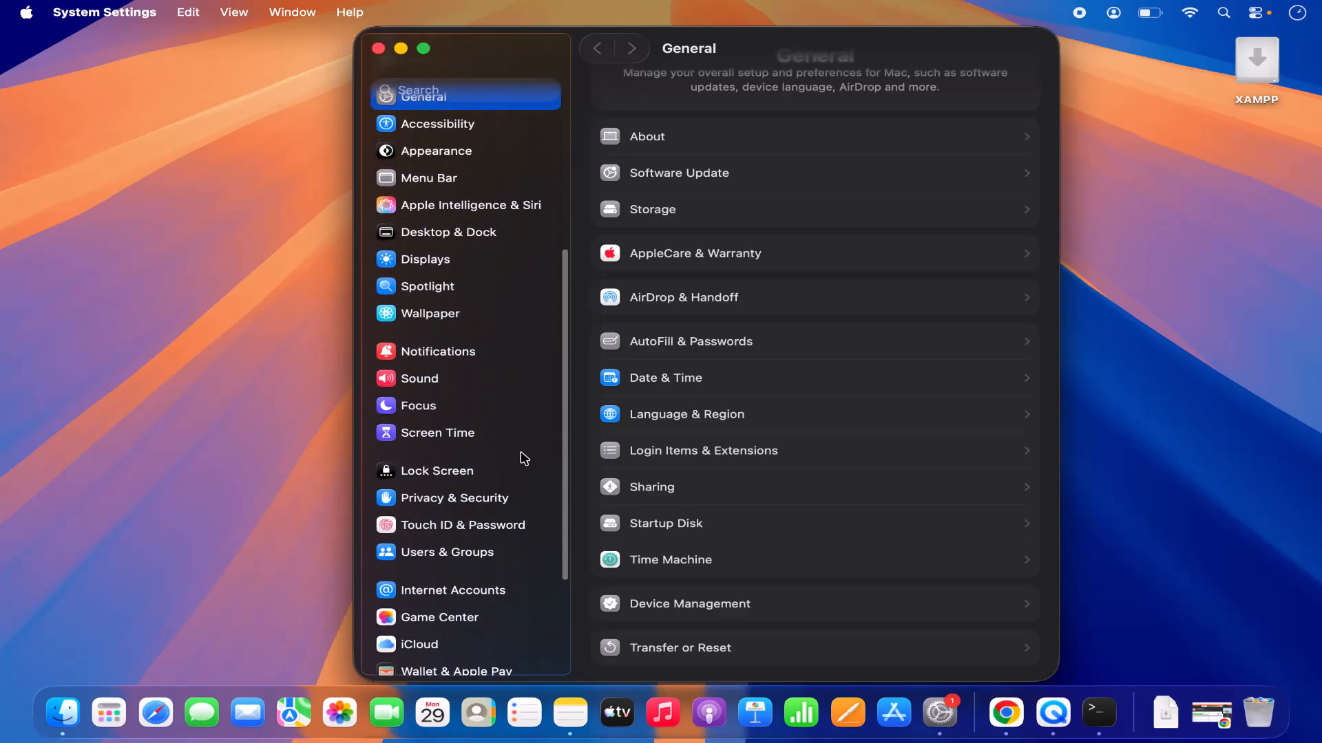
scroll(524, 460, down, 2)
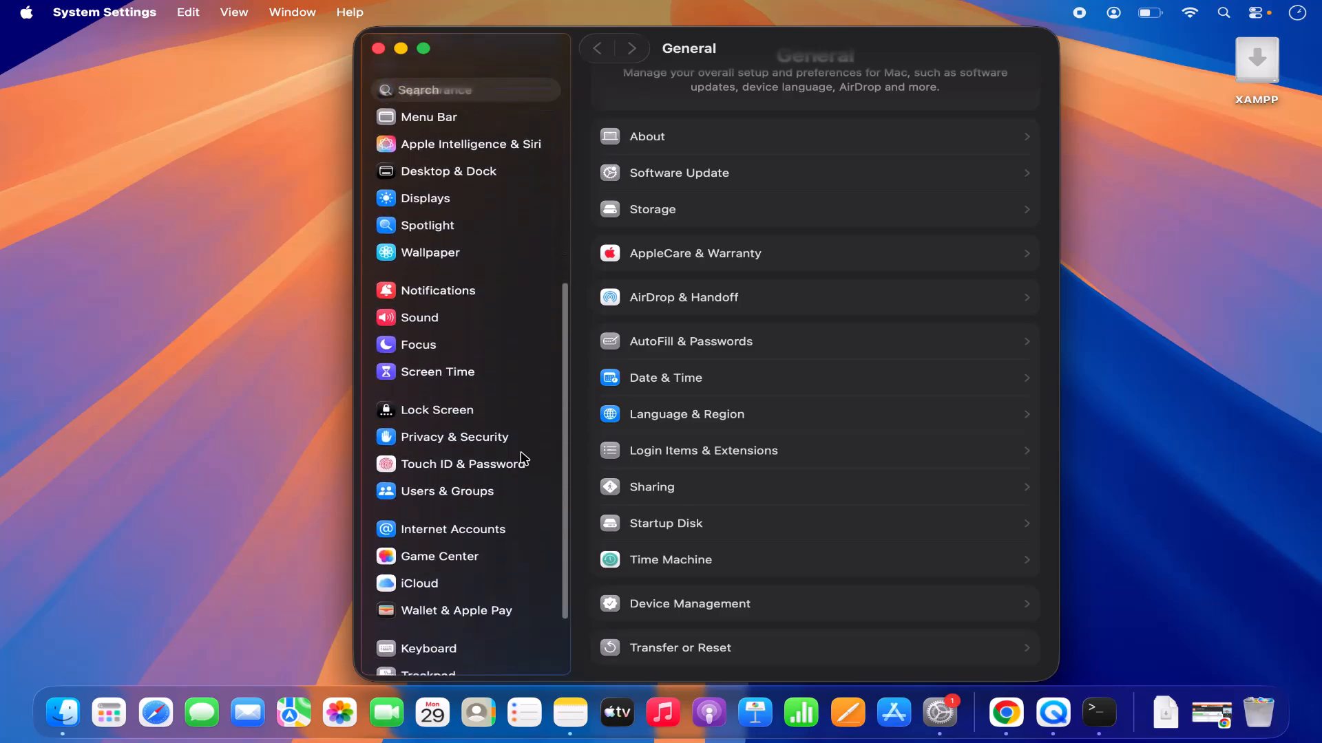
click(453, 441)
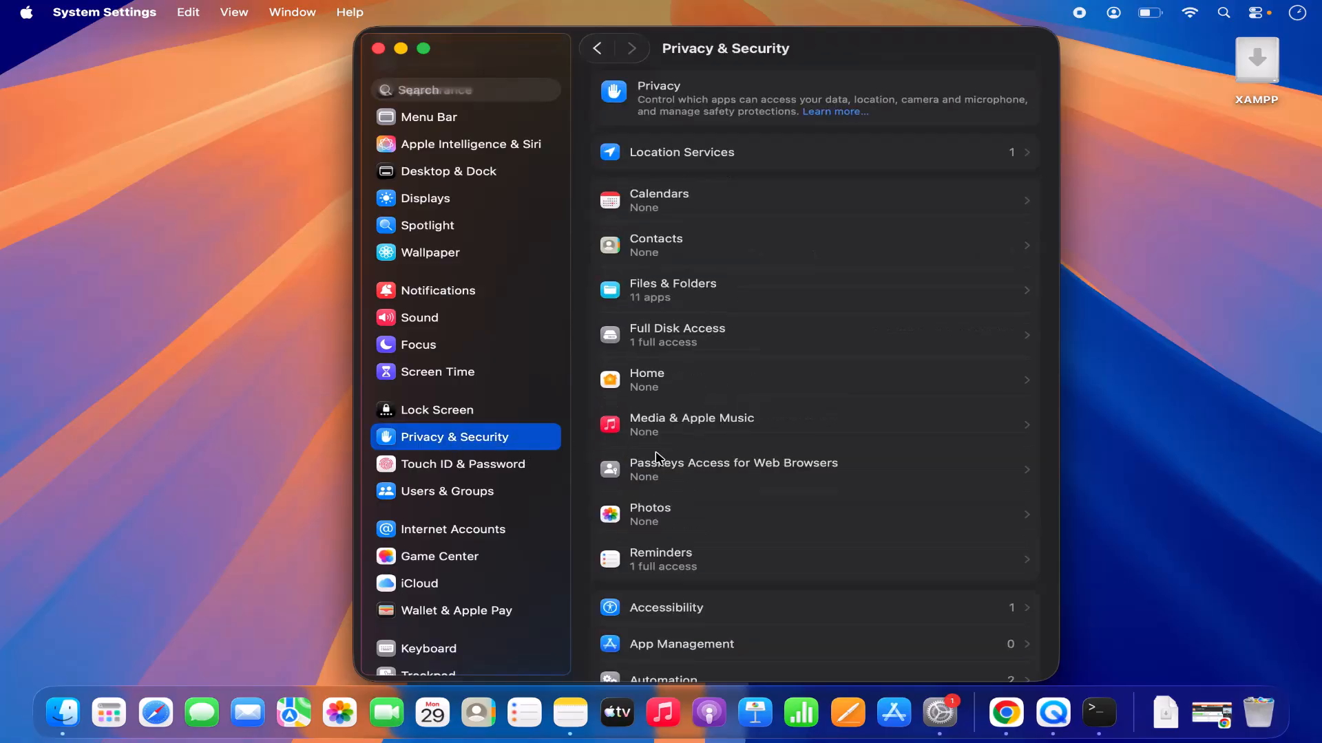
Allow the blocked xampp-osx-8.2.4-0-installer to open anyway, authorizing it with the administrator password.
scroll(657, 458, down, 10)
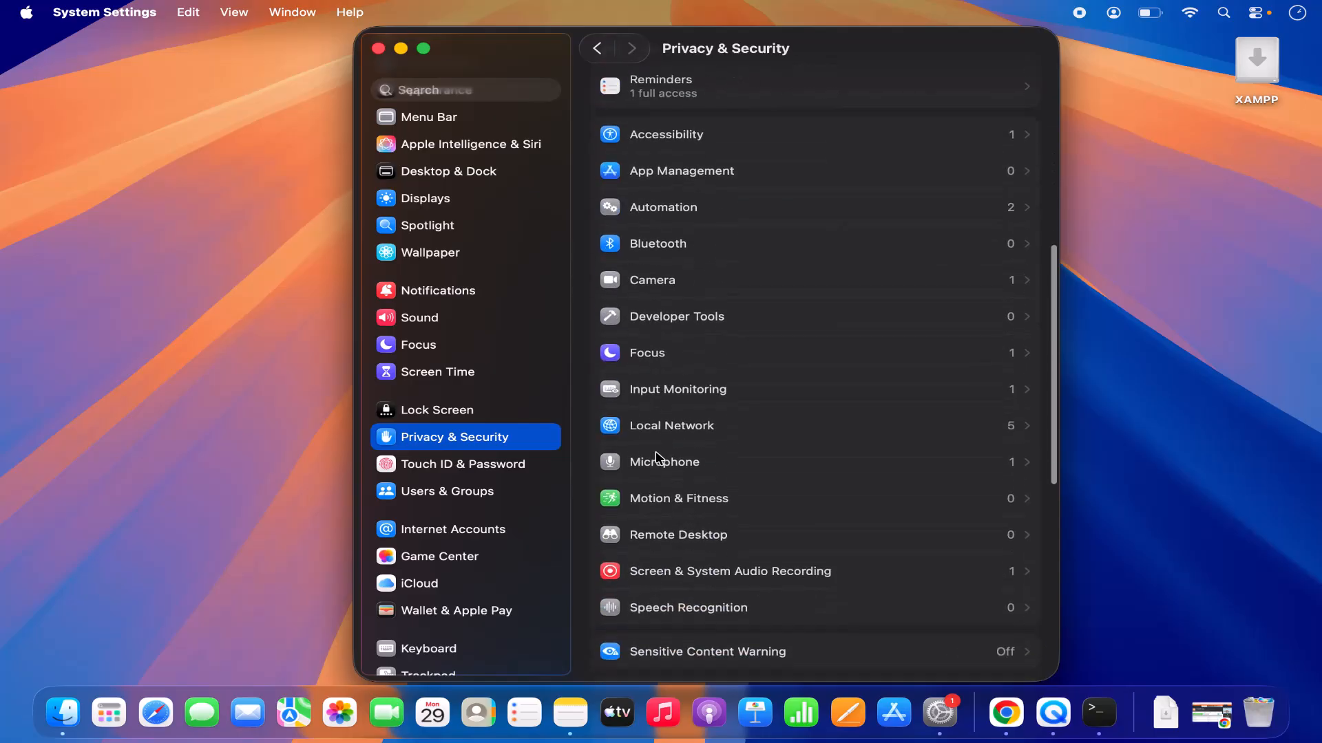
scroll(657, 457, down, 4)
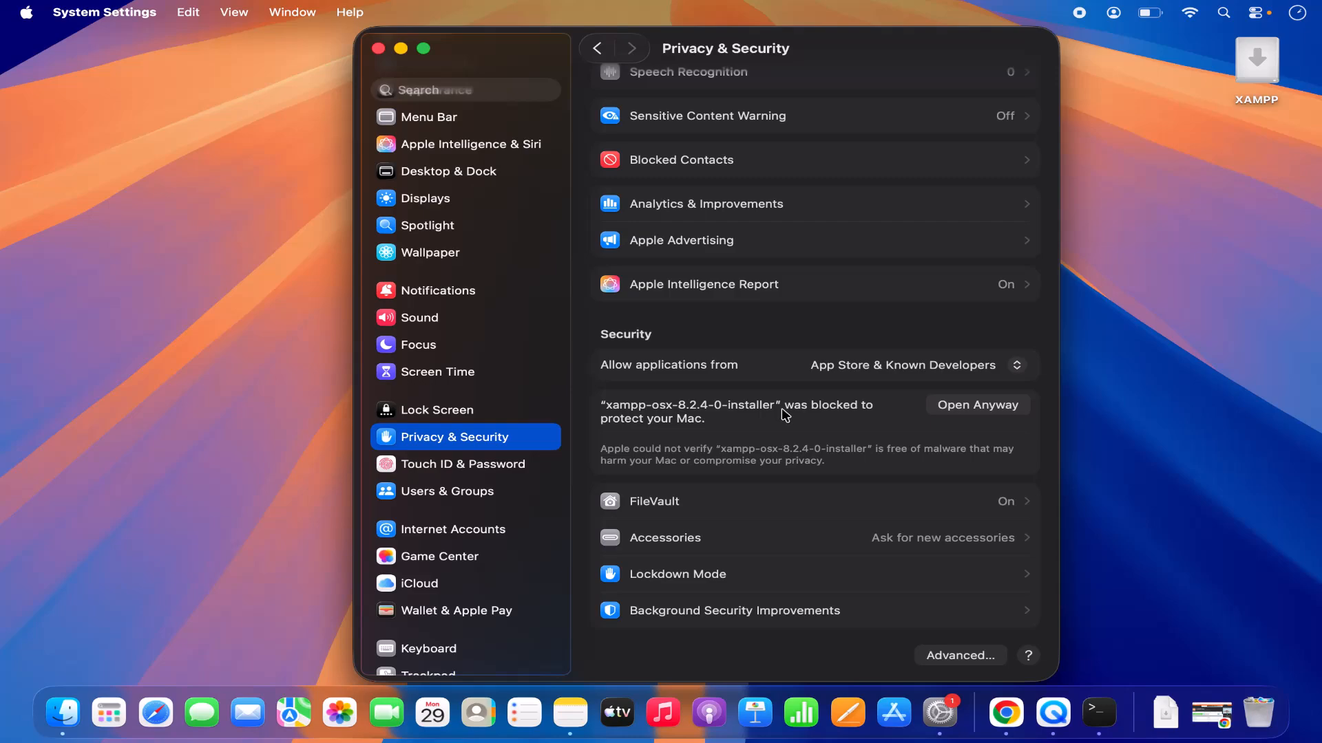
click(962, 412)
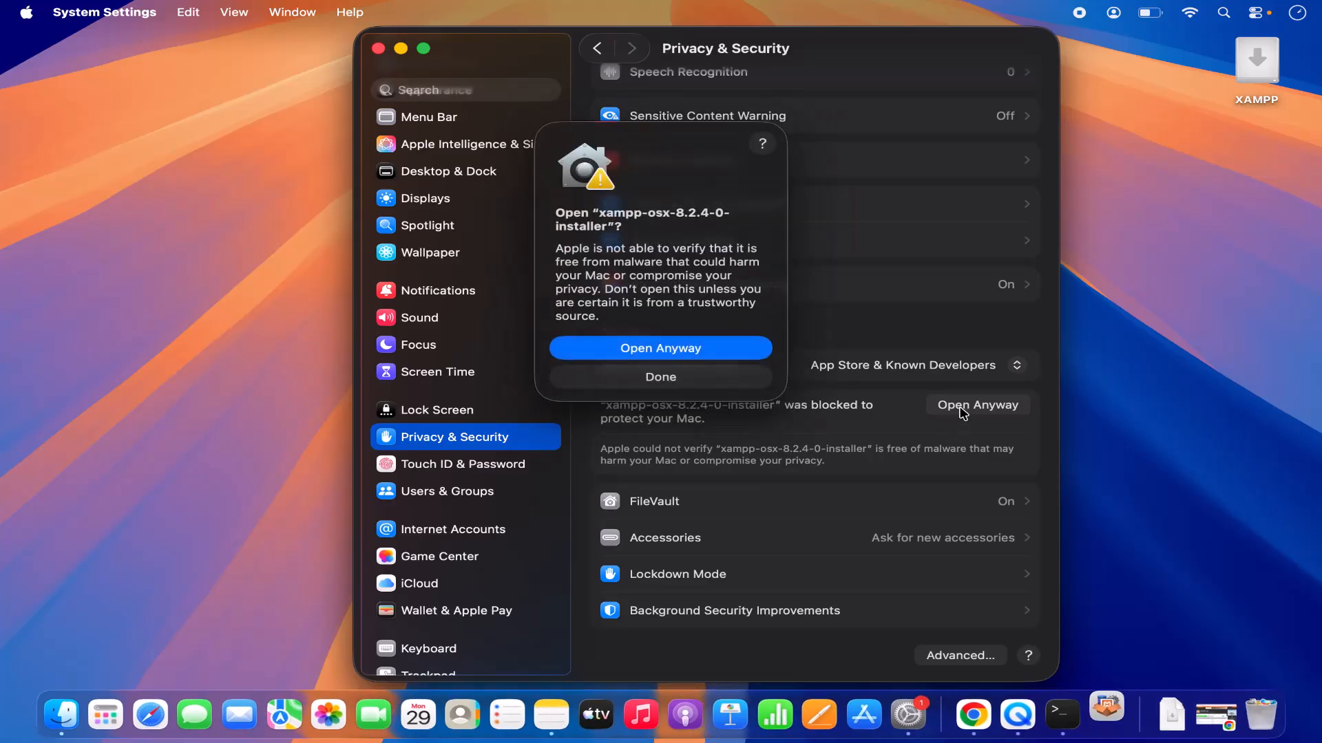
click(724, 353)
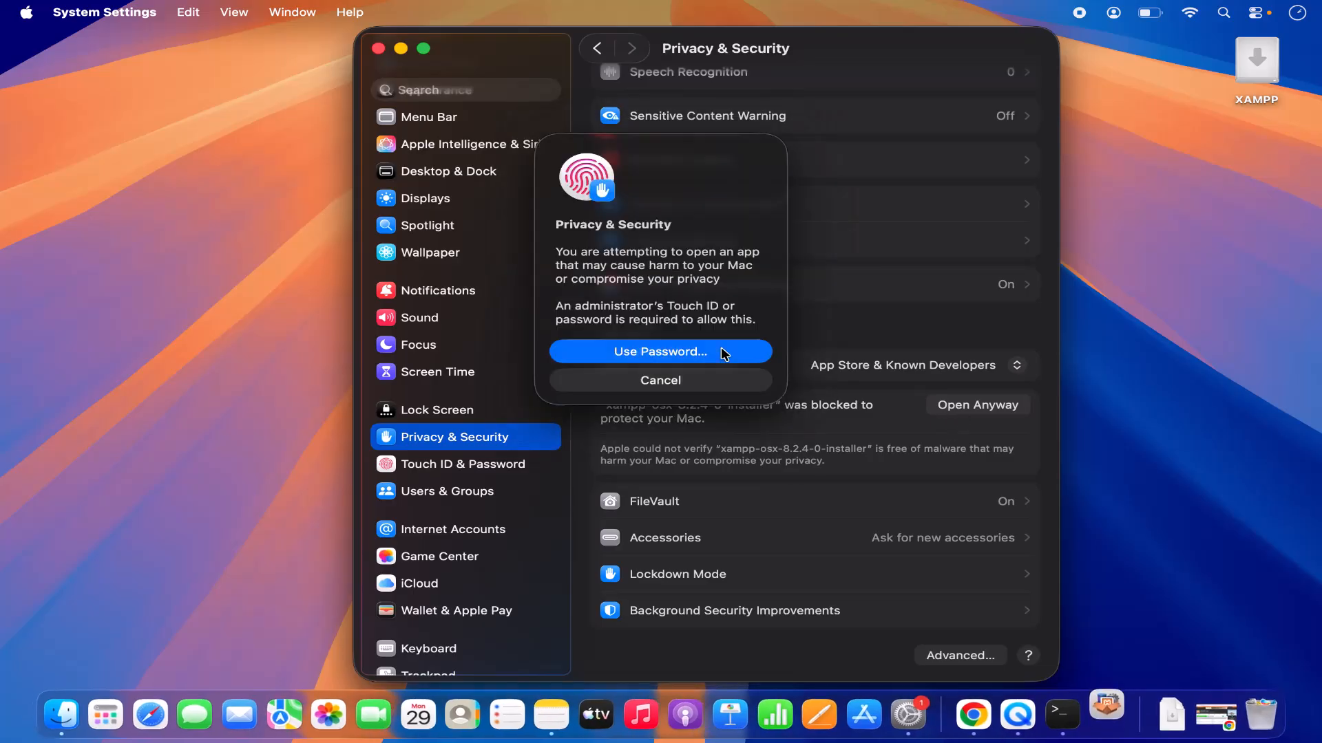
click(724, 354)
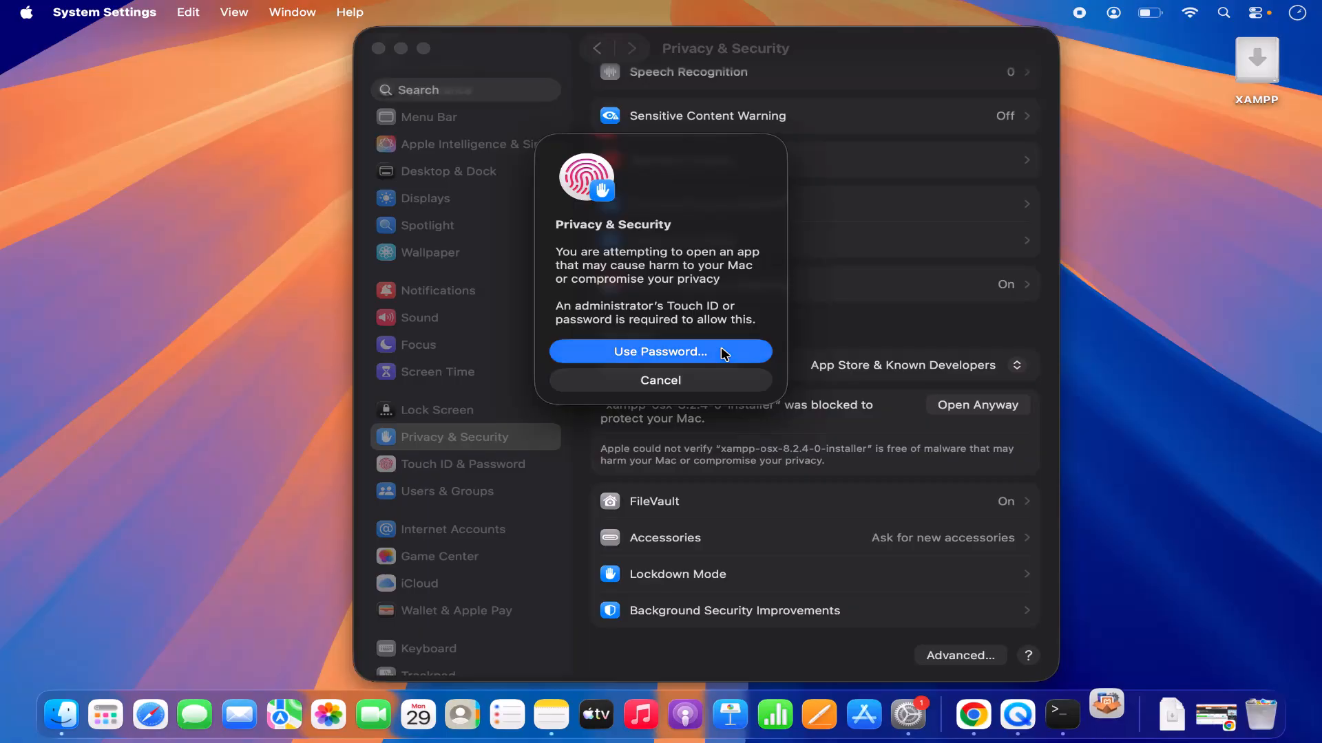
text(•••••)
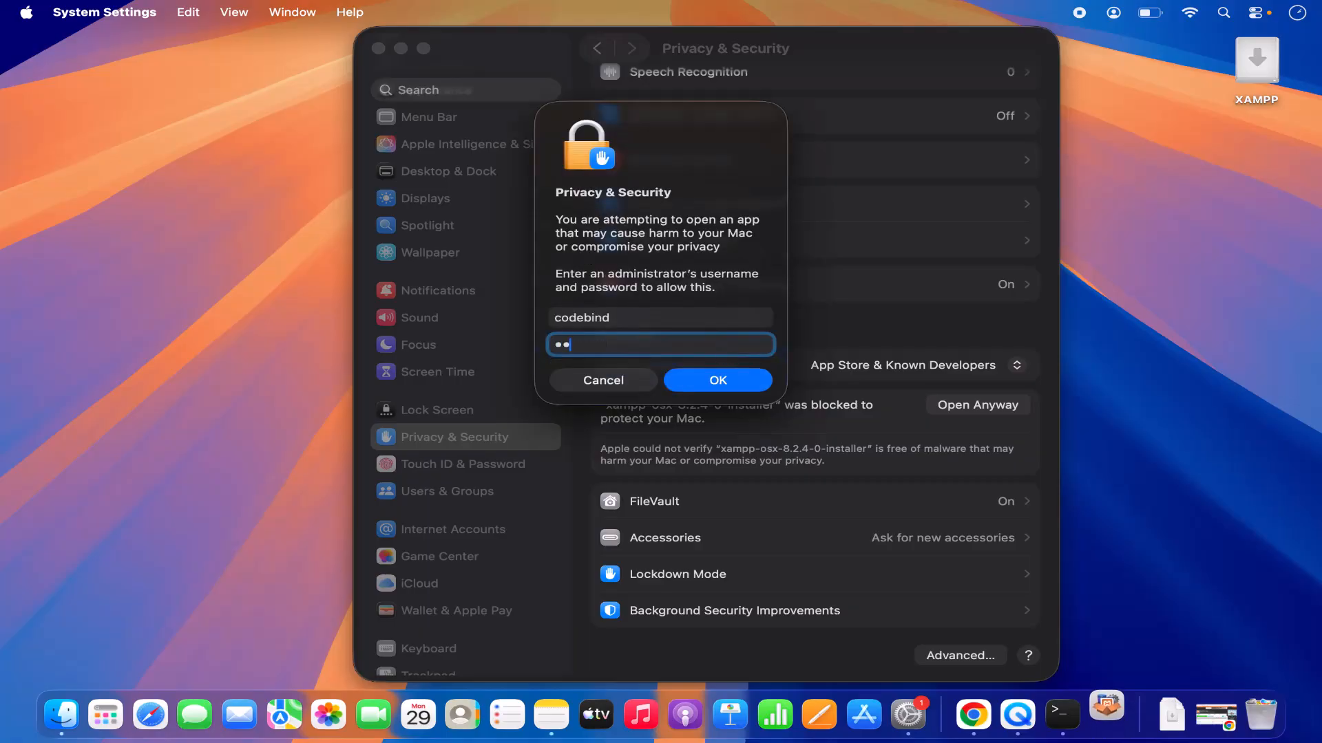
text(•)
key(Return)
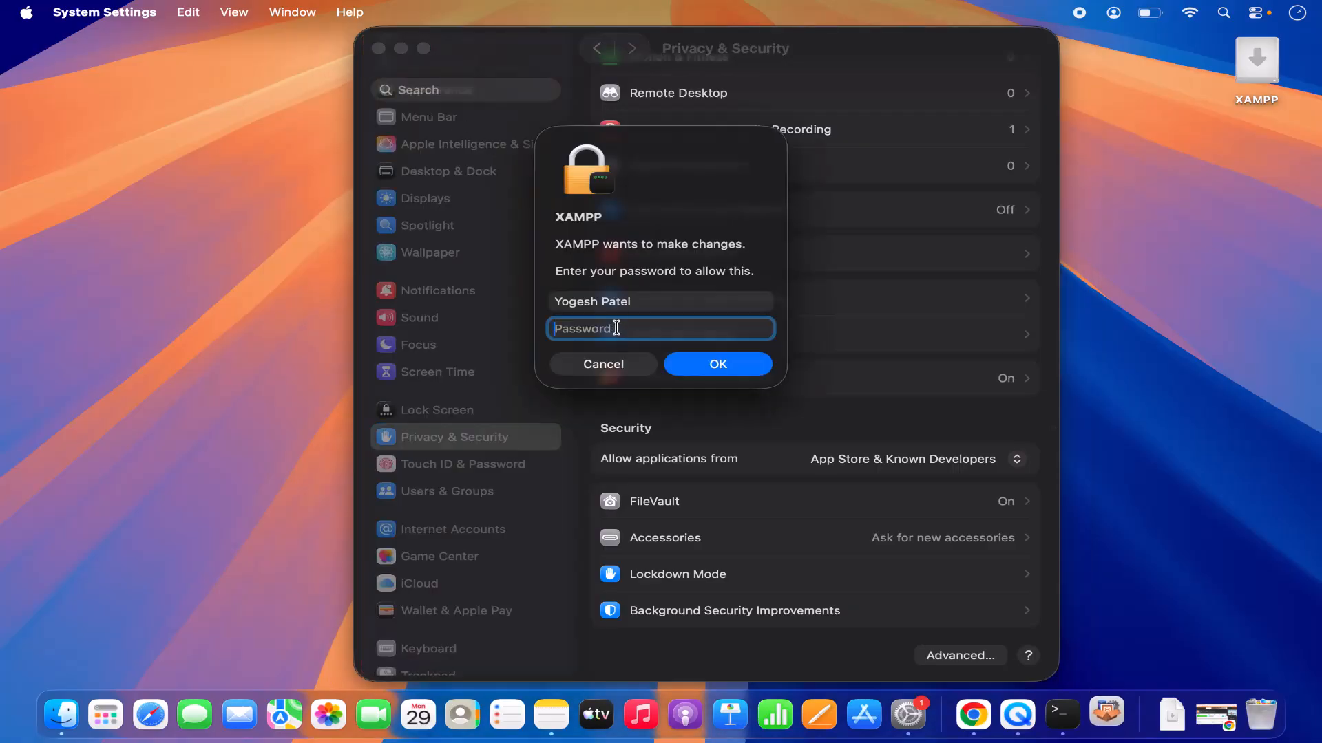
Authorize XAMPP's changes with the account password and grant the installer access to the Downloads folder, with System Settings minimized.
text(••••••)
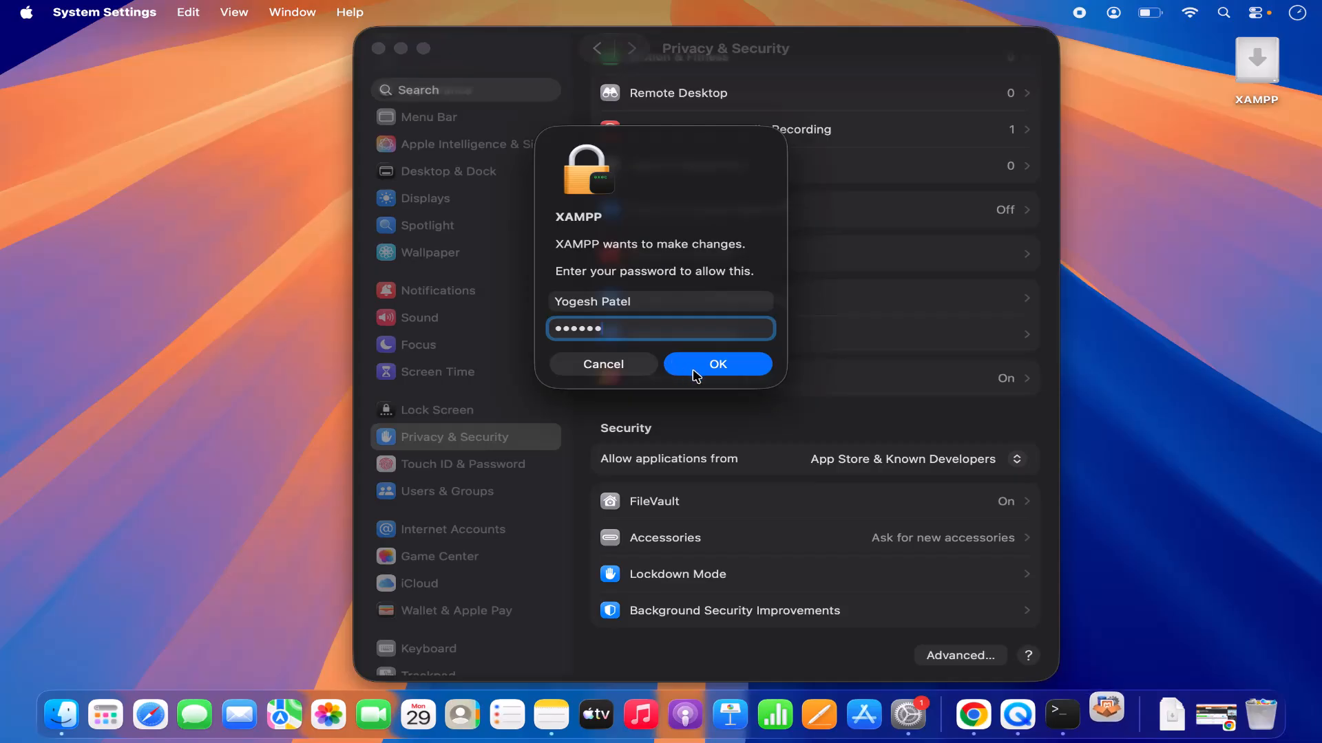
click(695, 376)
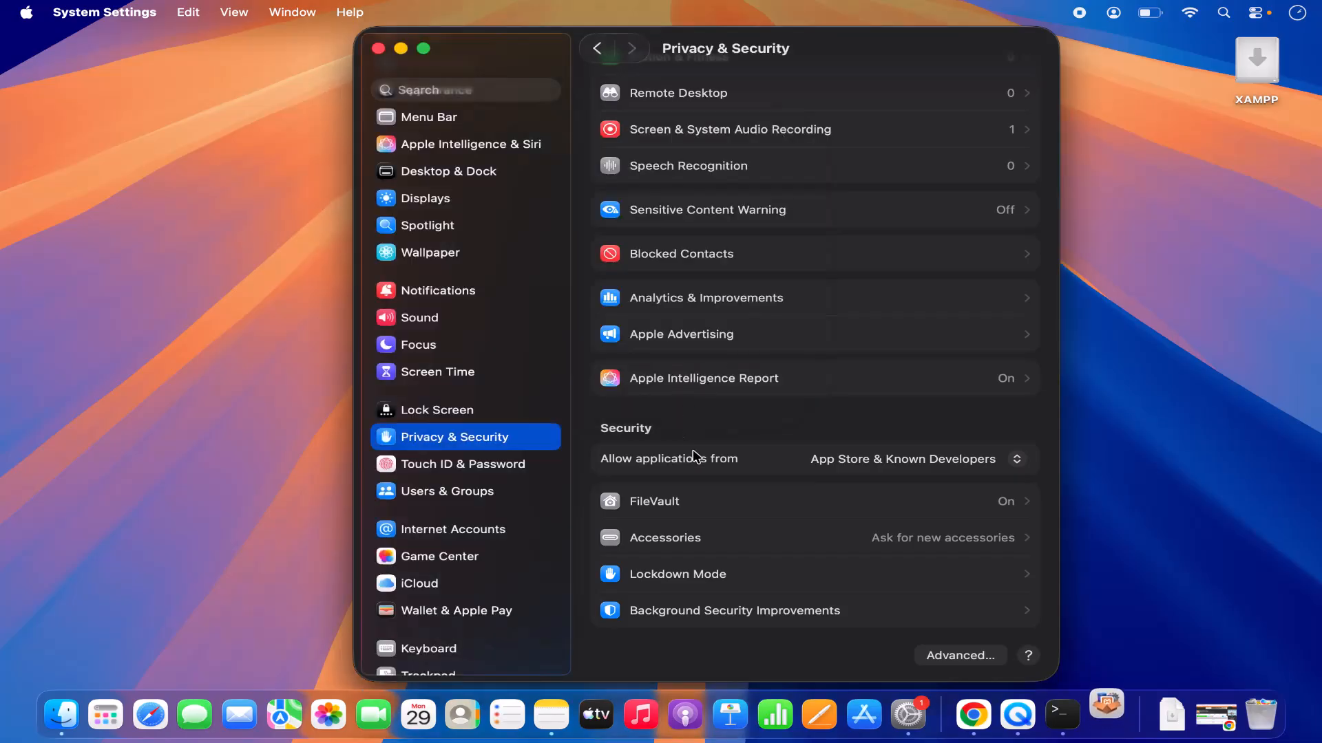
click(401, 48)
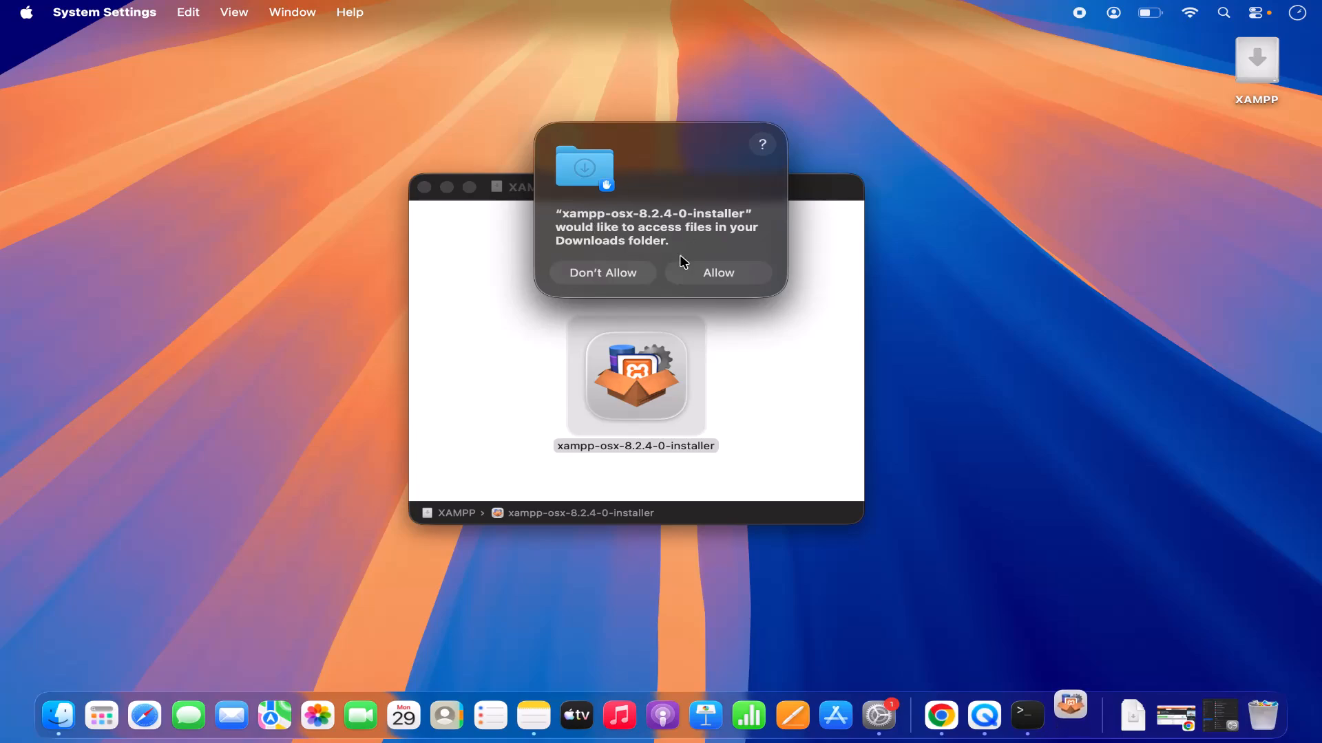
click(697, 273)
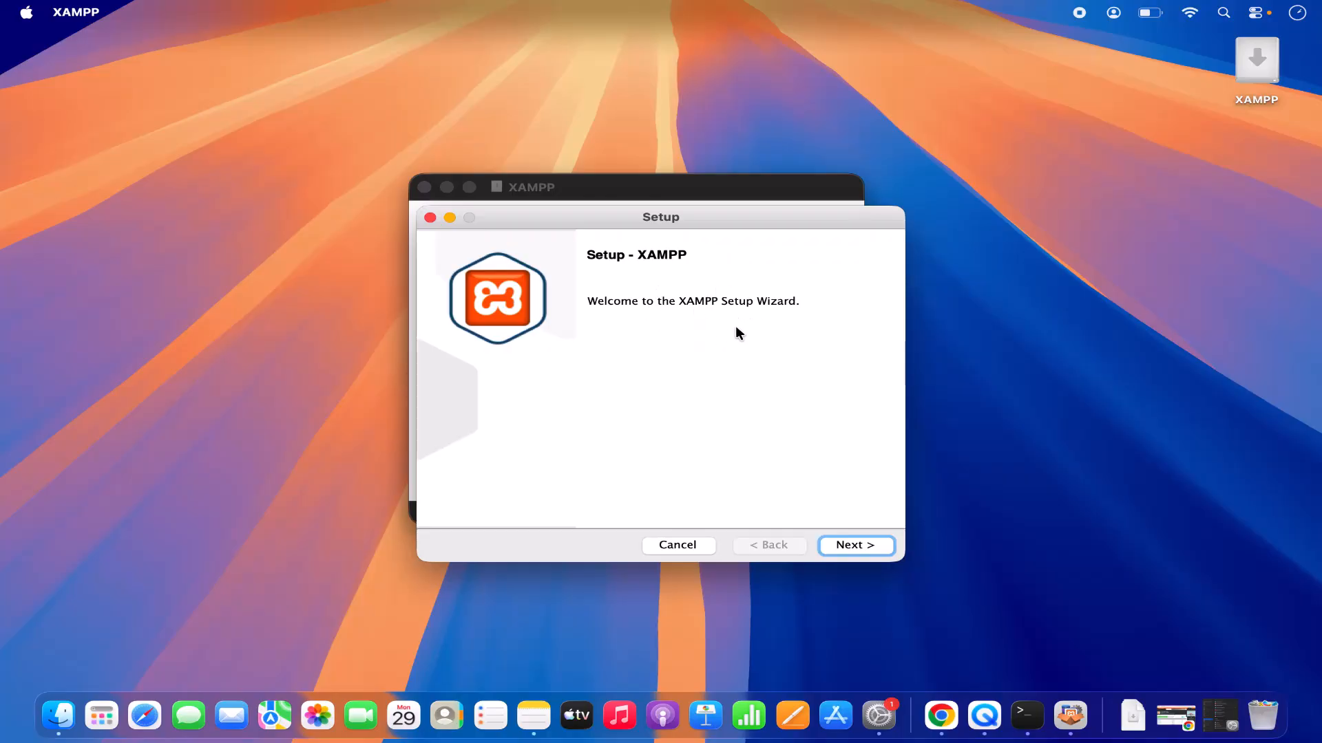
Install XAMPP with Core and Developer Files into /Applications/XAMPP, launch it on finishing, and minimize the welcome web page.
click(832, 545)
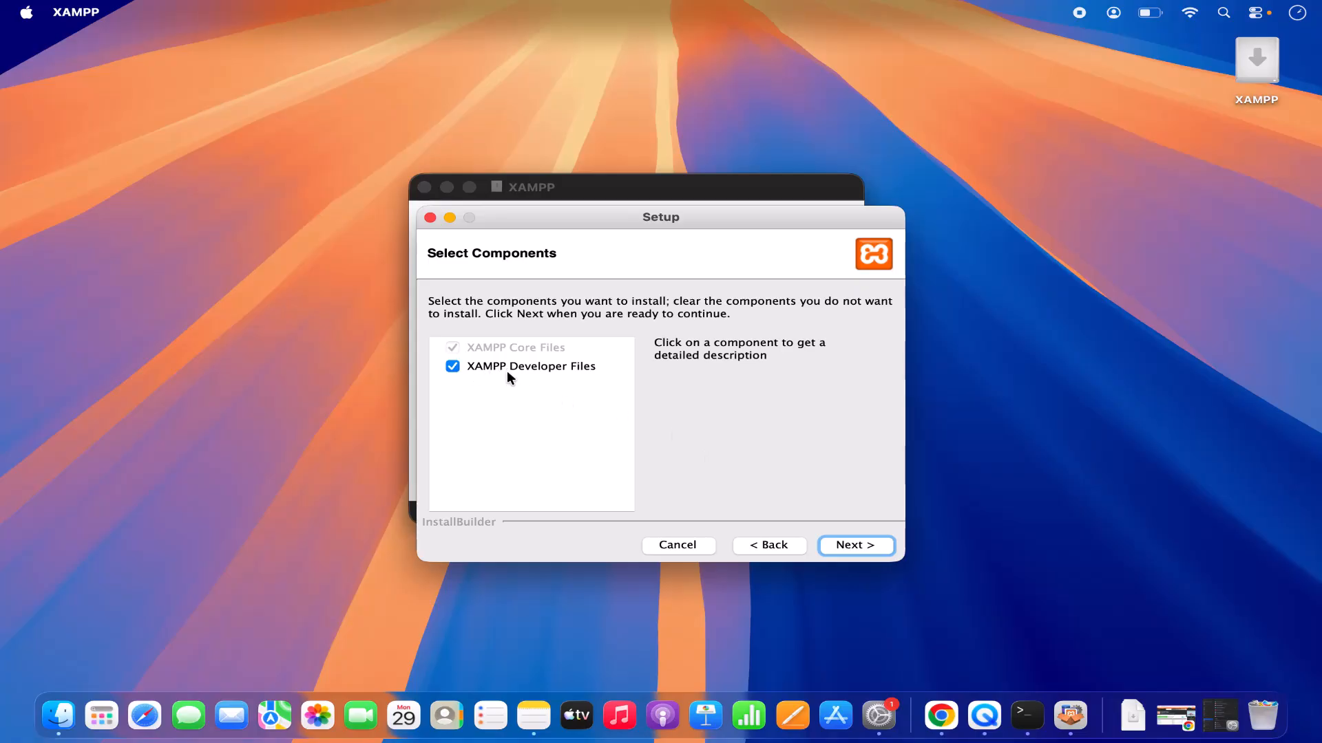
click(837, 545)
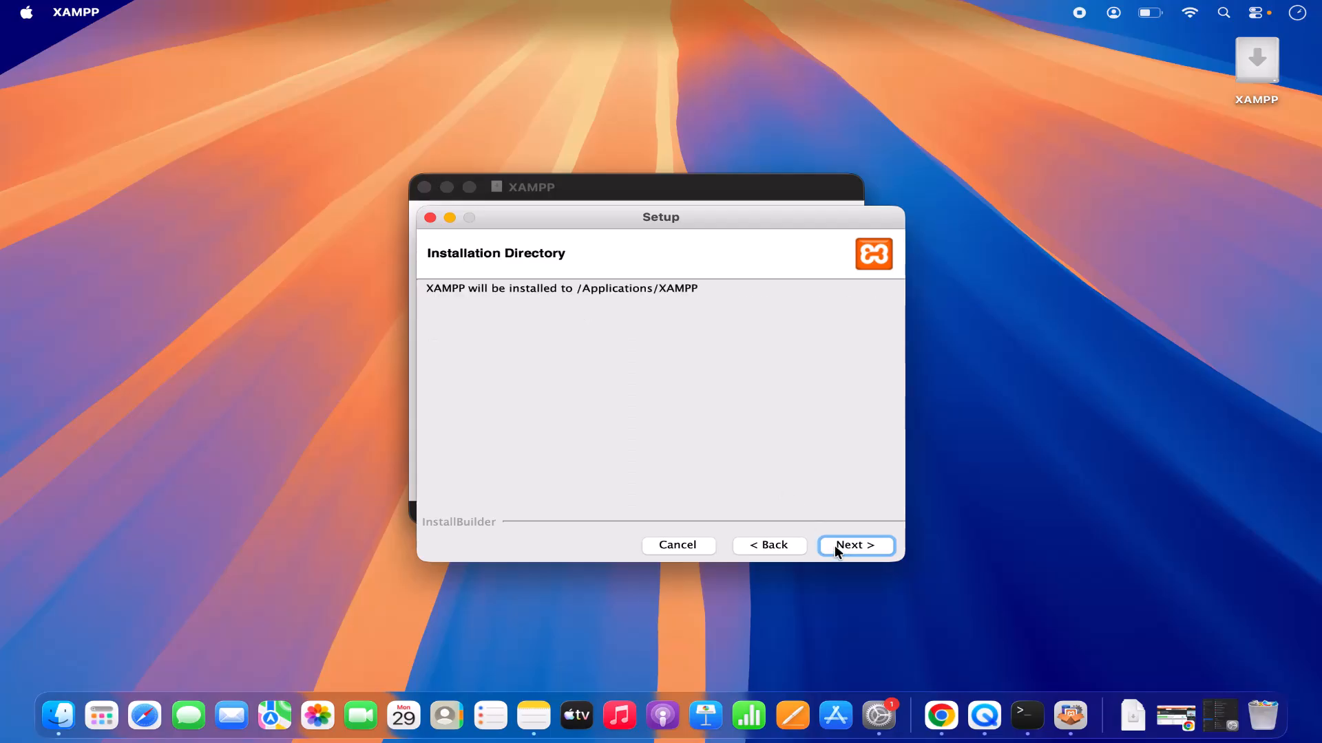
click(835, 545)
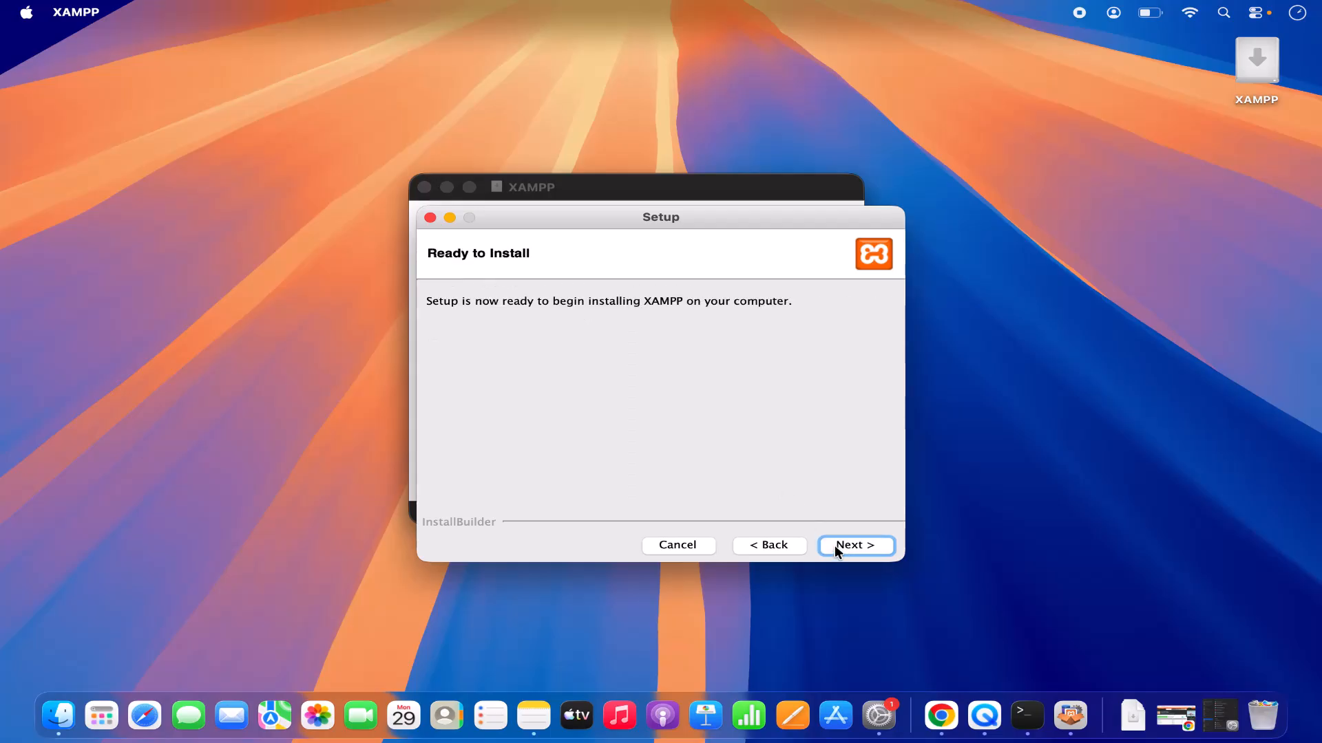
click(834, 545)
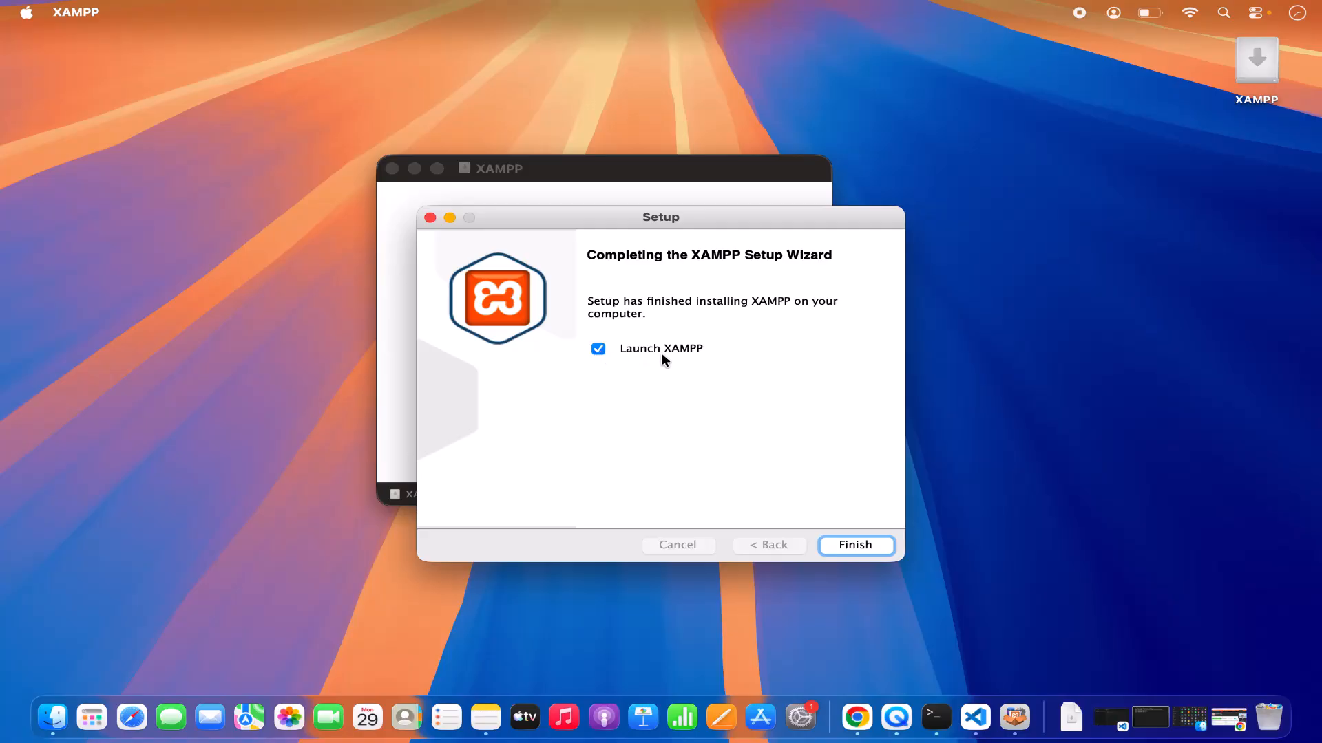
click(834, 547)
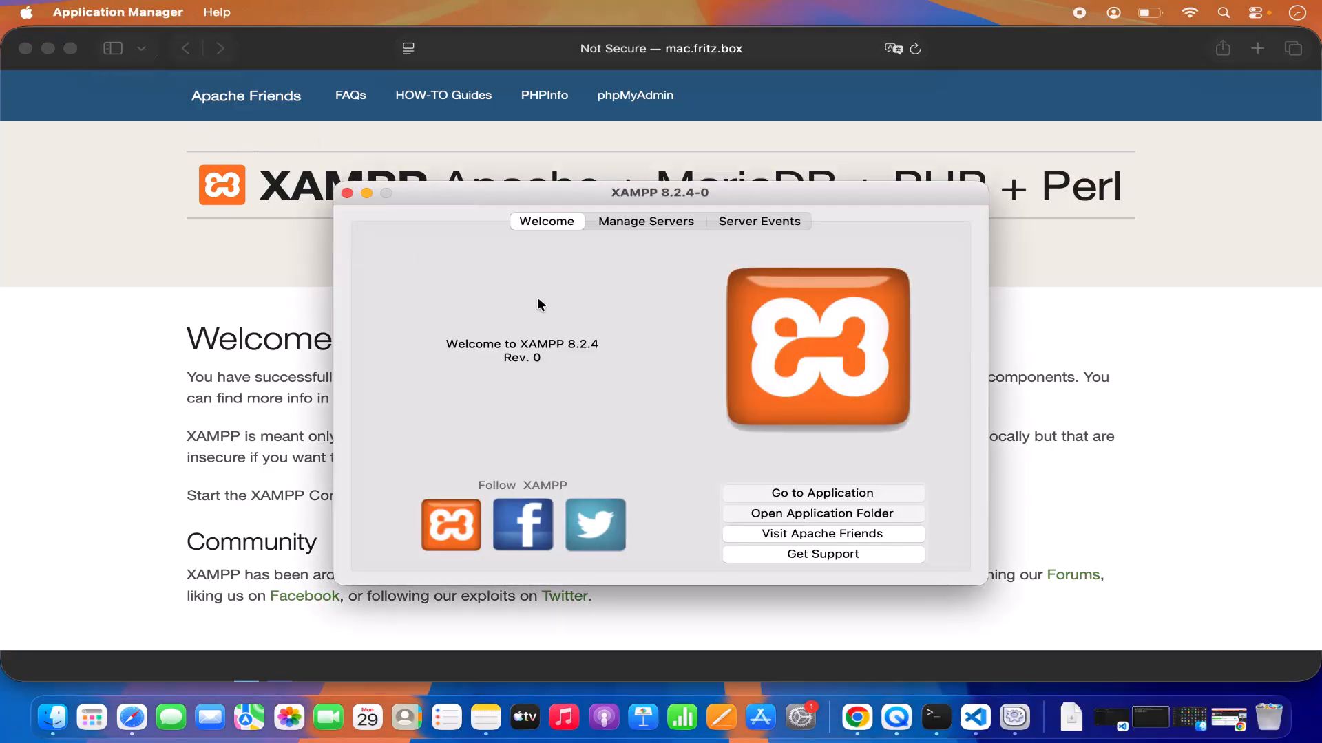
click(47, 48)
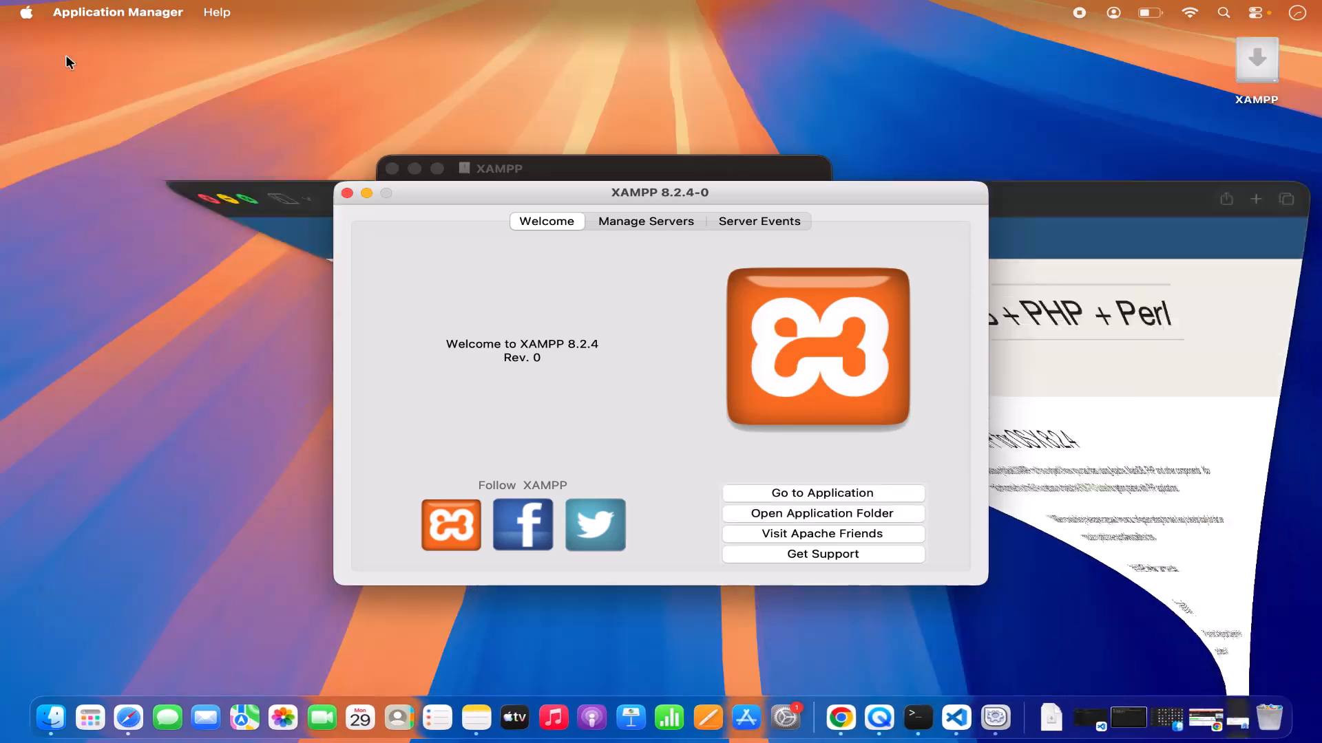
Close the installer window, eject the XAMPP disk image from the desktop, and close the XAMPP manager.
click(543, 175)
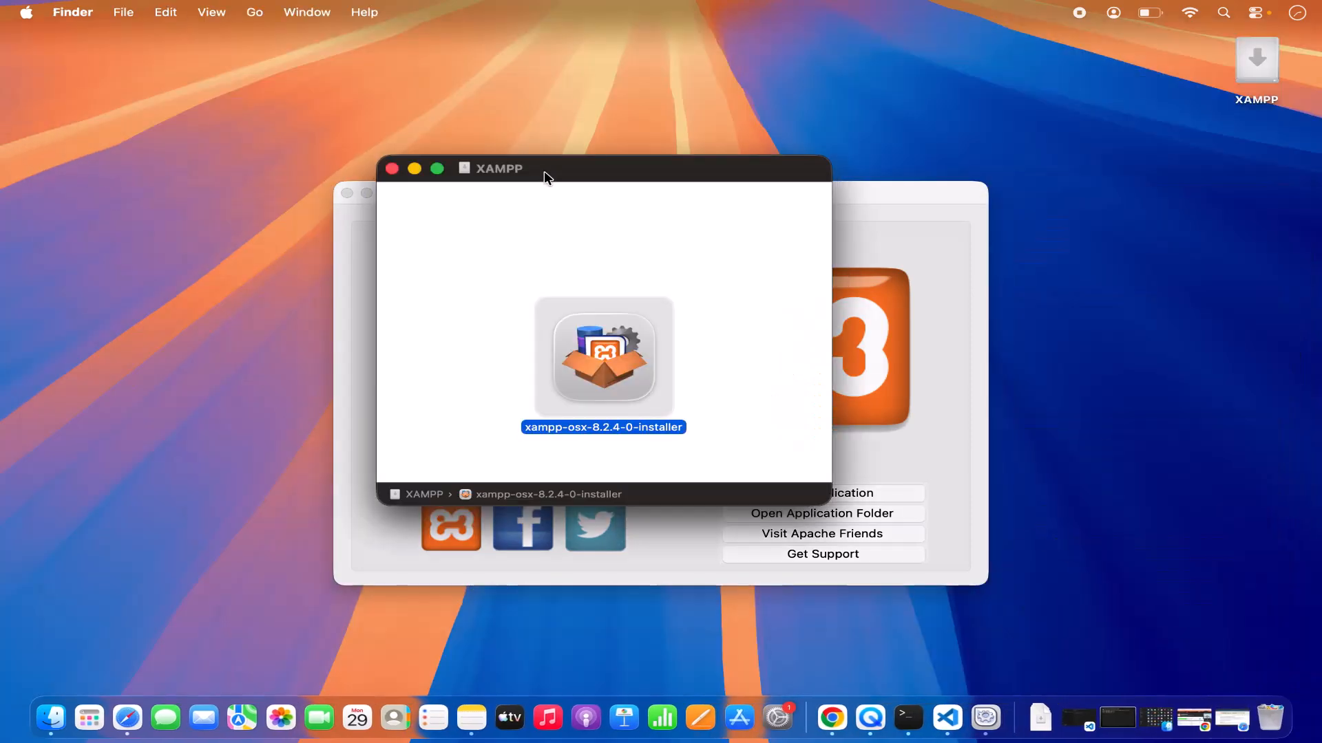
click(392, 169)
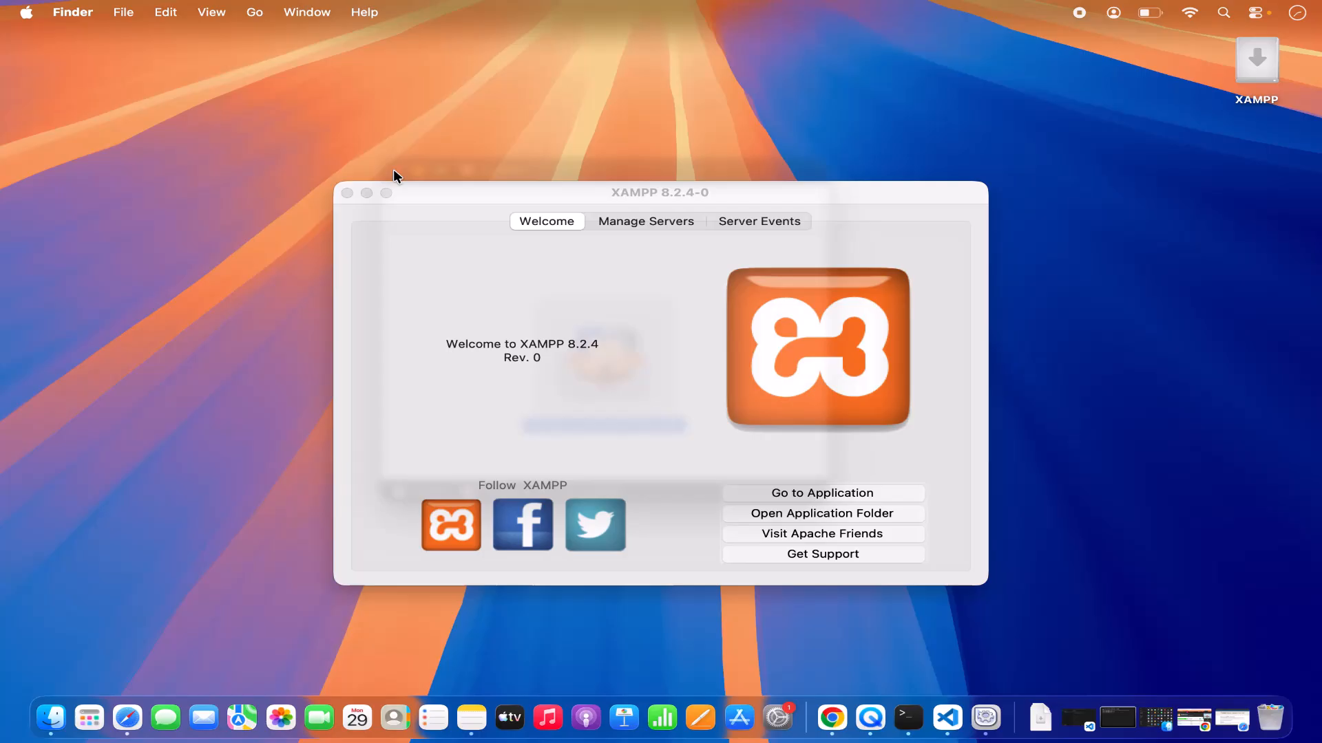
right_click(1239, 61)
click(1146, 110)
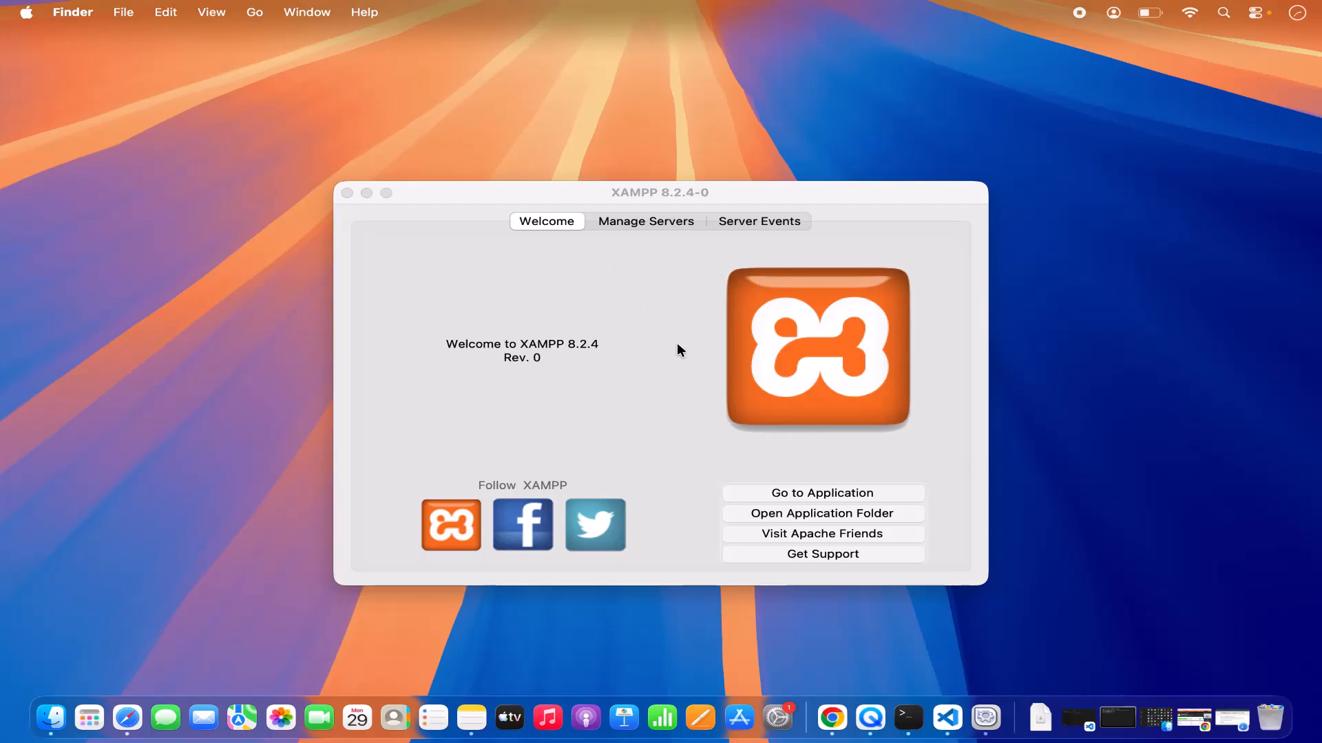
click(347, 193)
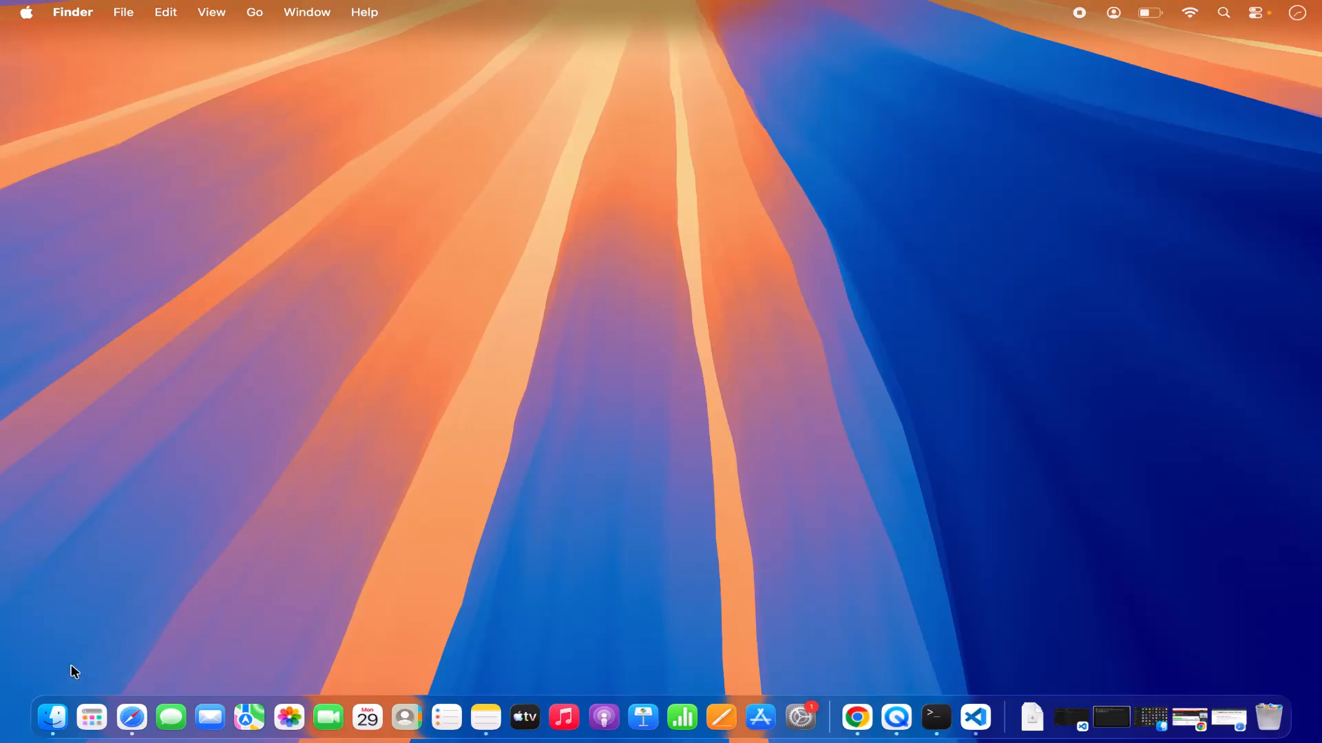
Open the XAMPP folder inside Applications in Finder.
right_click(52, 716)
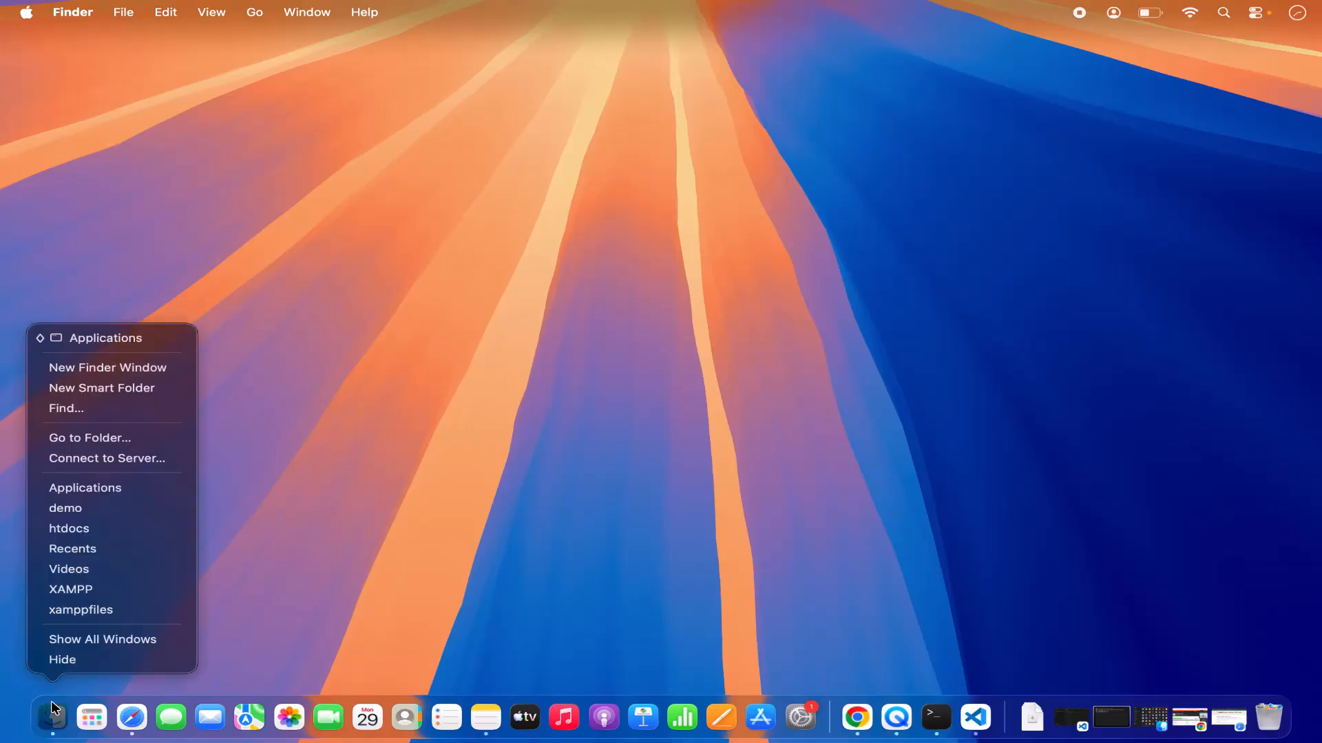
click(88, 489)
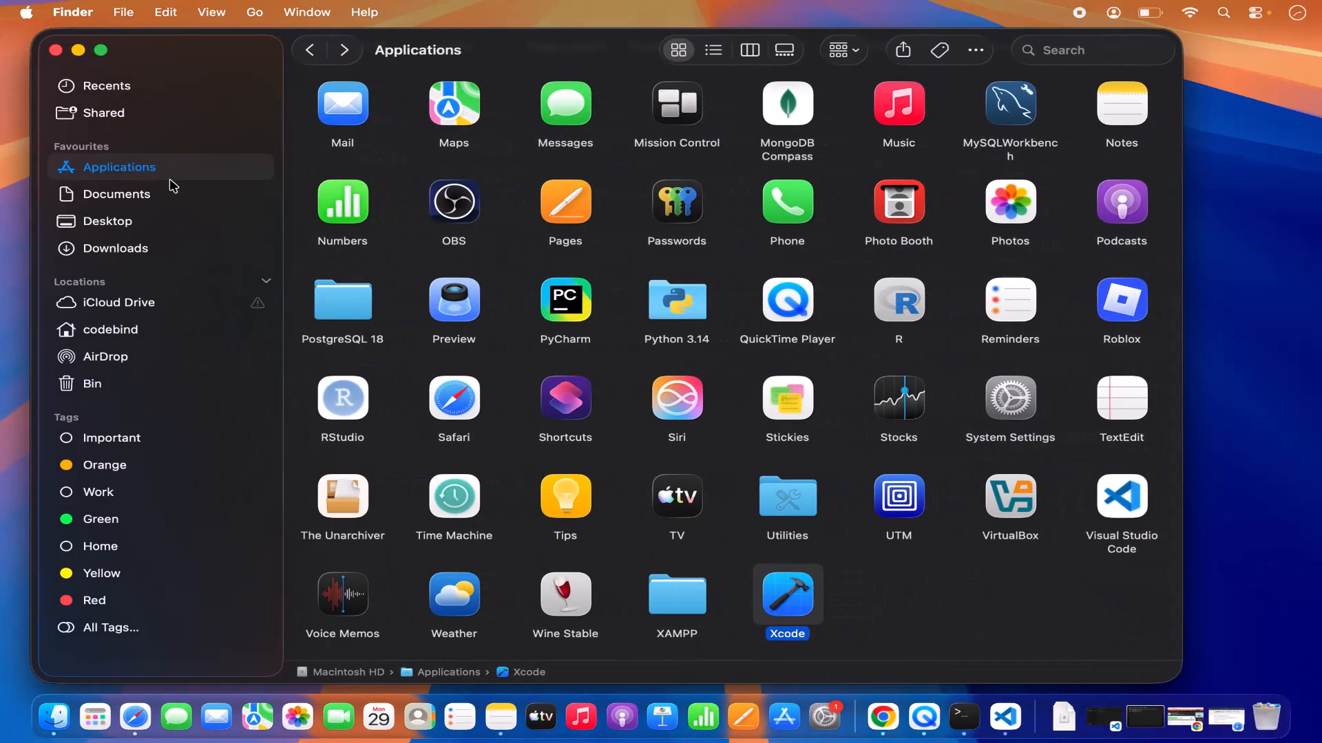
click(252, 14)
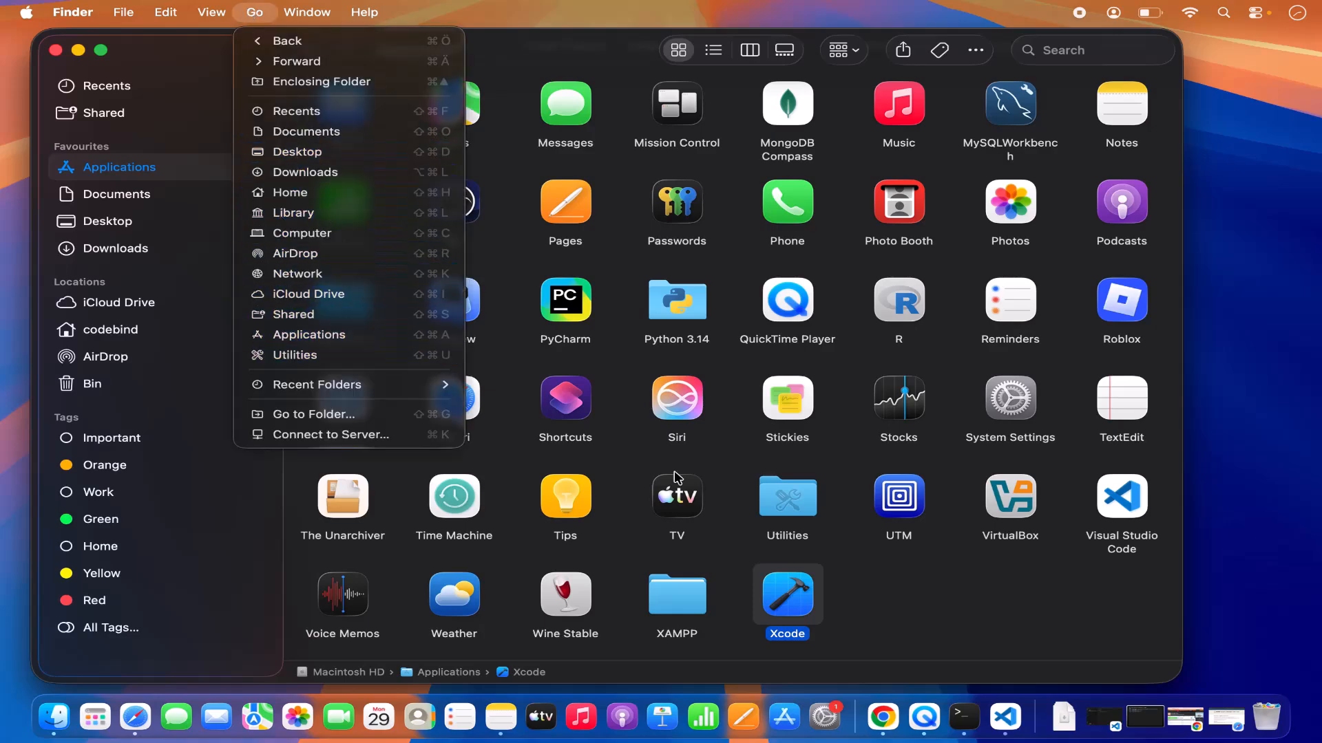
click(881, 581)
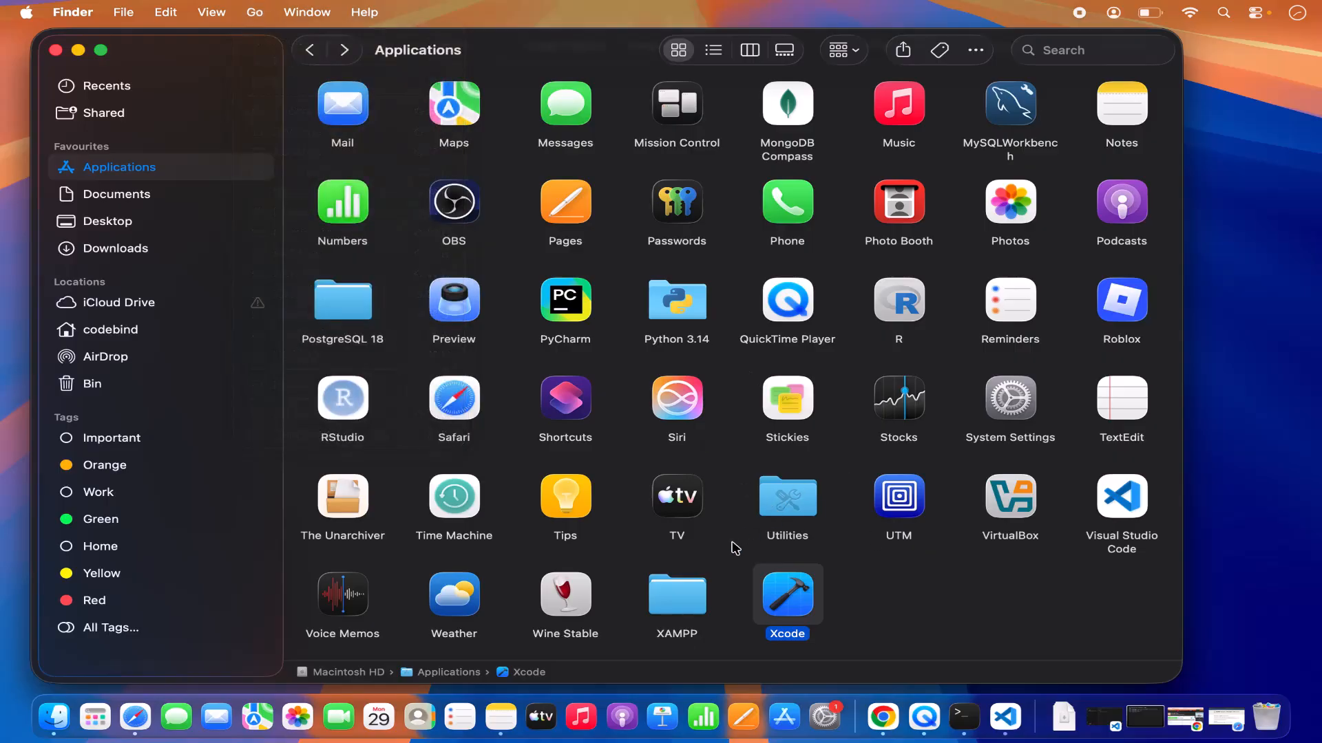
double_click(679, 611)
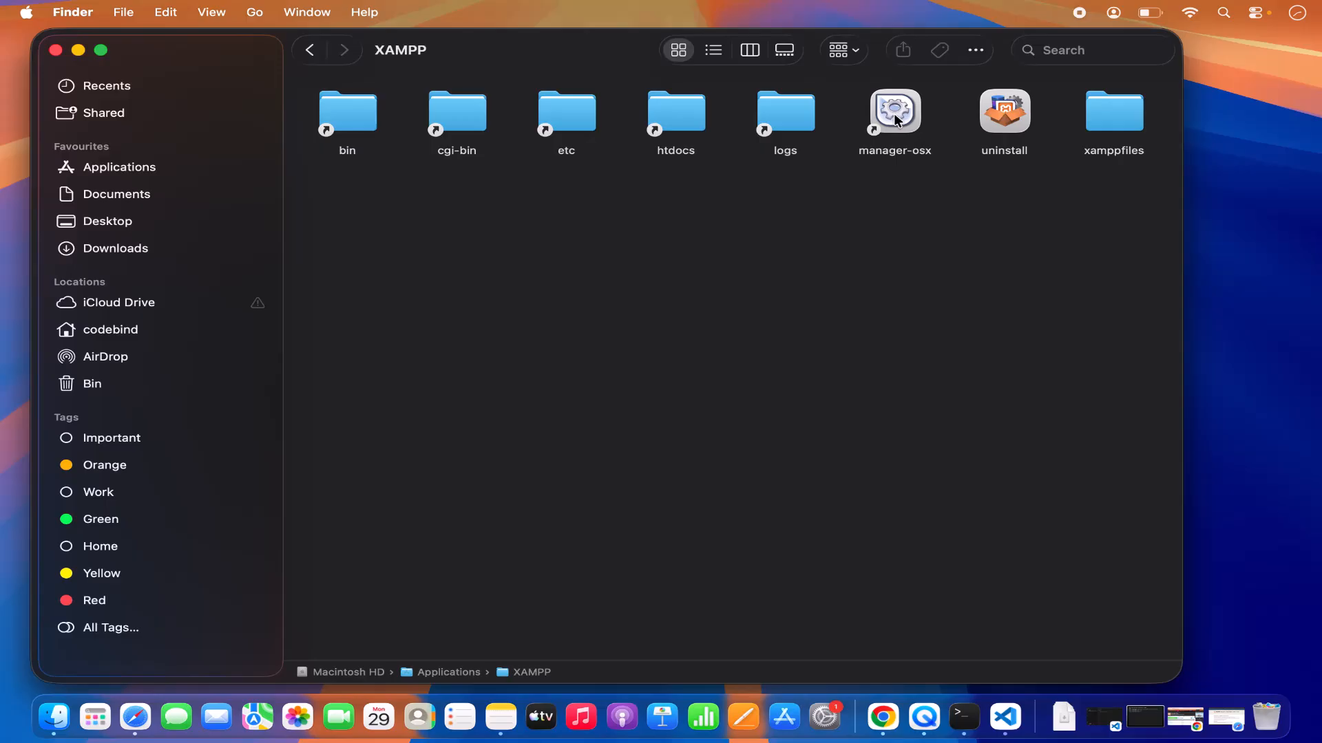
Launch manager-osx from the XAMPP folder, authorizing it with the account password, and minimize the Finder window.
double_click(894, 112)
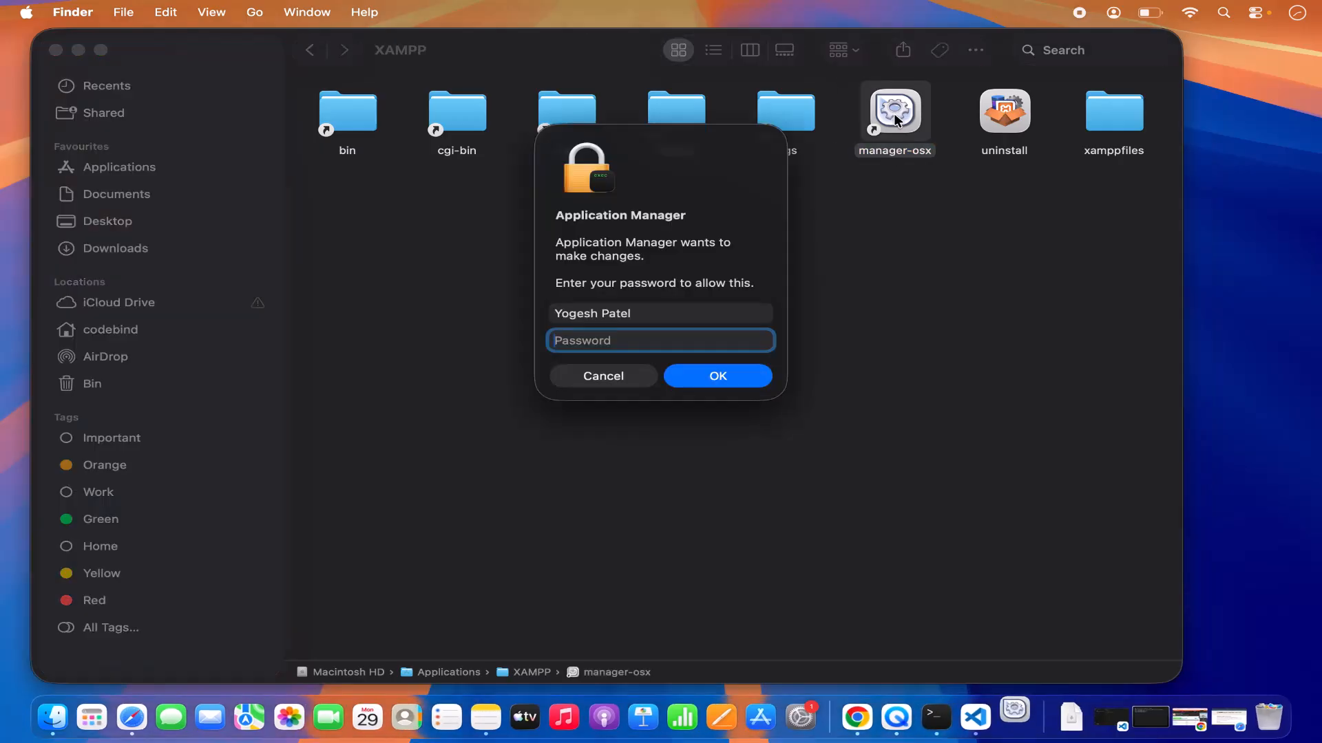
text(••••)
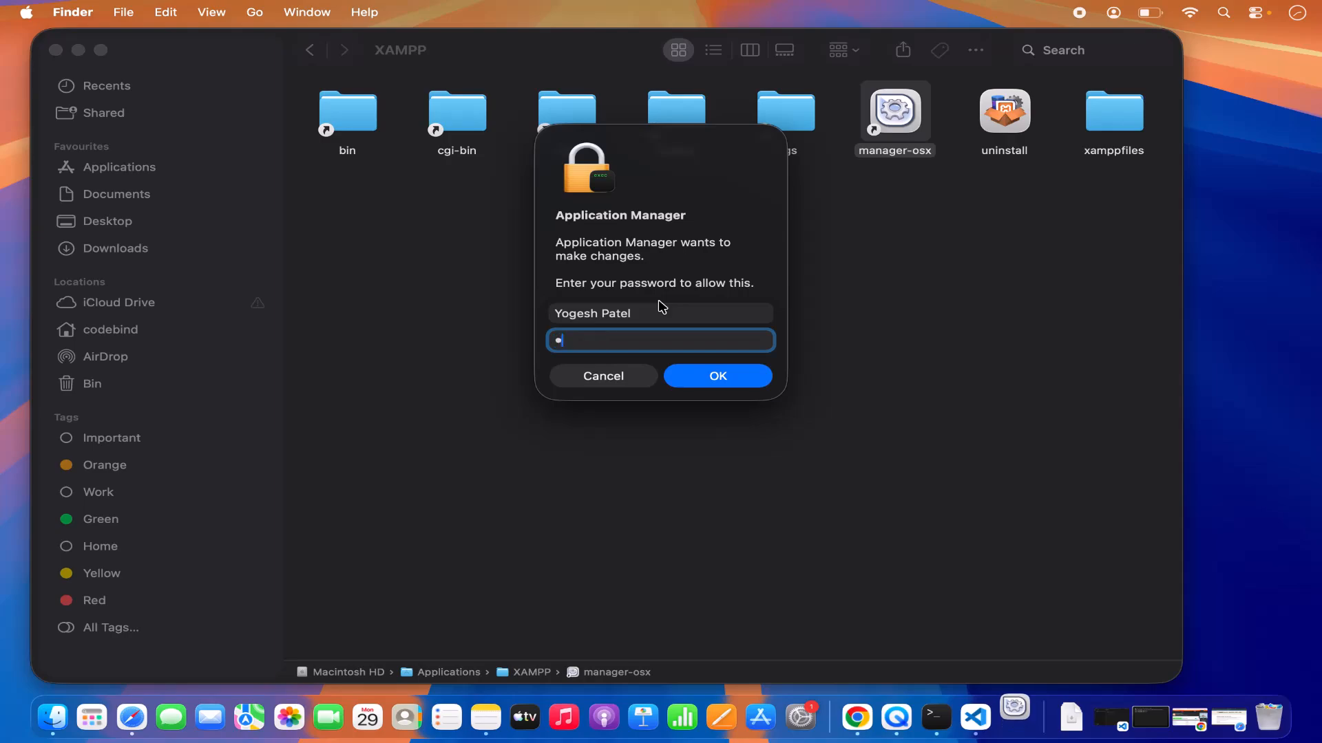
text(••)
key(Return)
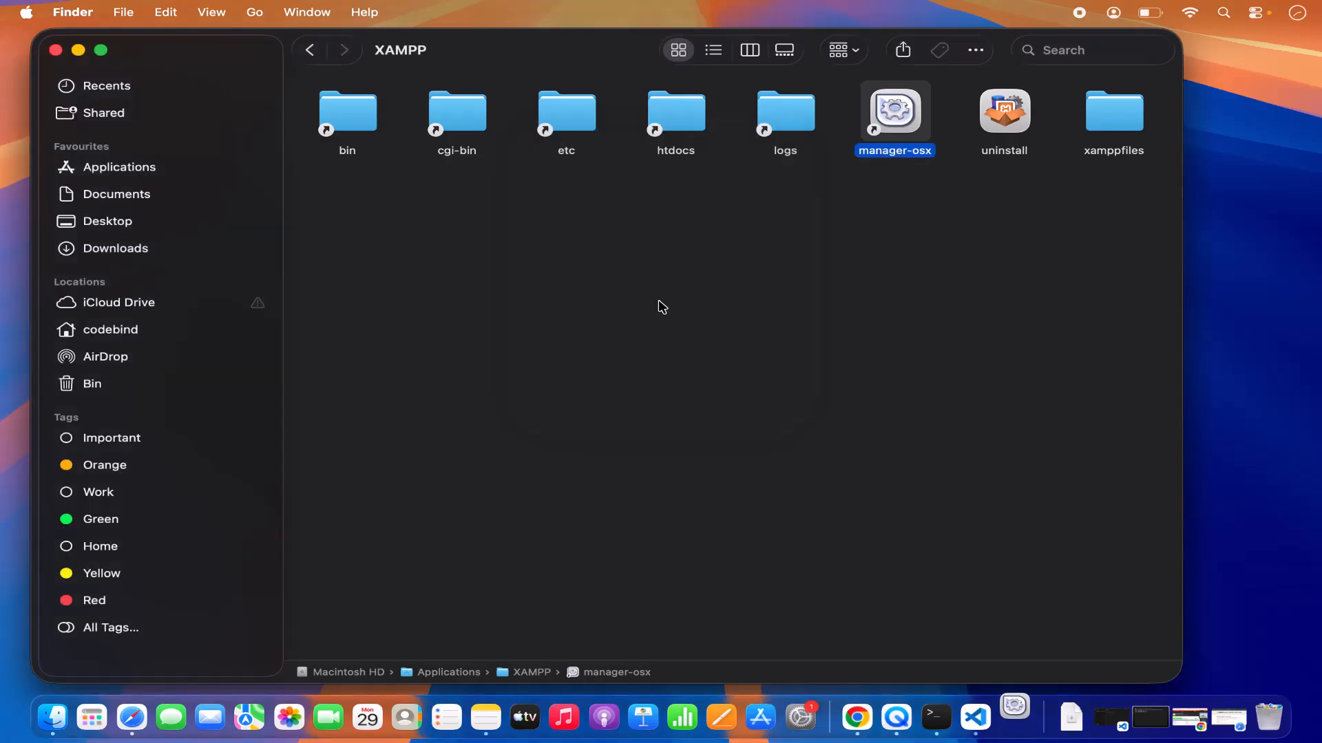
key(super+m)
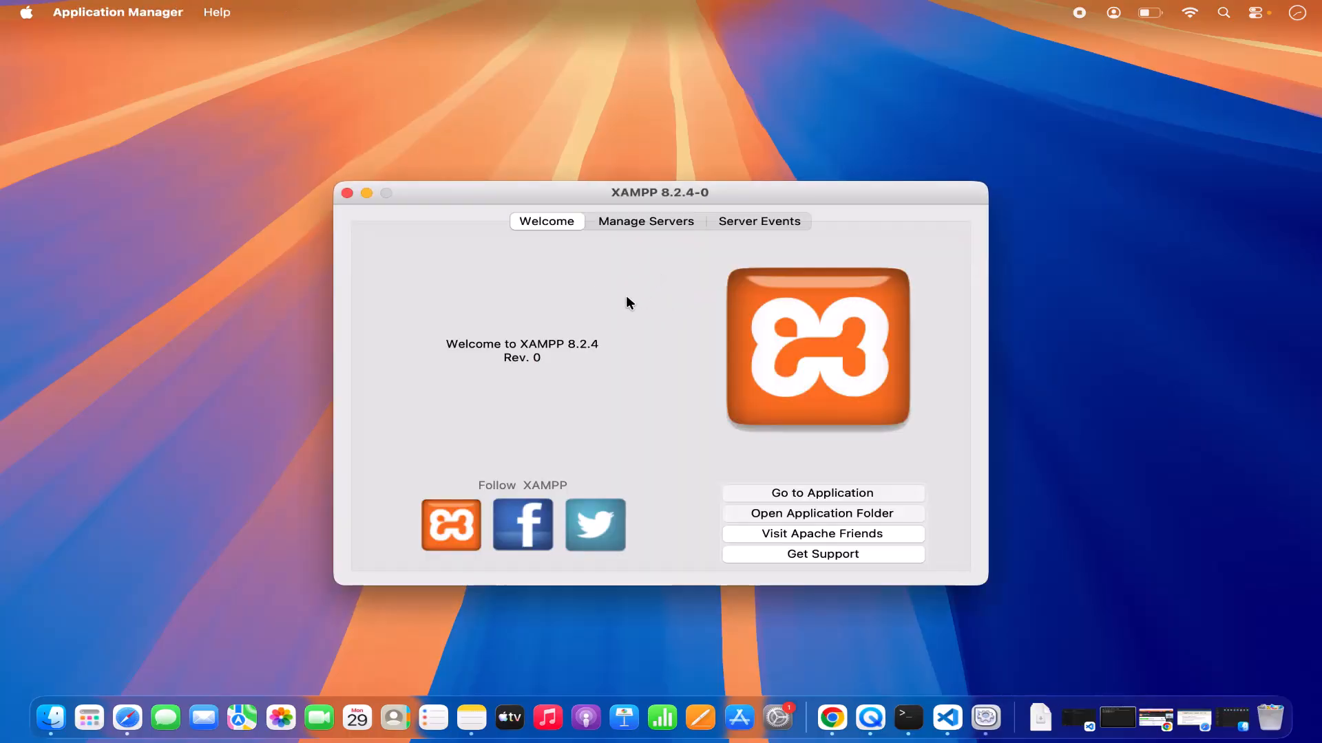
Start the MySQL Database server in the XAMPP manager.
click(637, 221)
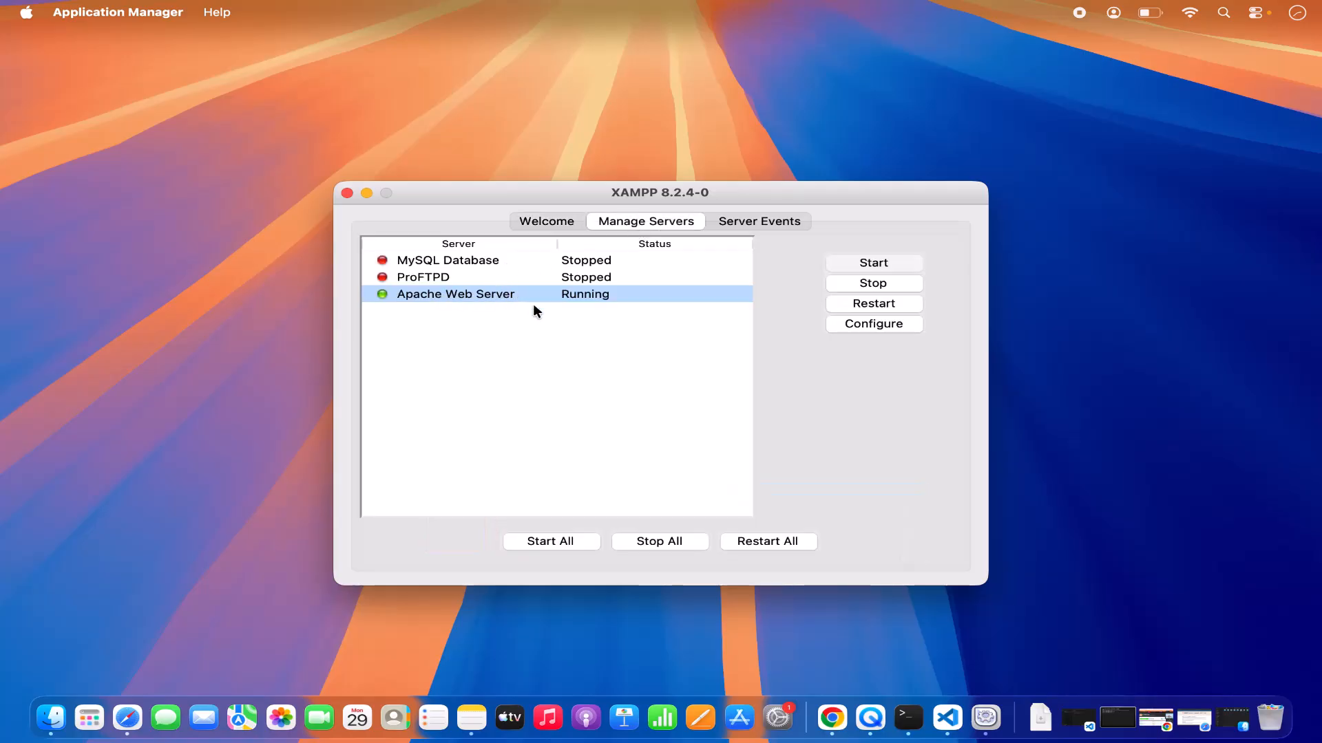
click(497, 262)
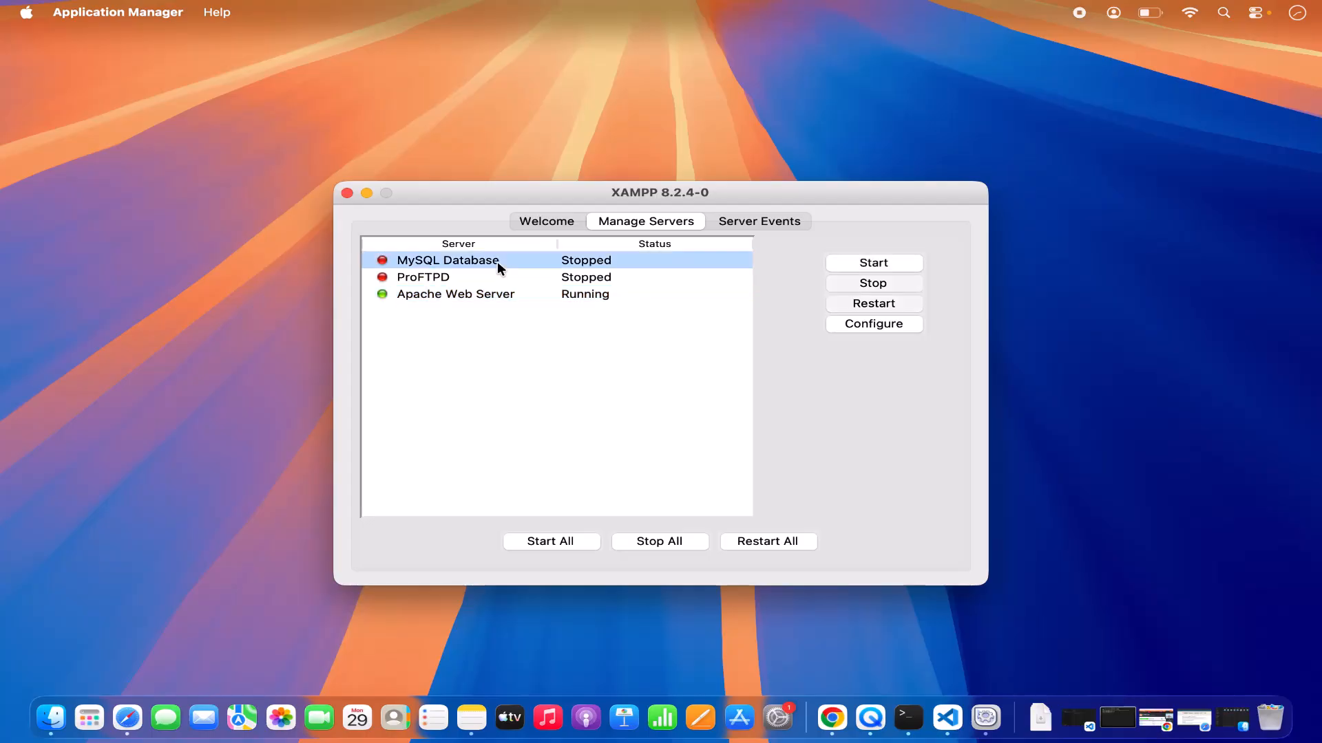
click(834, 262)
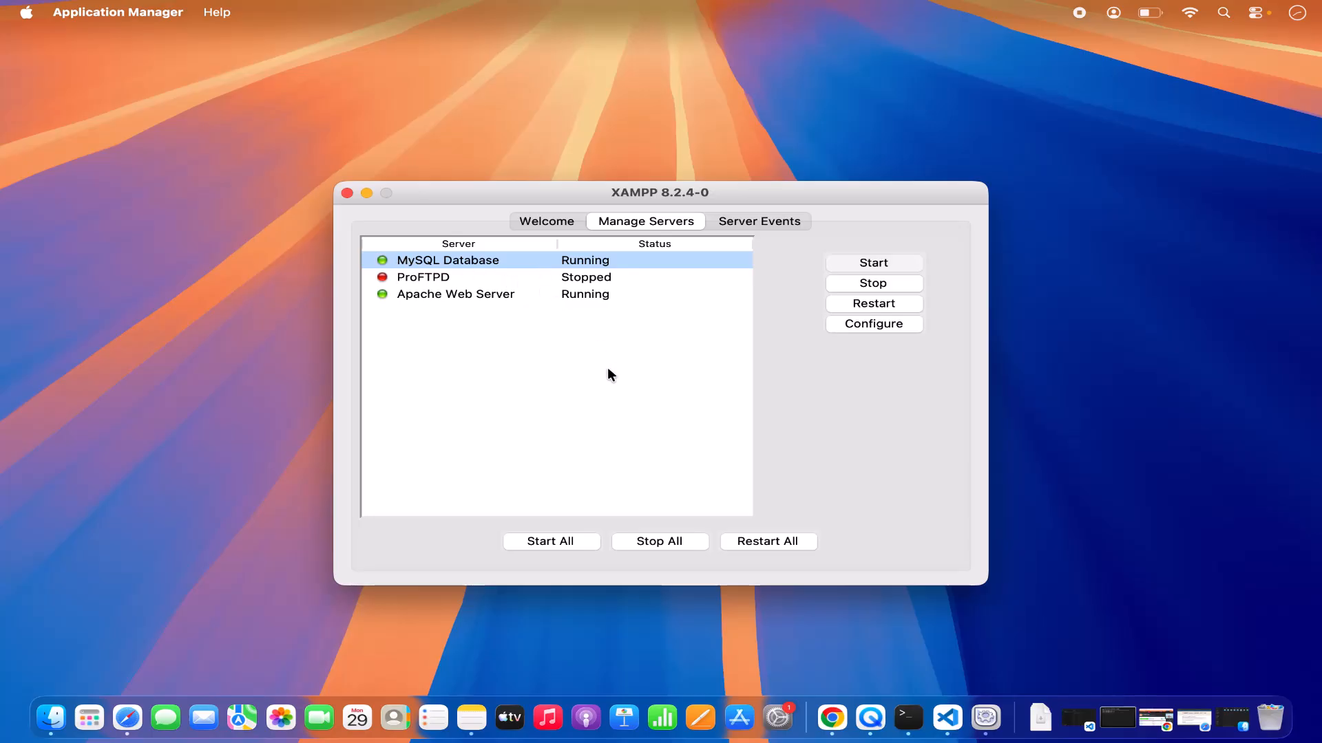
Open XAMPP's localhost welcome page from the manager, and switch to Finder to open the htdocs folder.
click(549, 222)
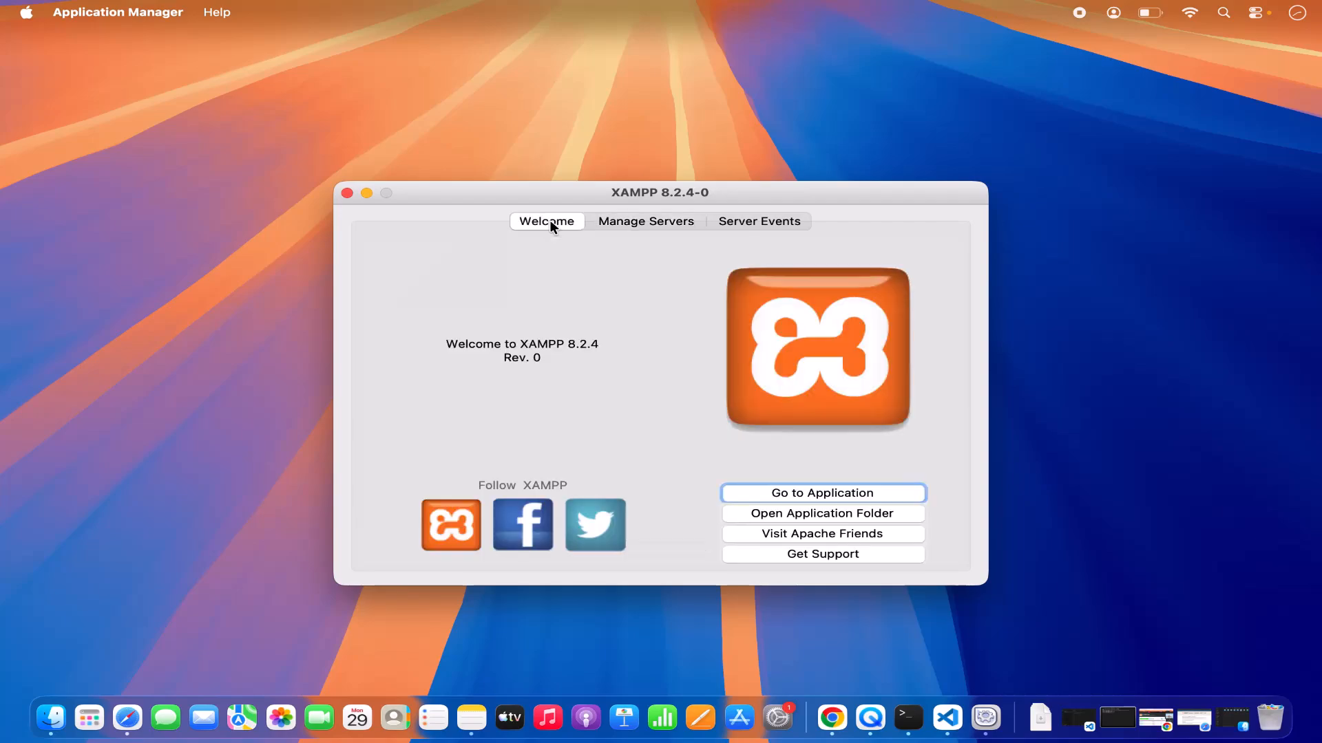
click(778, 496)
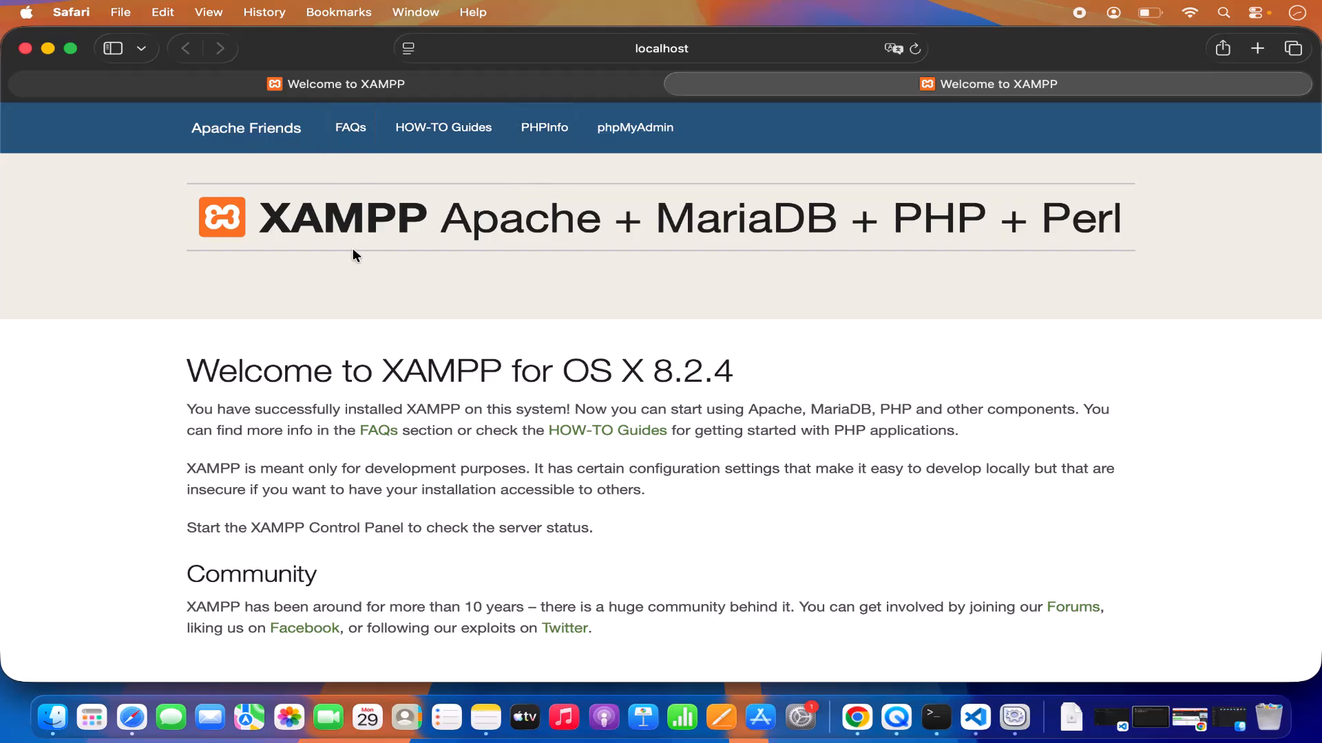
click(53, 718)
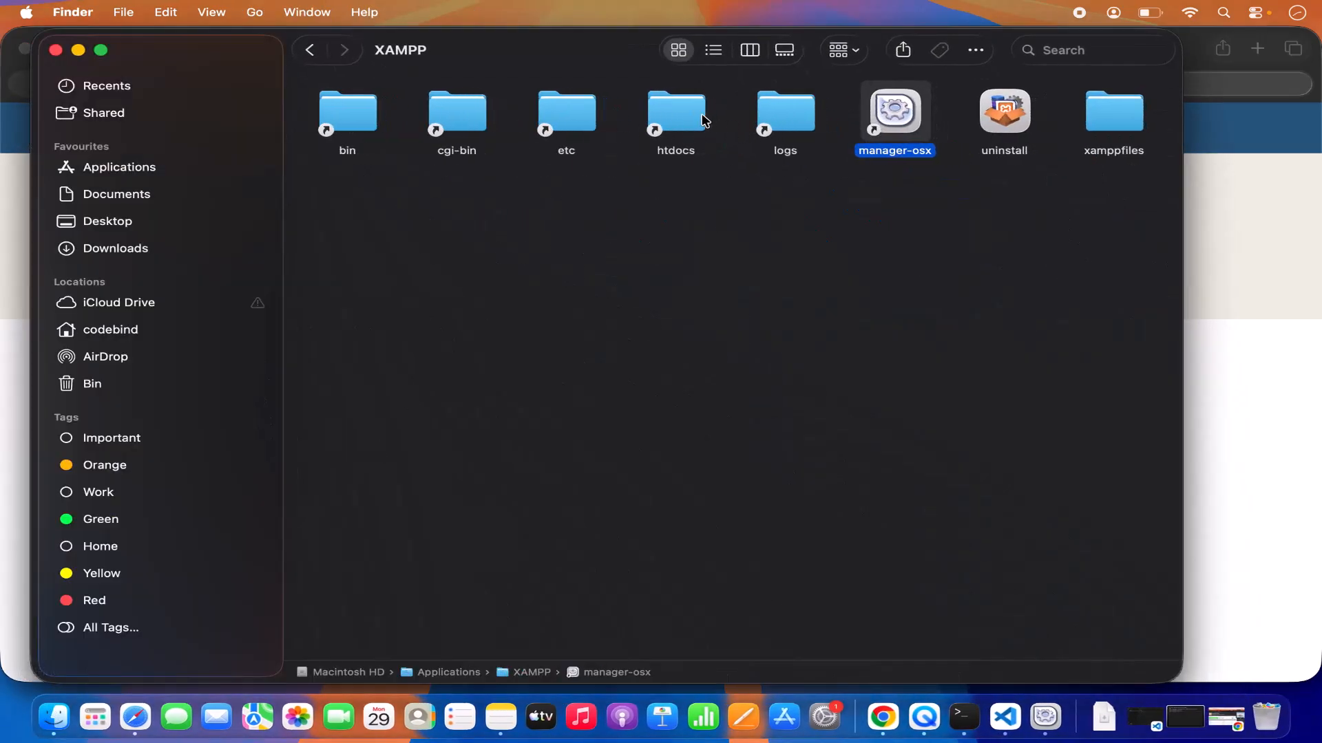
mouse_move(406, 57)
double_click(676, 147)
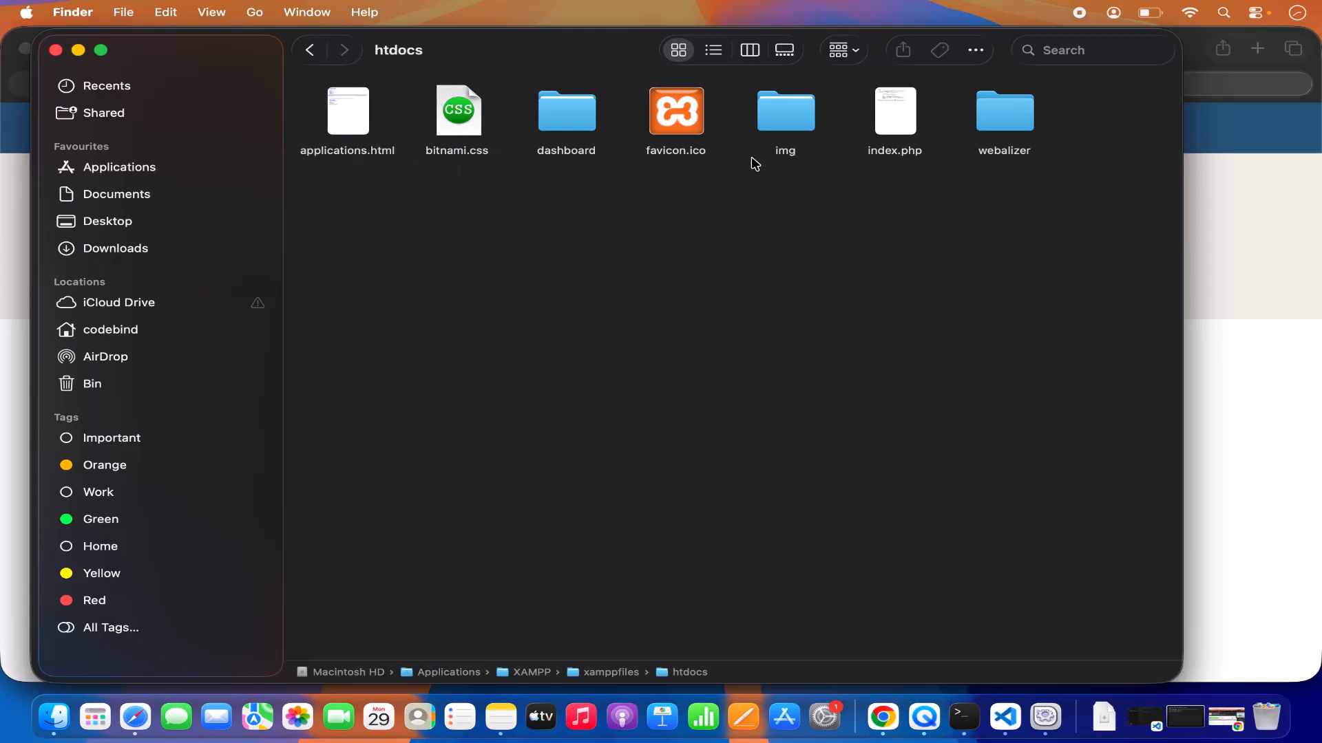
Switch back to Safari, open phpMyAdmin from the XAMPP page, and create a database named DbDemo with utf8mb4_general_ci collation.
click(1208, 260)
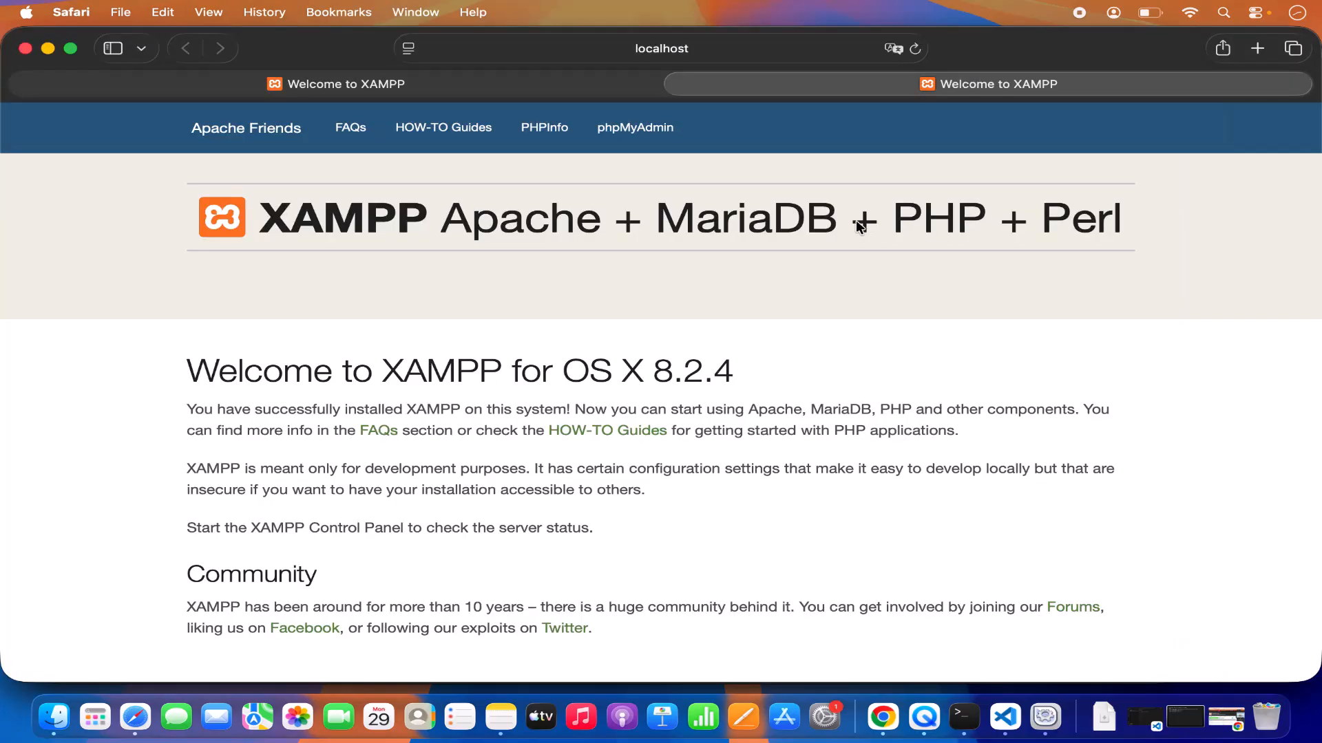
click(632, 140)
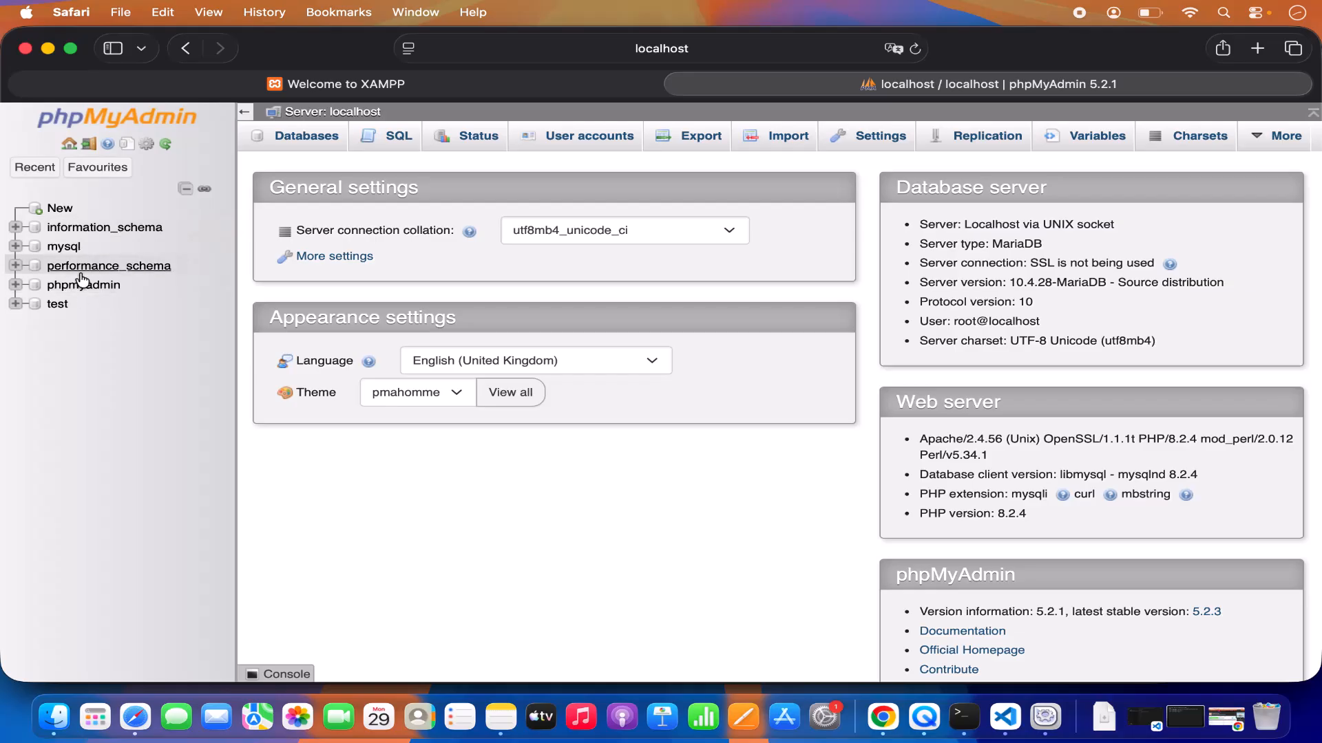
click(68, 214)
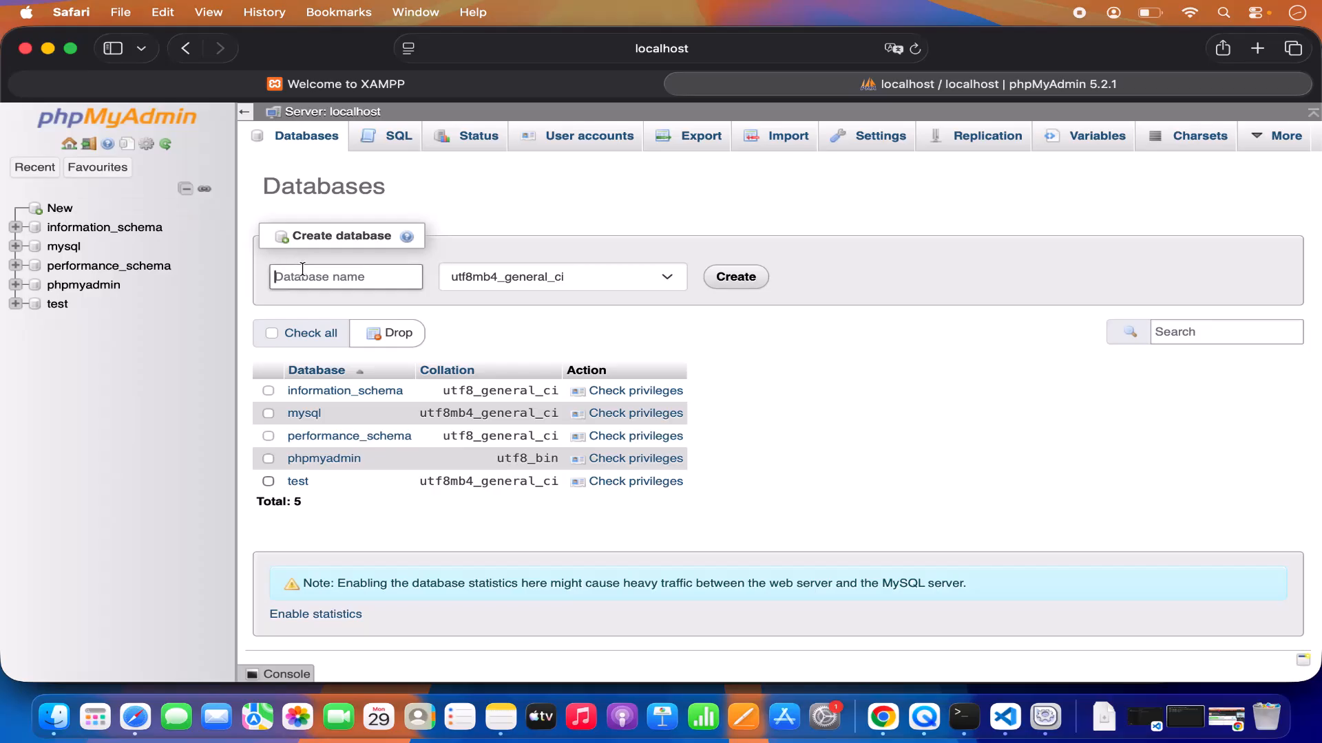
text(L)
key(BackSpace)
text(DbDemo)
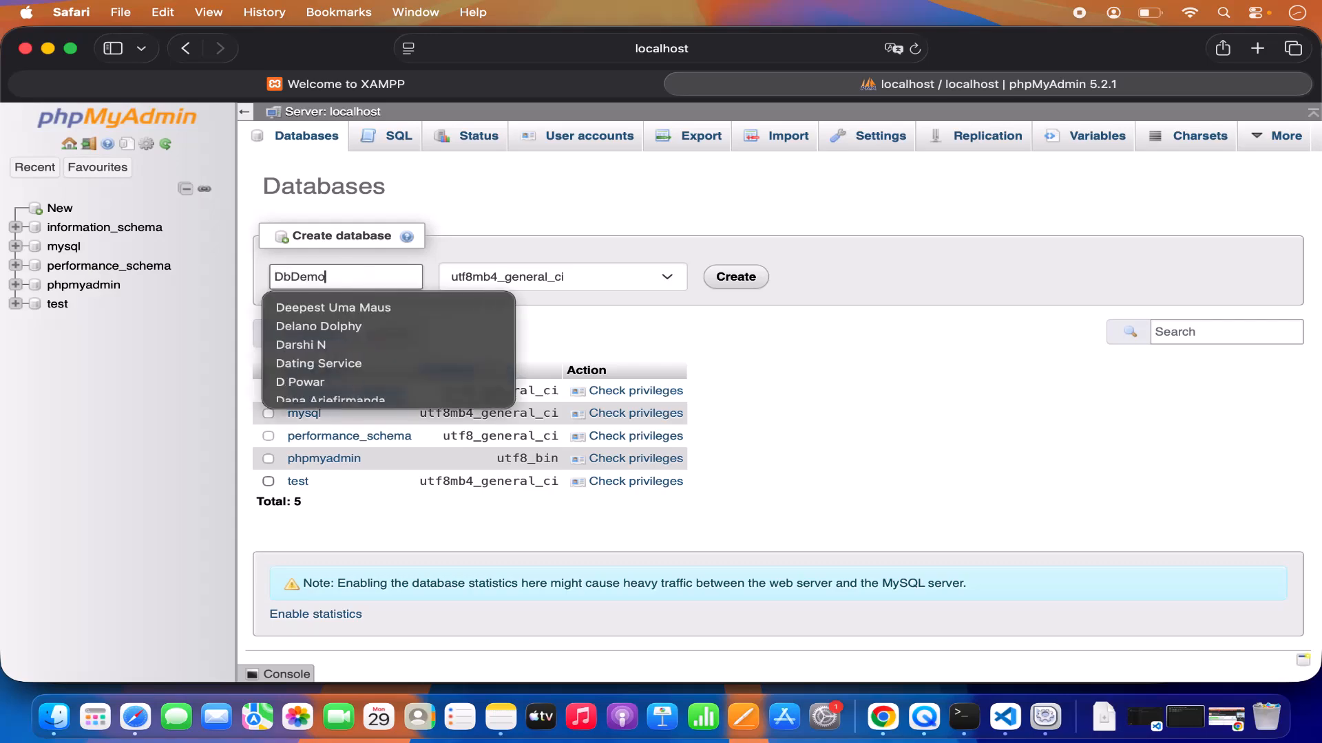
click(735, 277)
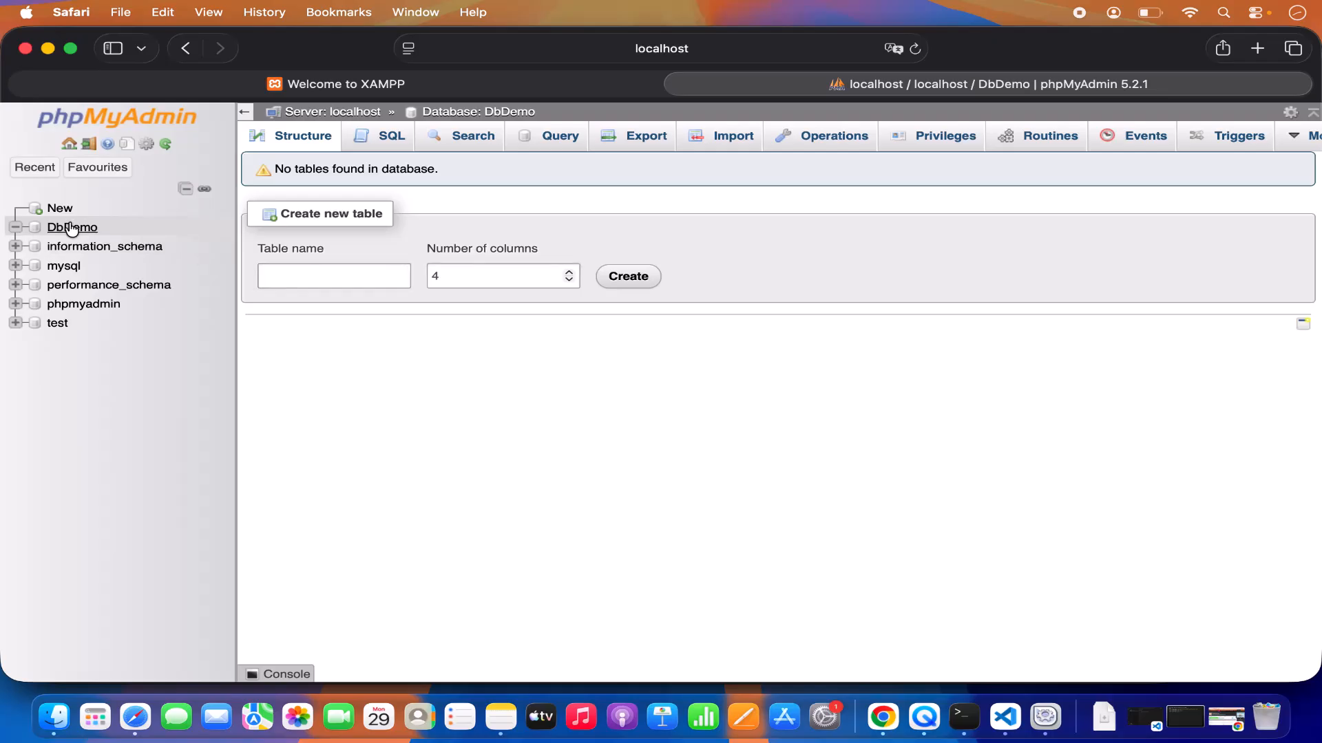
Return to the phpMyAdmin home page and minimize both the Safari and htdocs windows.
click(275, 275)
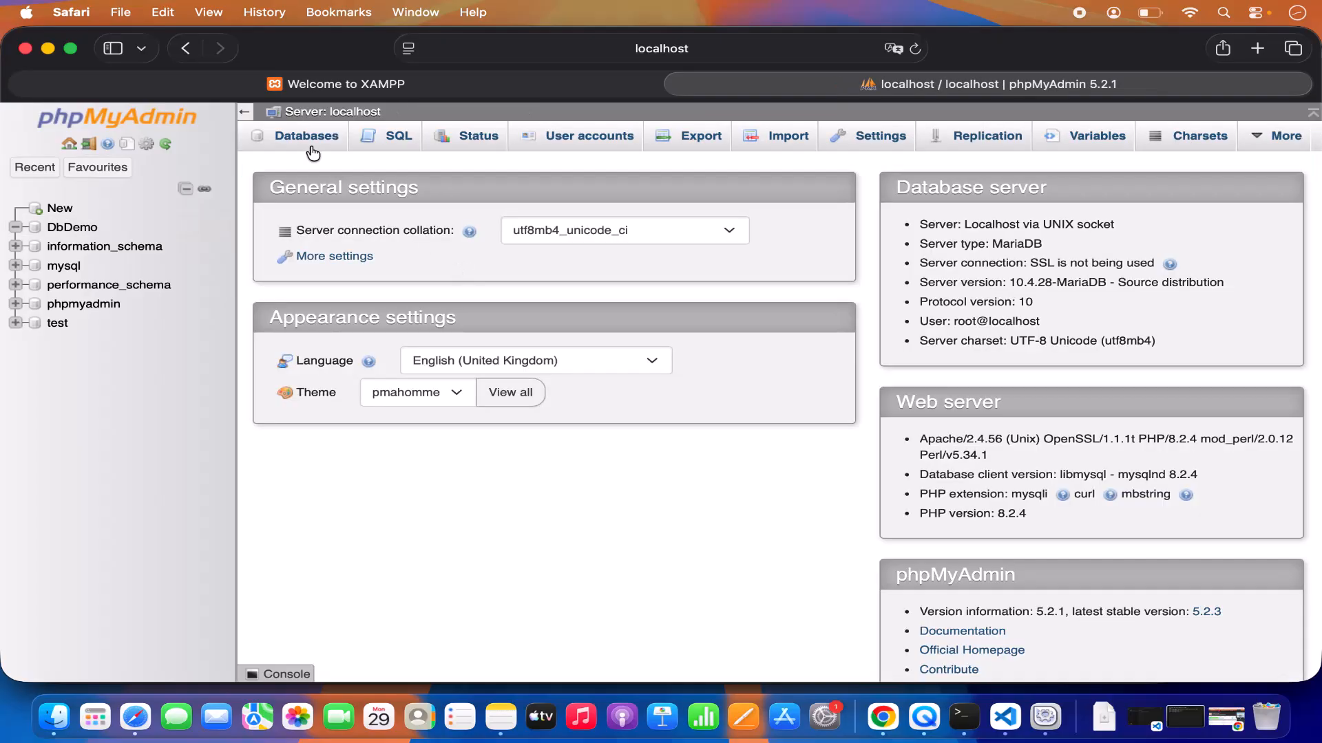
click(49, 49)
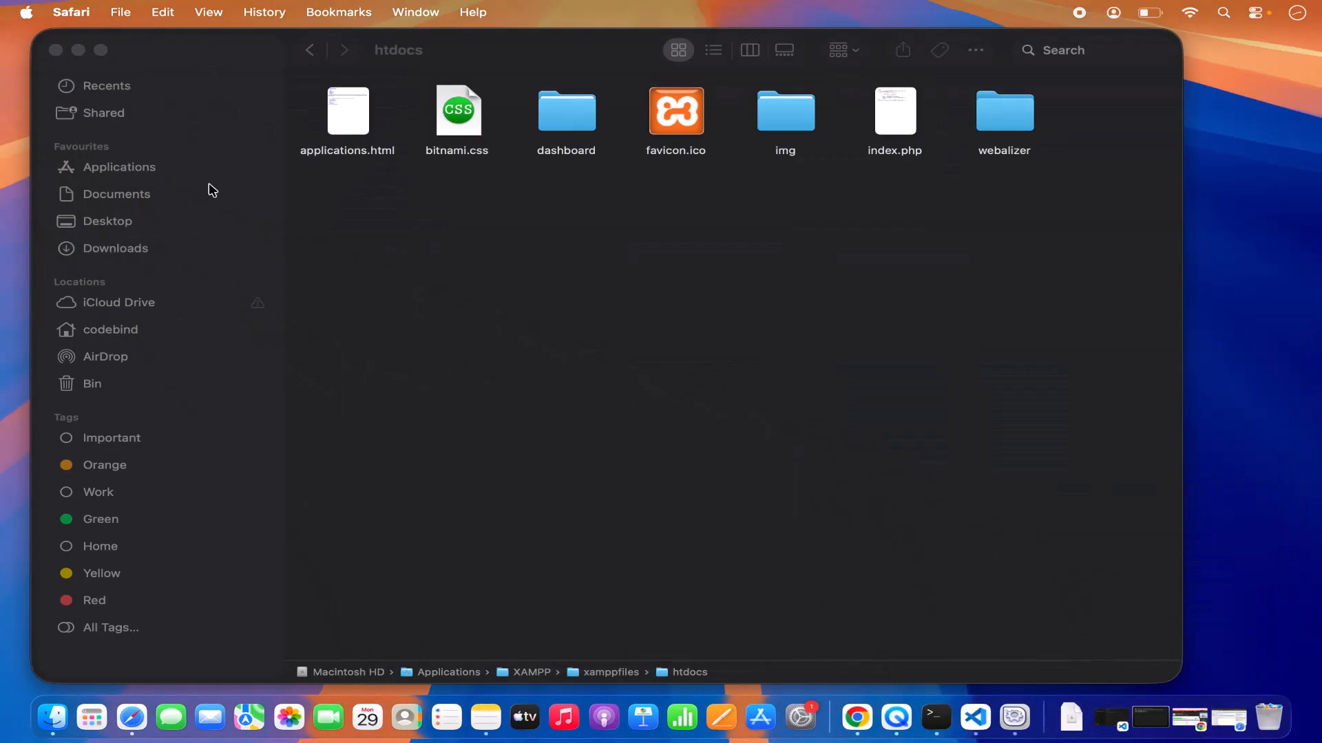
click(81, 51)
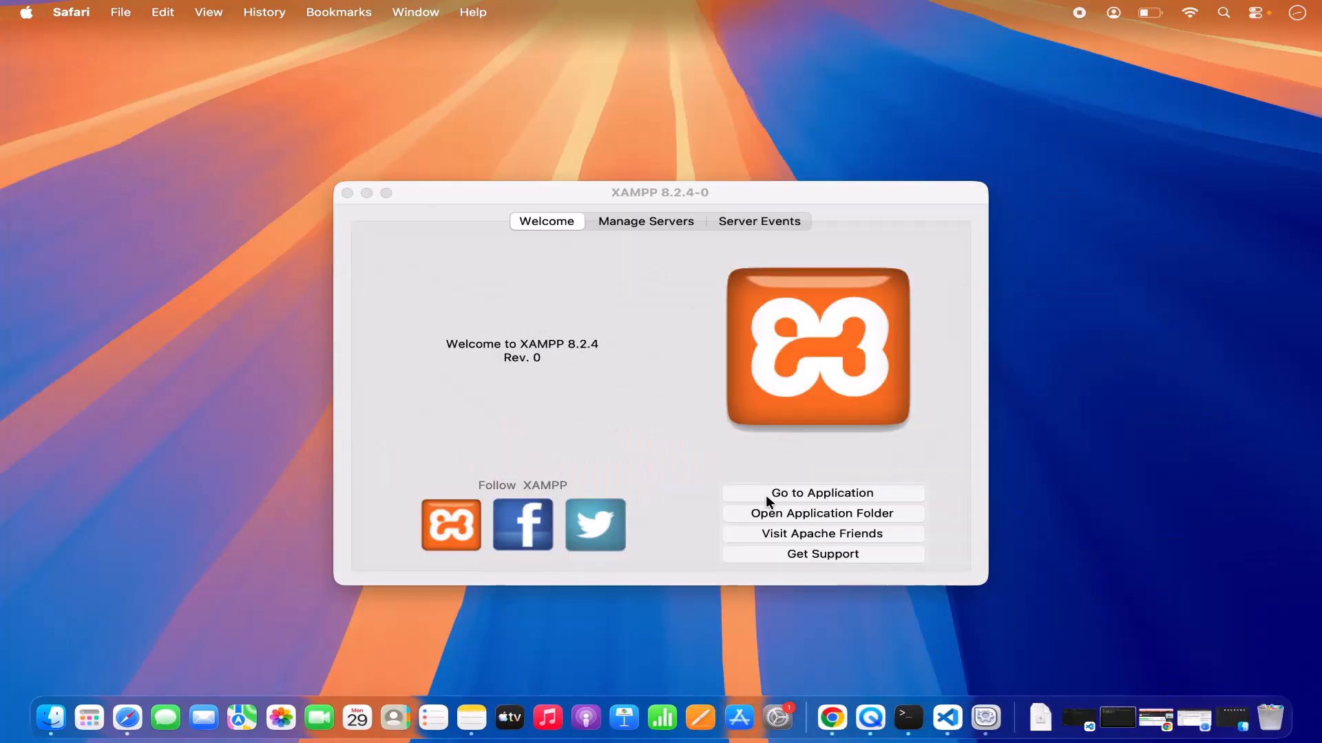
Open the application folder from the XAMPP manager, and go from there to the XAMPP folder in Applications.
click(809, 517)
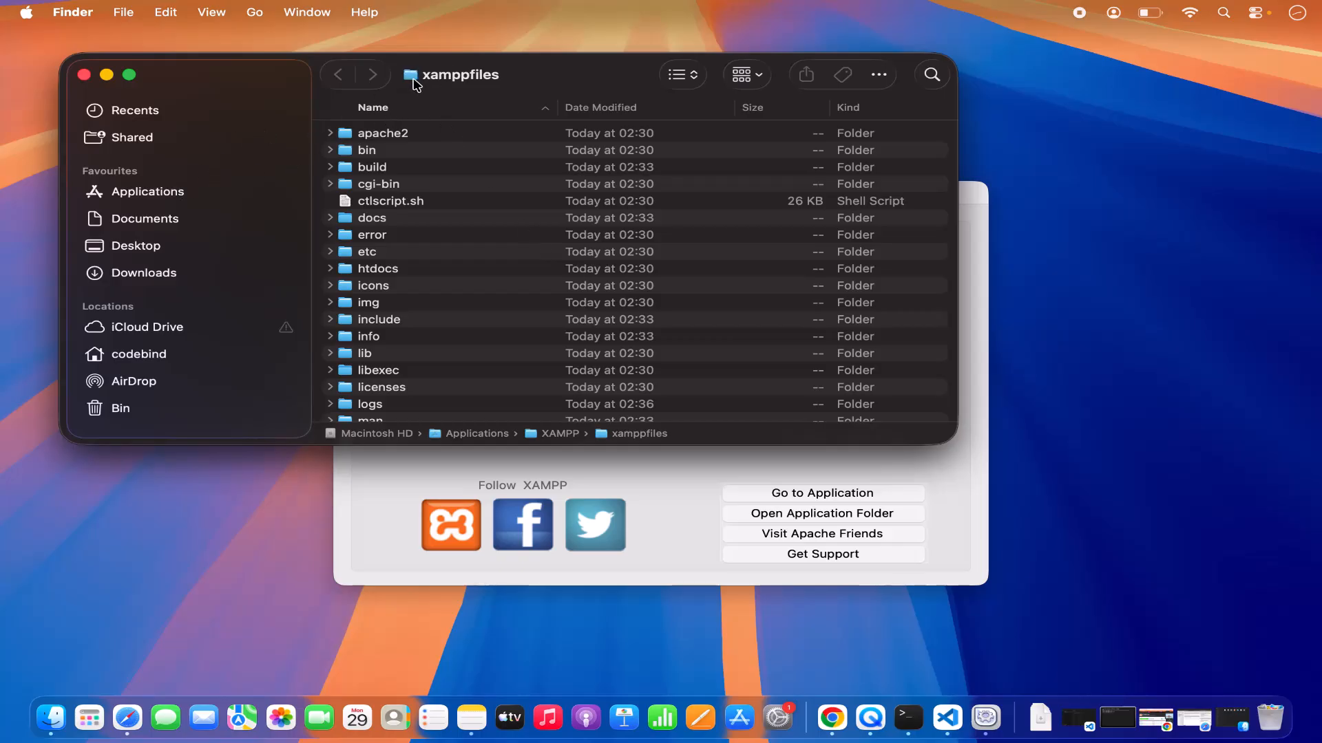
click(170, 190)
scroll(537, 320, down, 5)
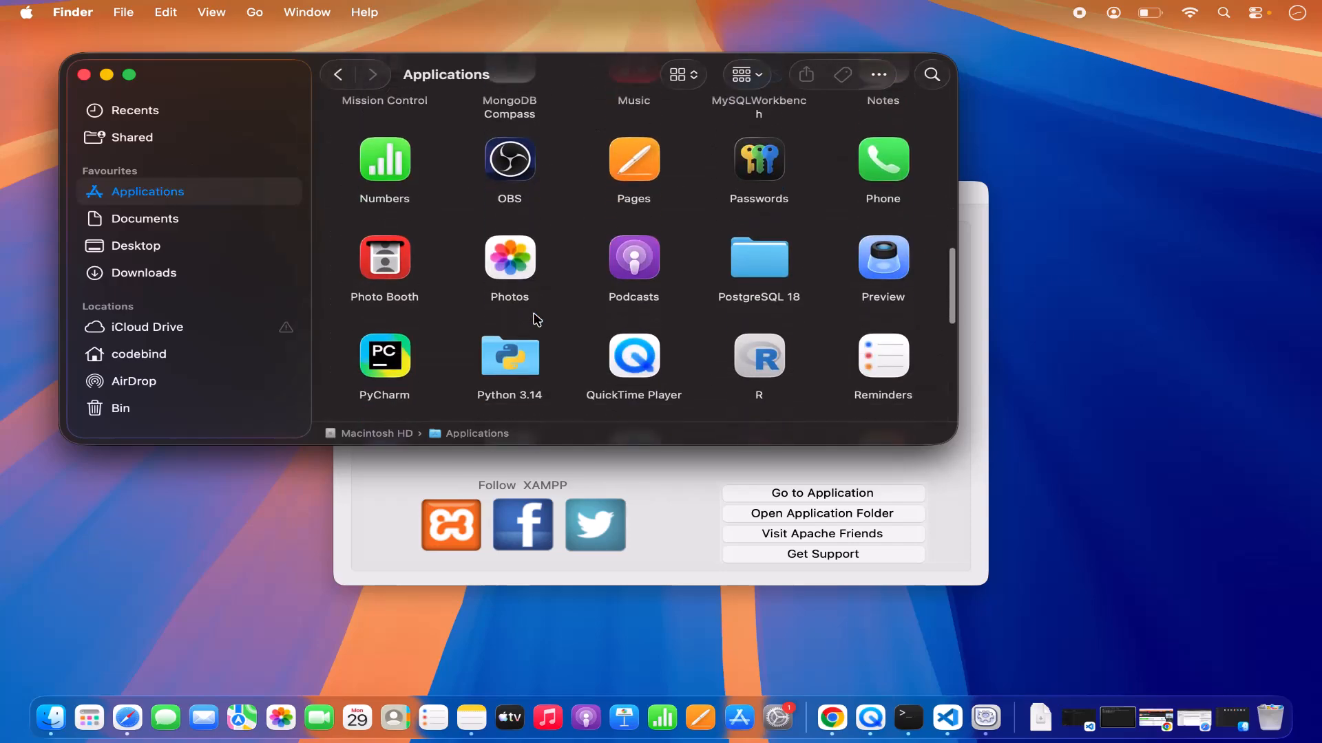
scroll(537, 320, down, 10)
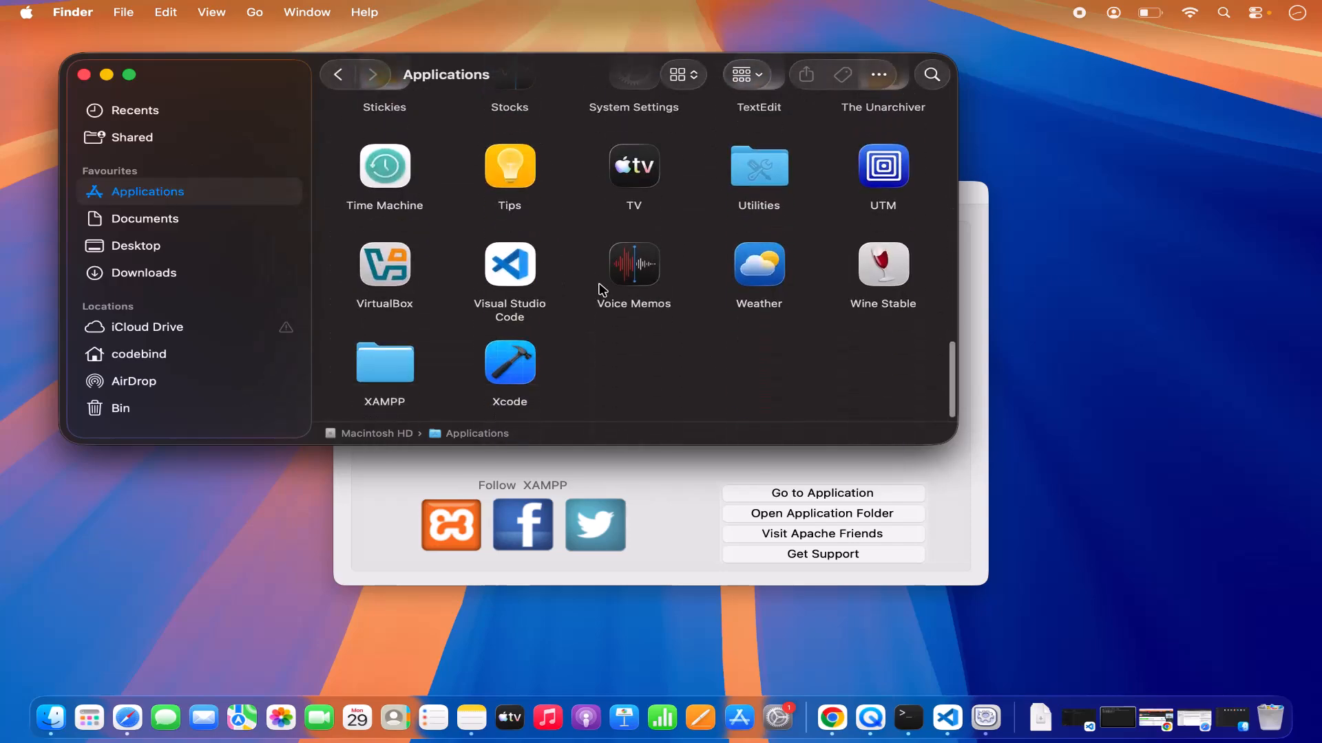
double_click(383, 369)
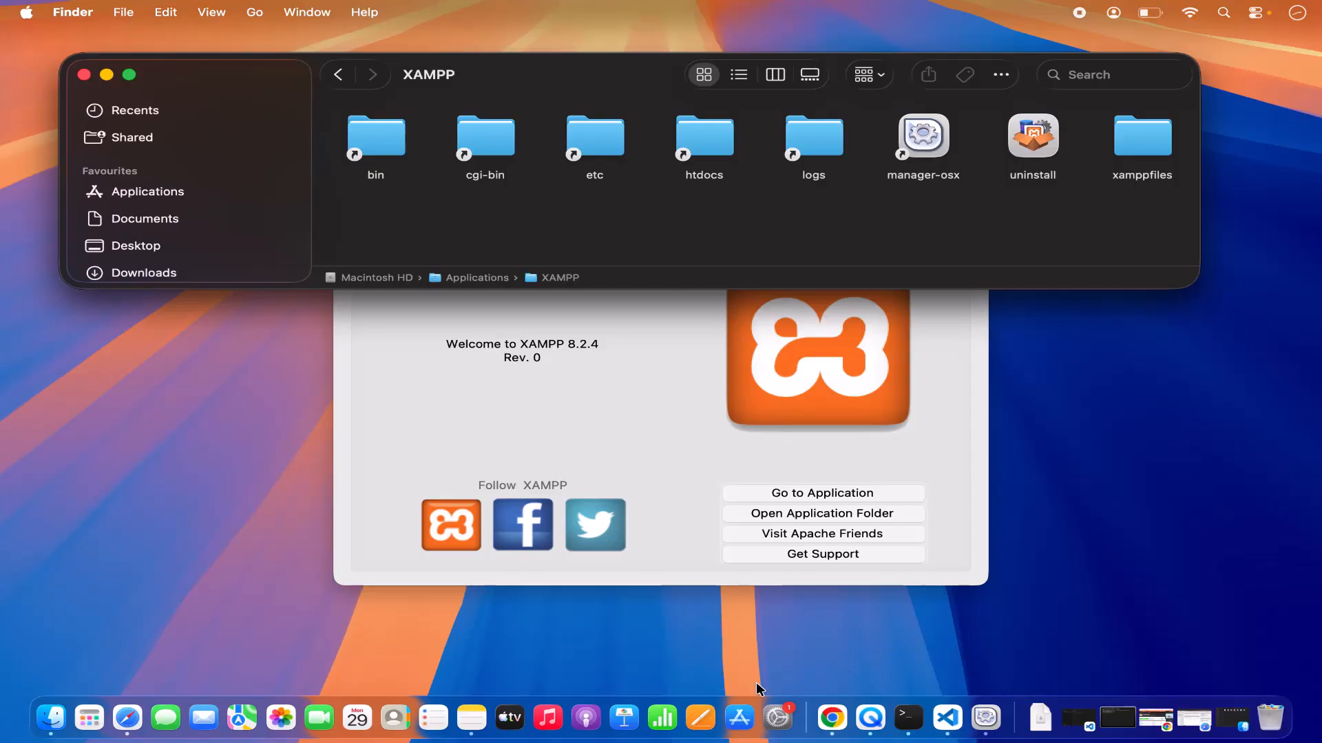
Switch to Safari, go back from phpMyAdmin to the XAMPP welcome page, and minimize the browser window.
click(128, 718)
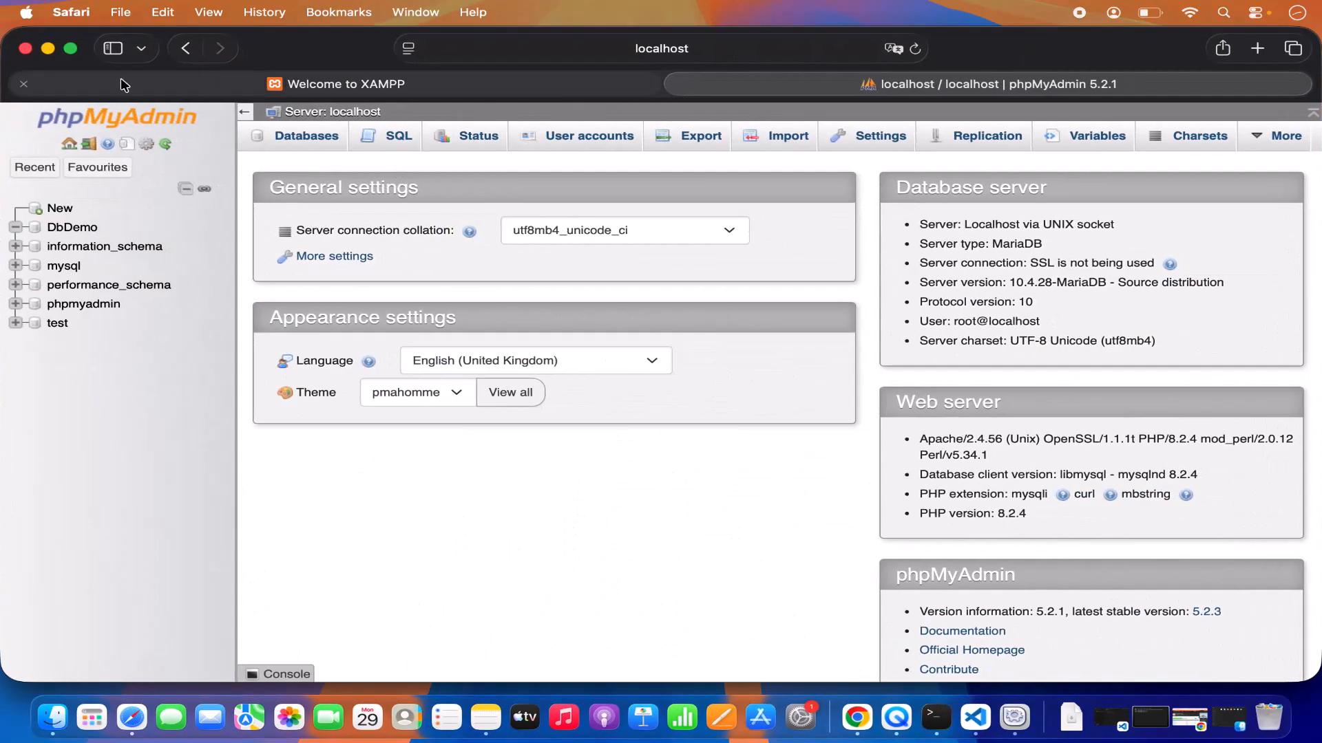
click(192, 48)
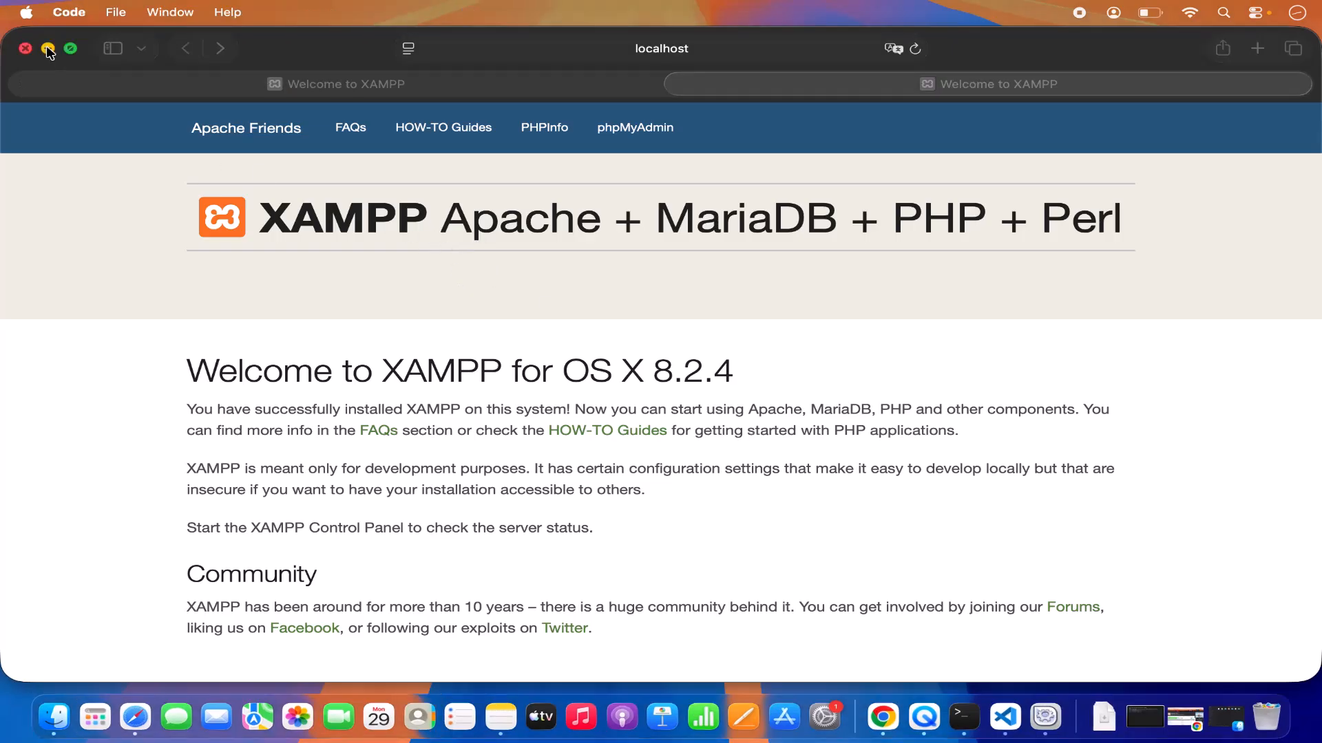
click(48, 50)
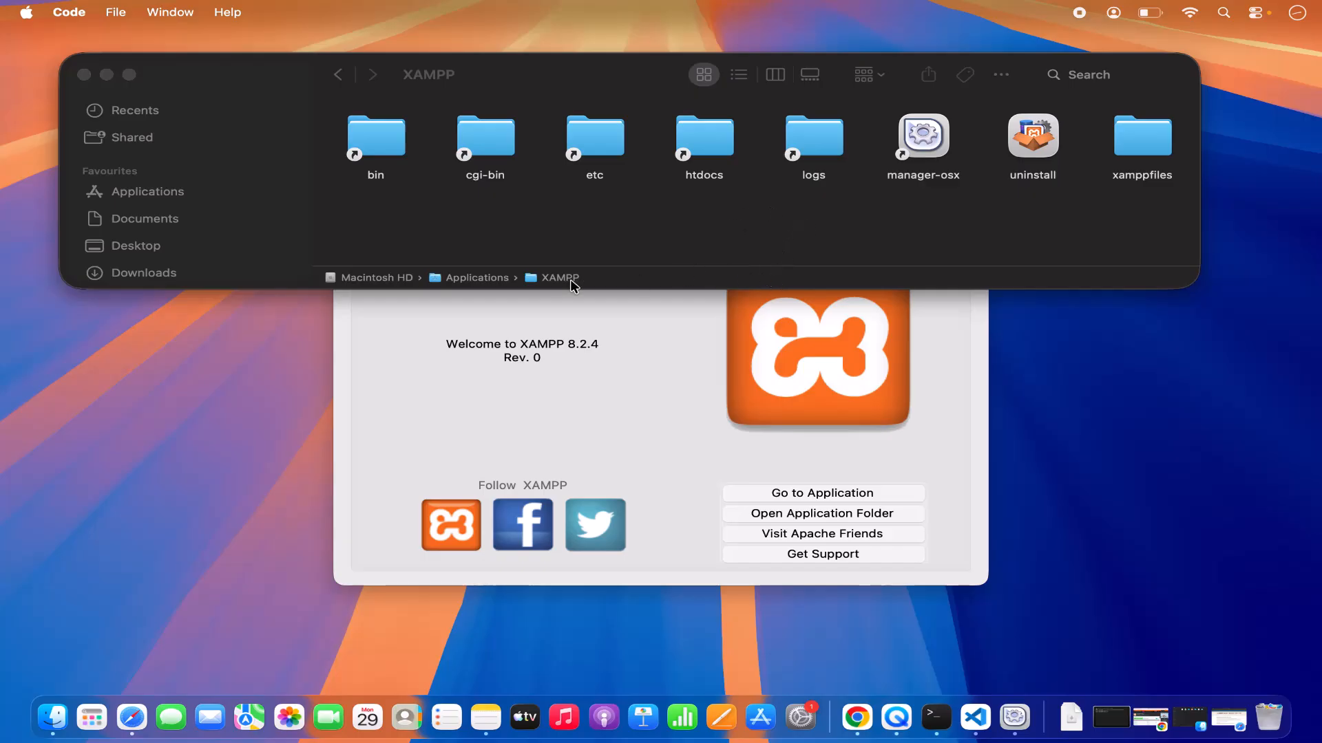
Open the htdocs folder inside the XAMPP folder, and hide and re-show Finder's path bar.
double_click(699, 161)
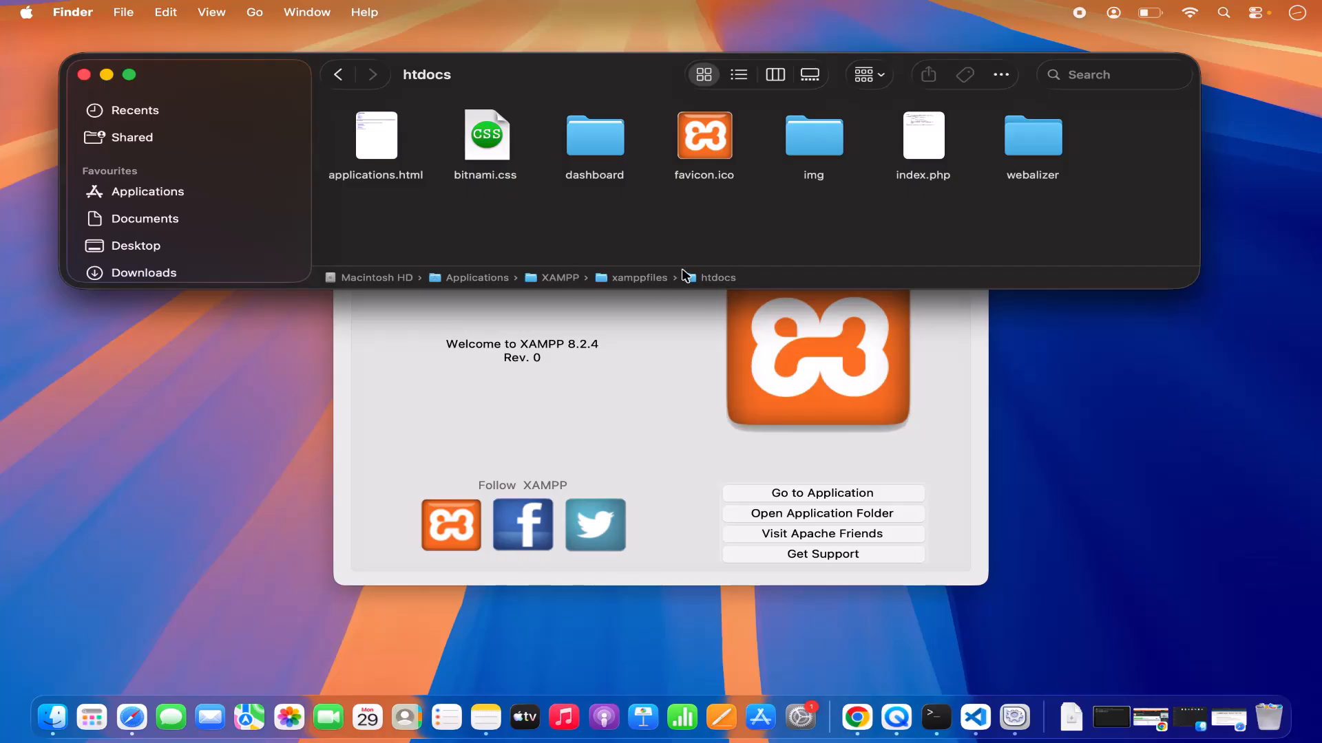
click(212, 13)
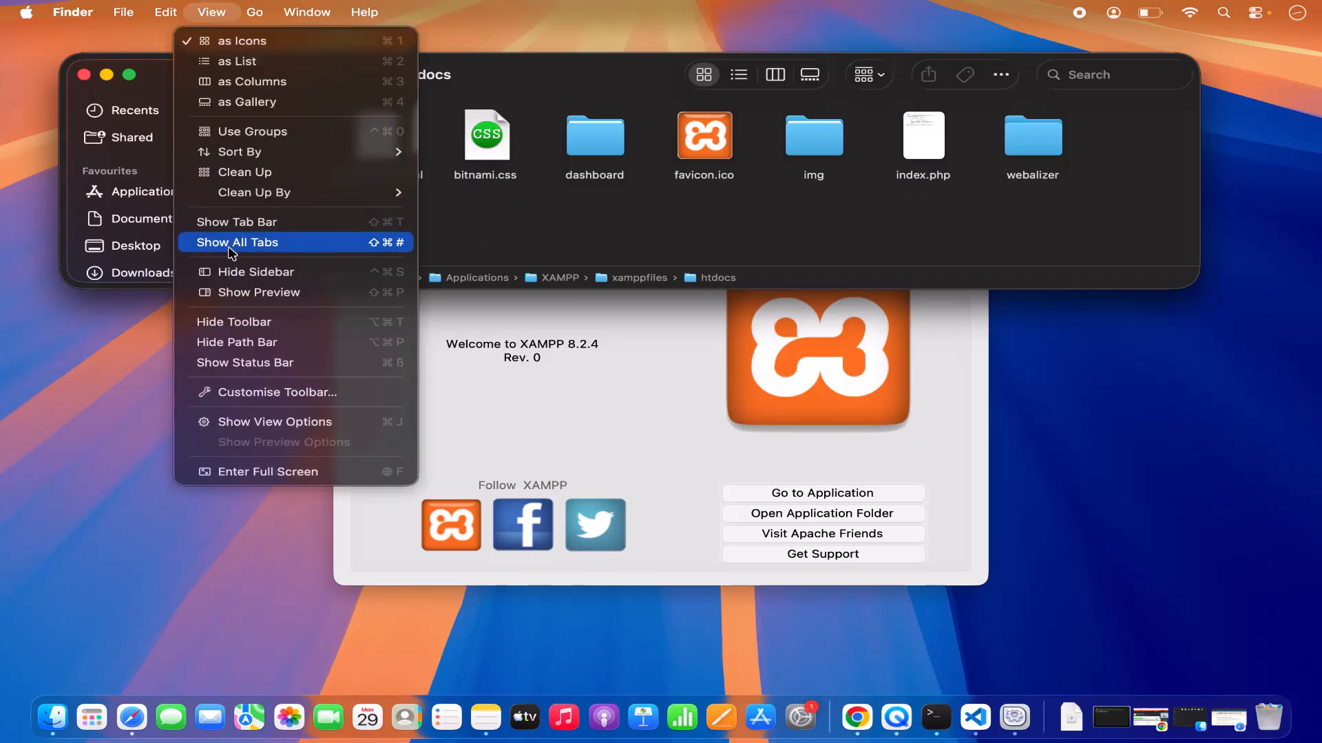
click(247, 344)
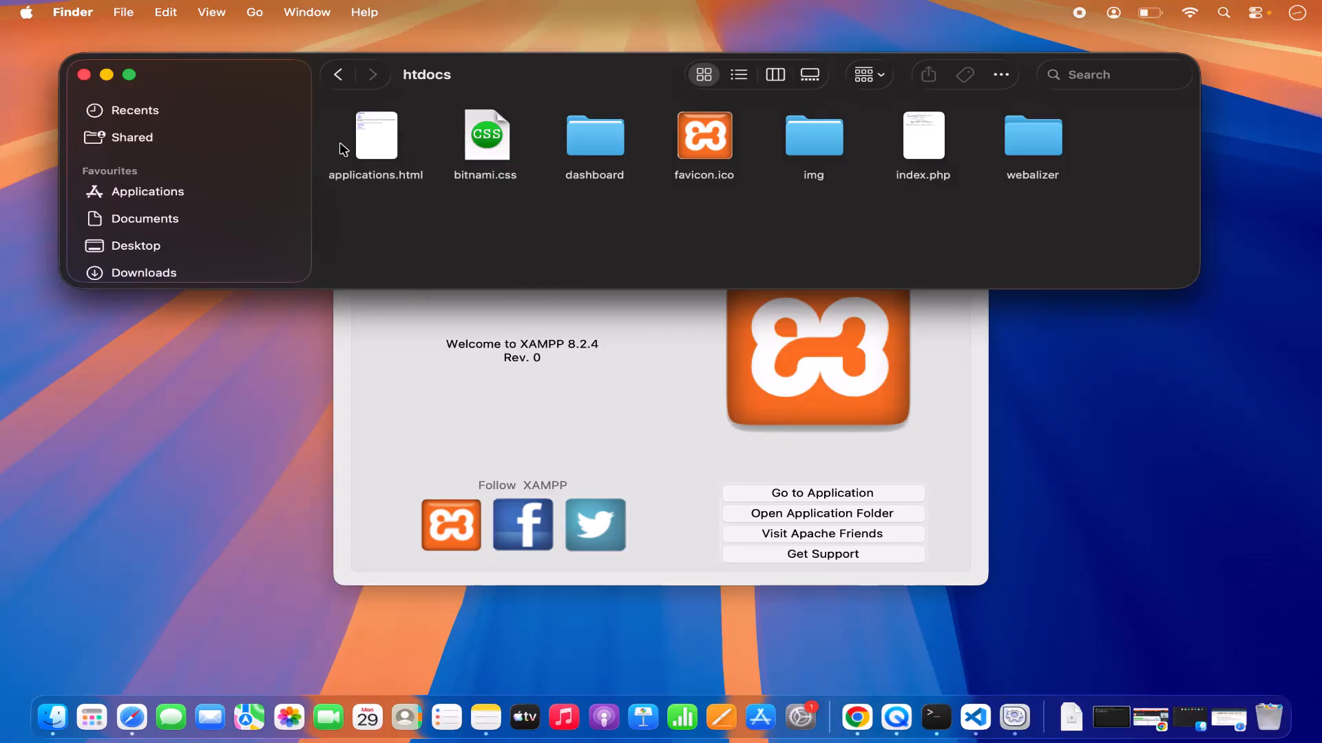
click(211, 12)
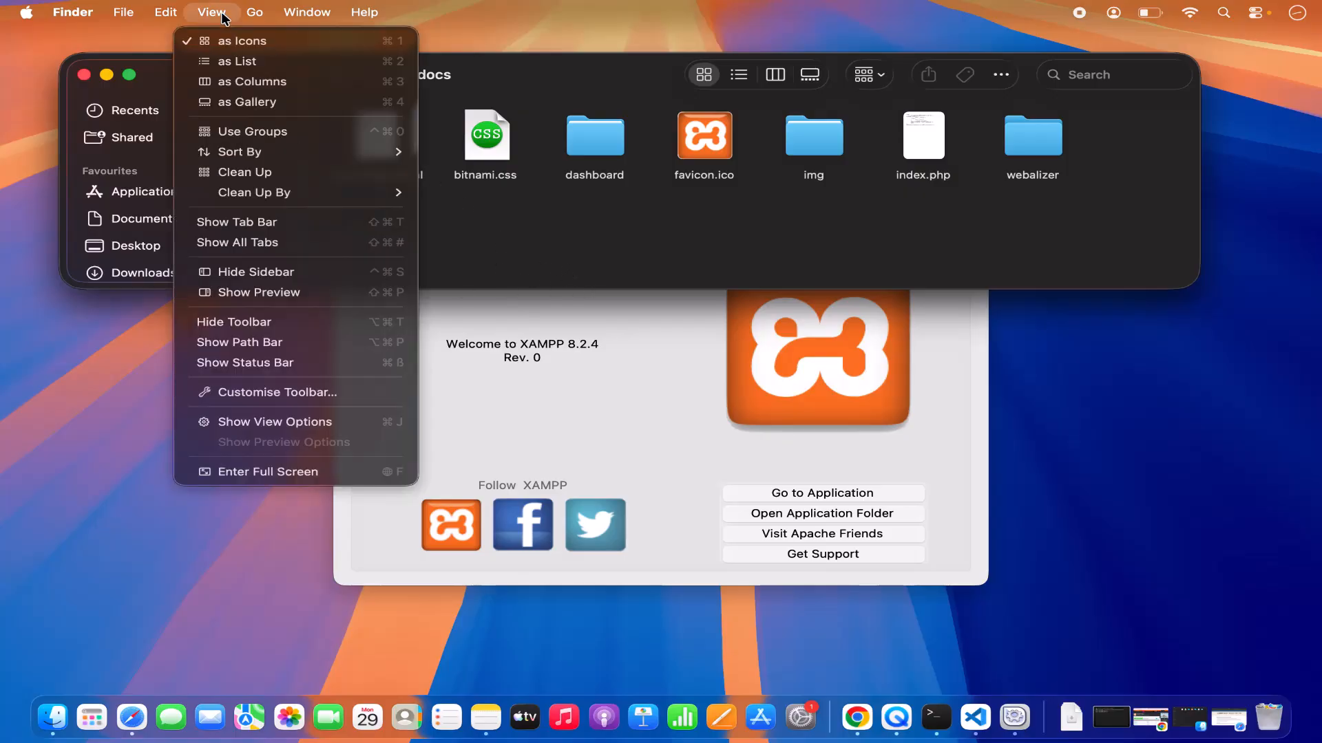
click(227, 350)
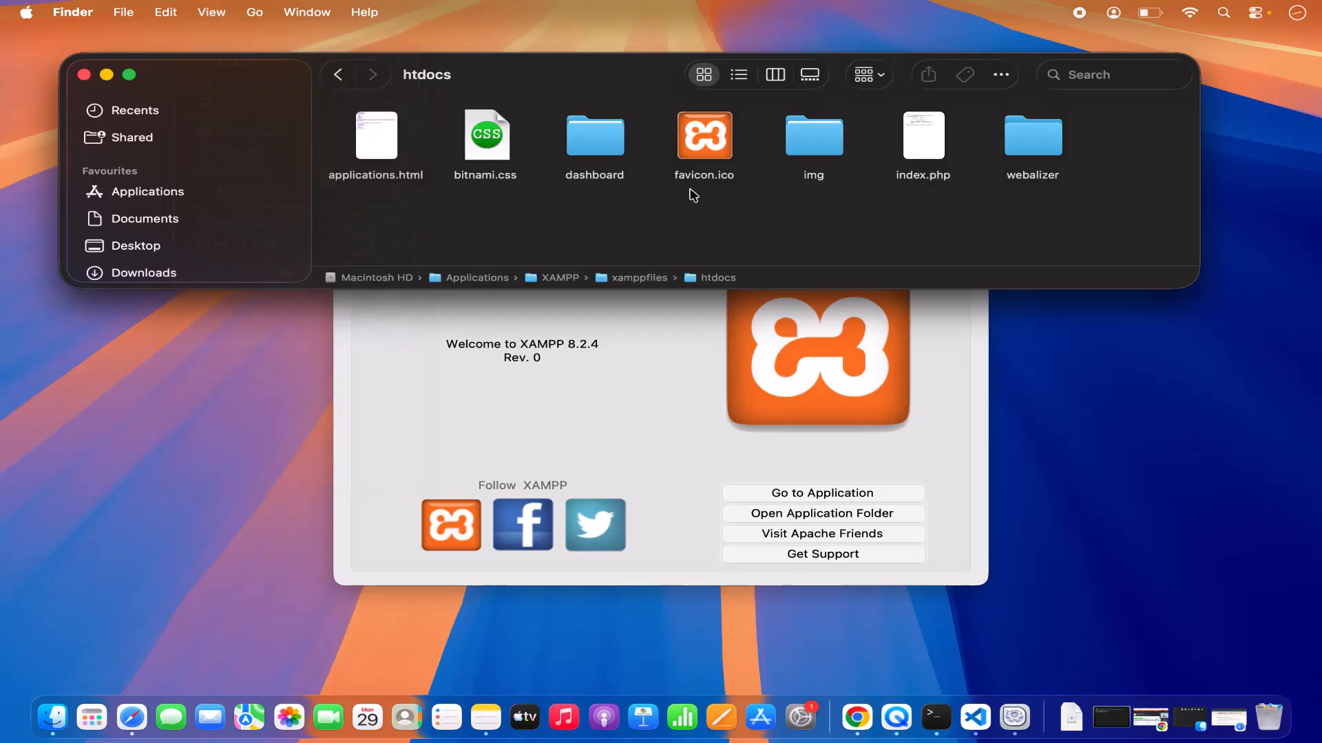
Copy the htdocs folder's pathname from the path bar and close the Finder window.
right_click(704, 278)
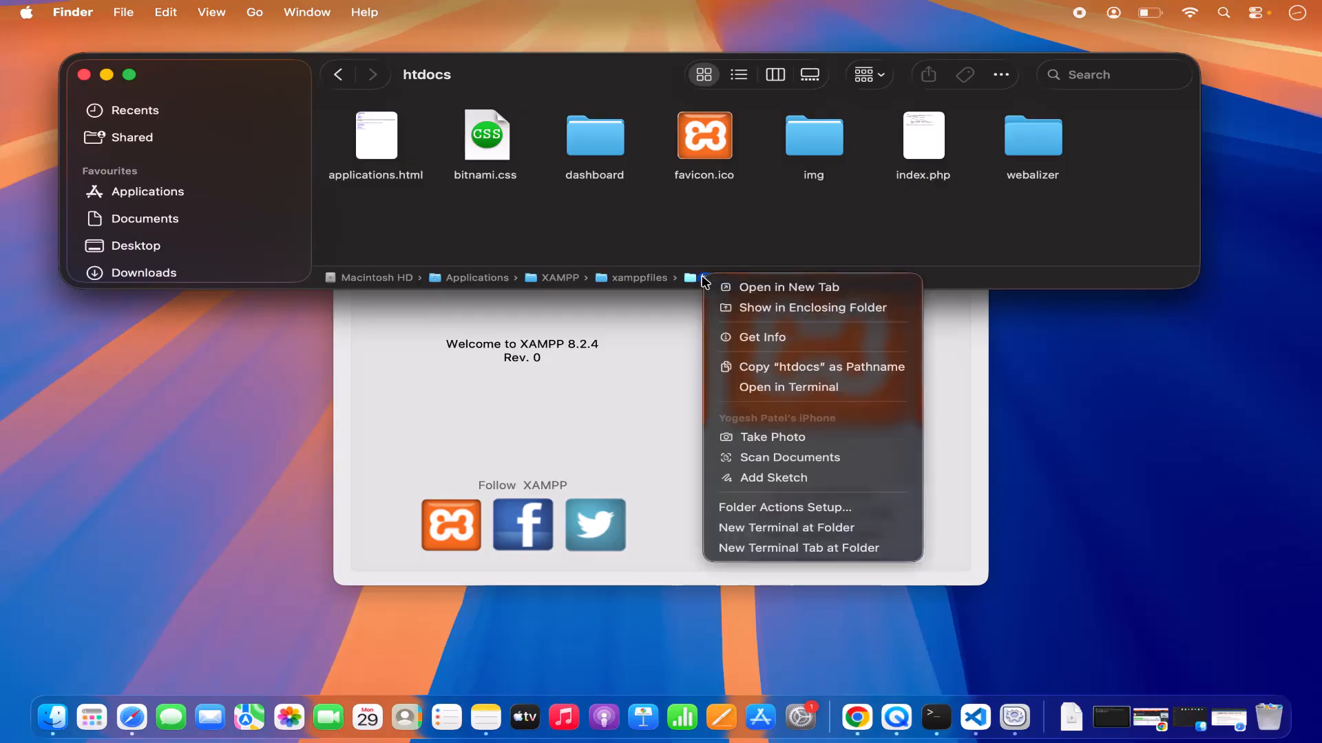
click(746, 365)
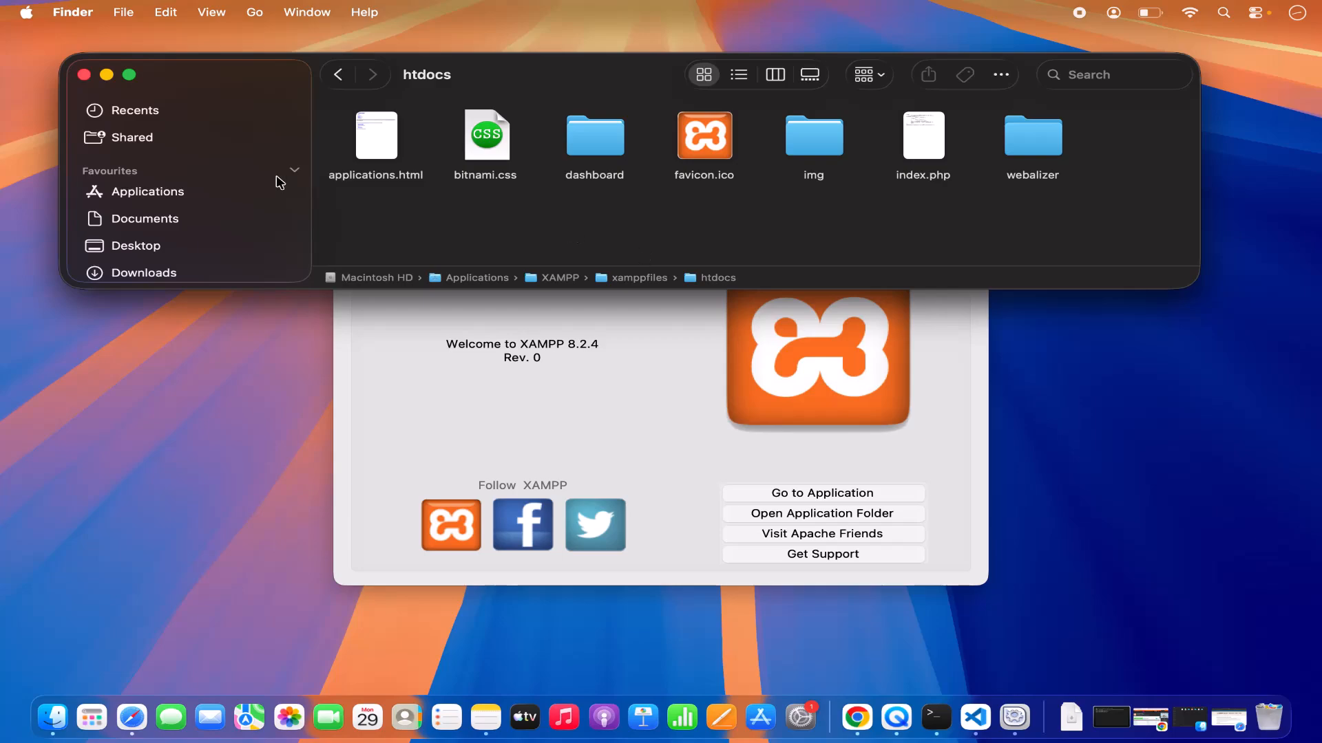
click(84, 75)
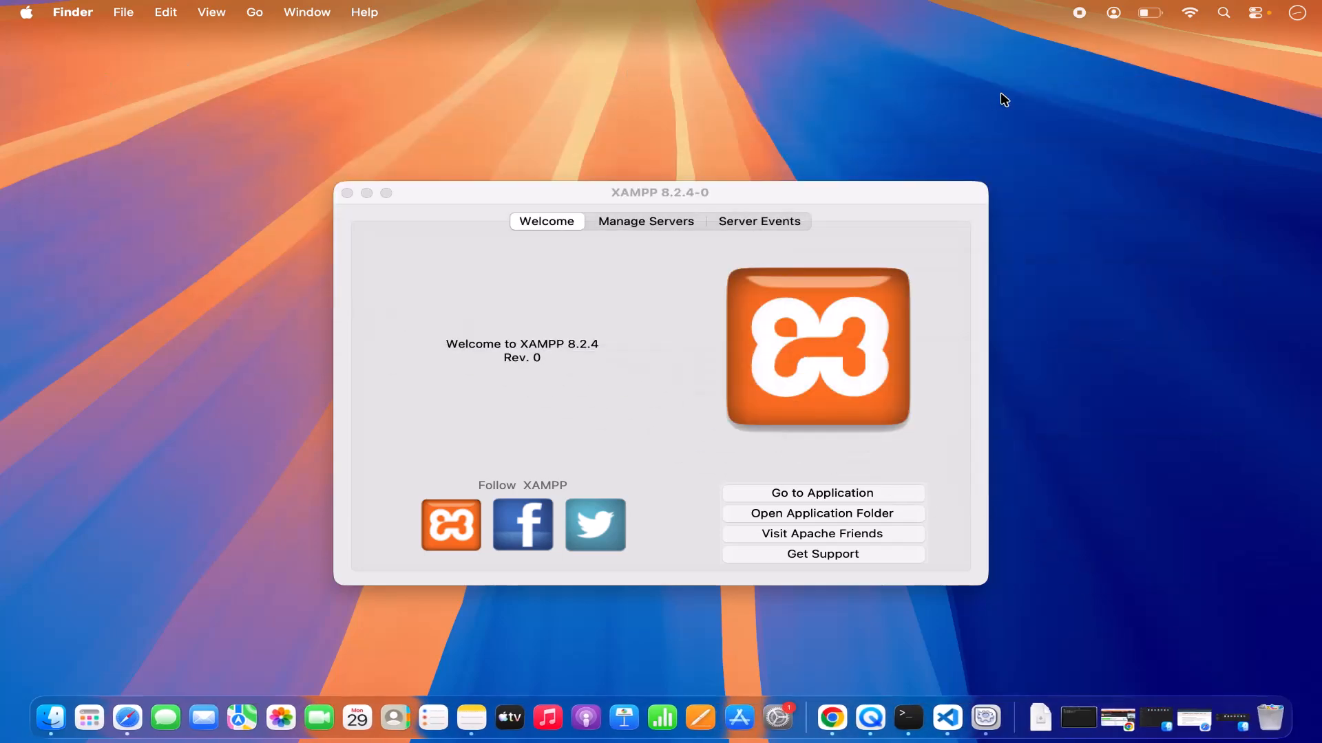
Launch Terminal through Spotlight and change to the copied directory /Applications/XAMPP/xamppfiles/htdocs.
click(1224, 13)
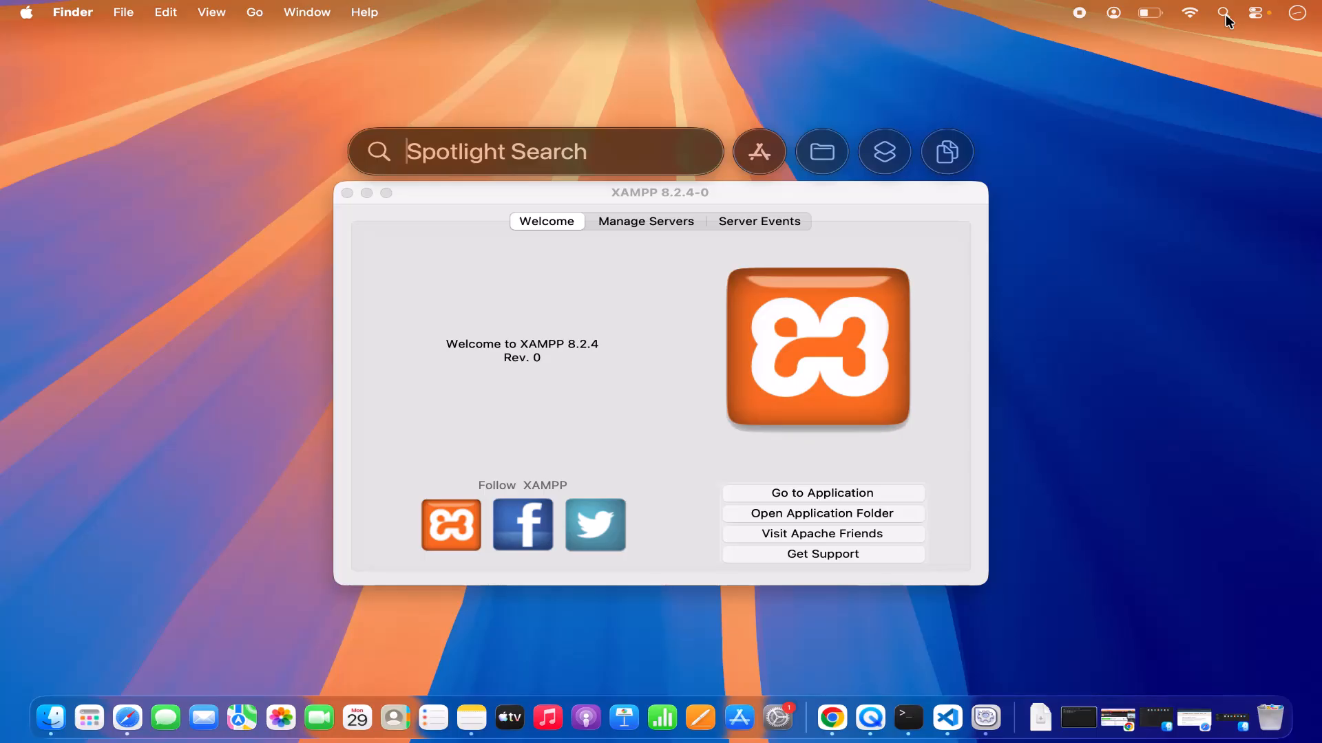
text(terminal)
key(Return)
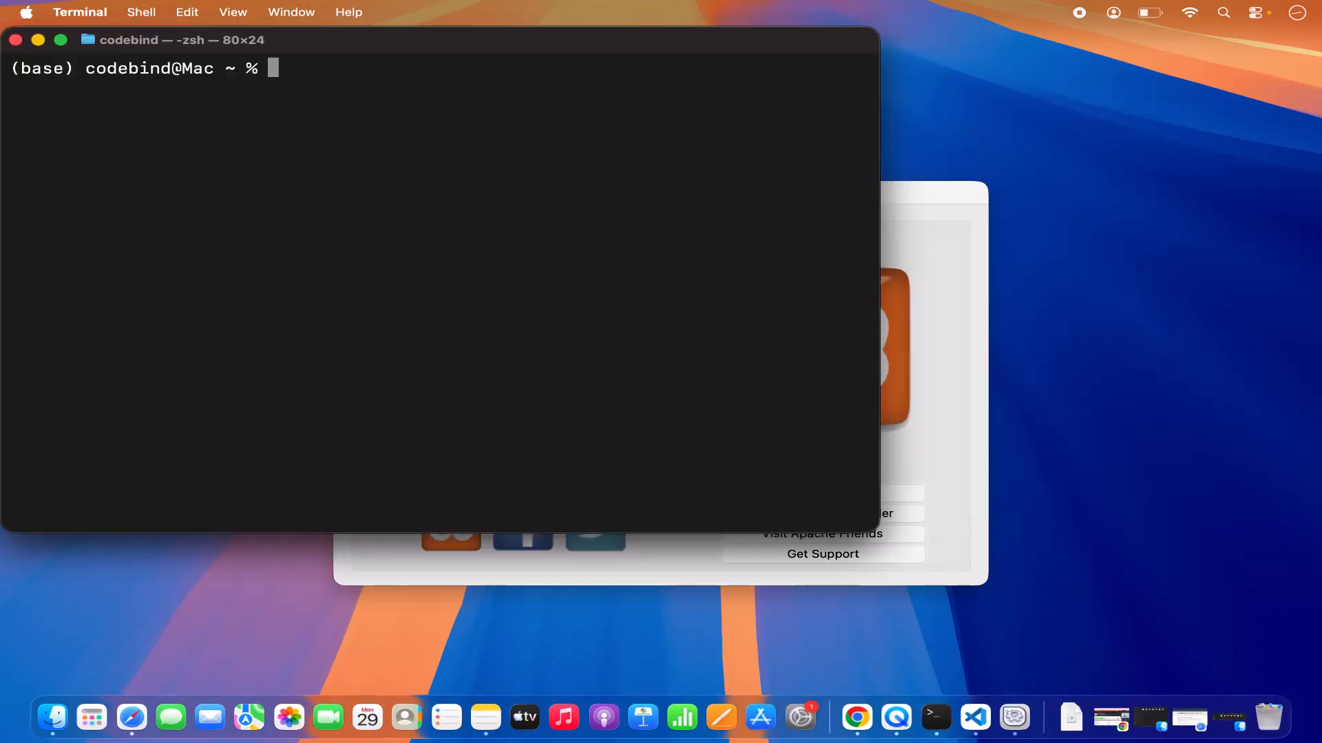
text(cd)
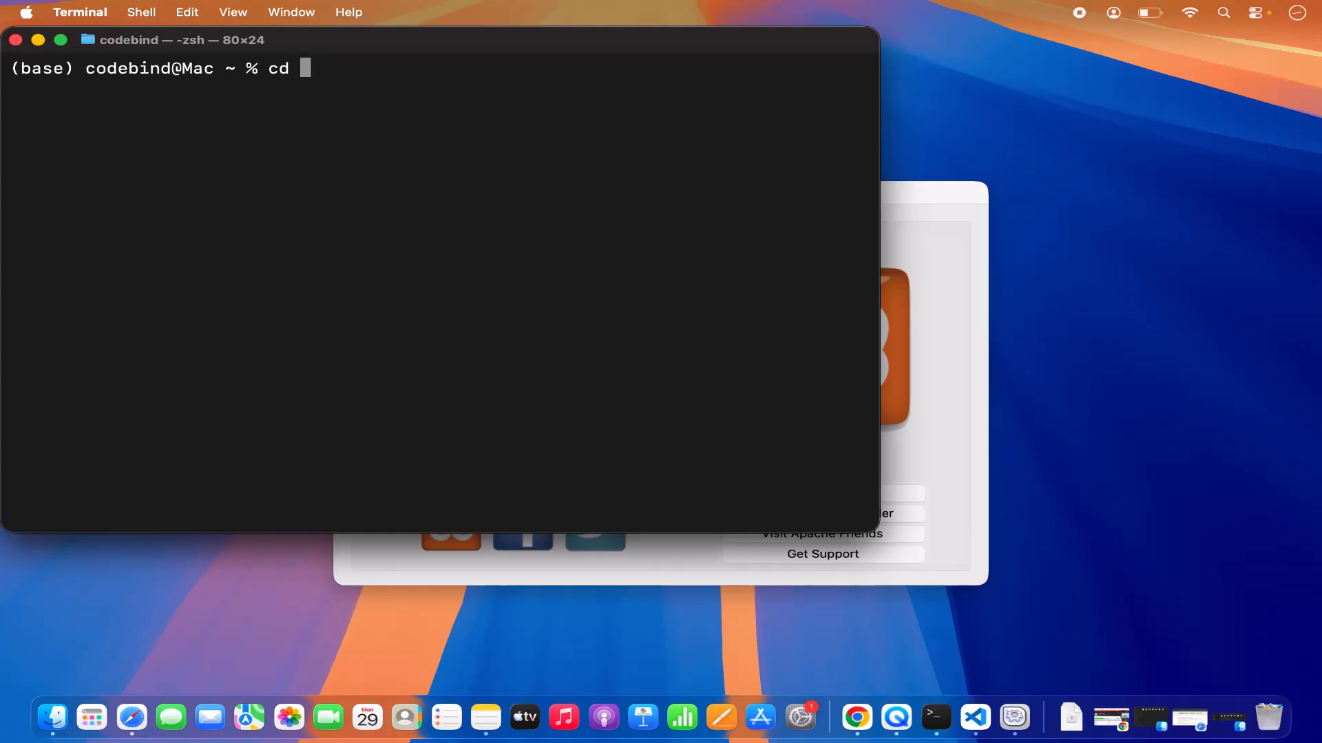
key(super+v)
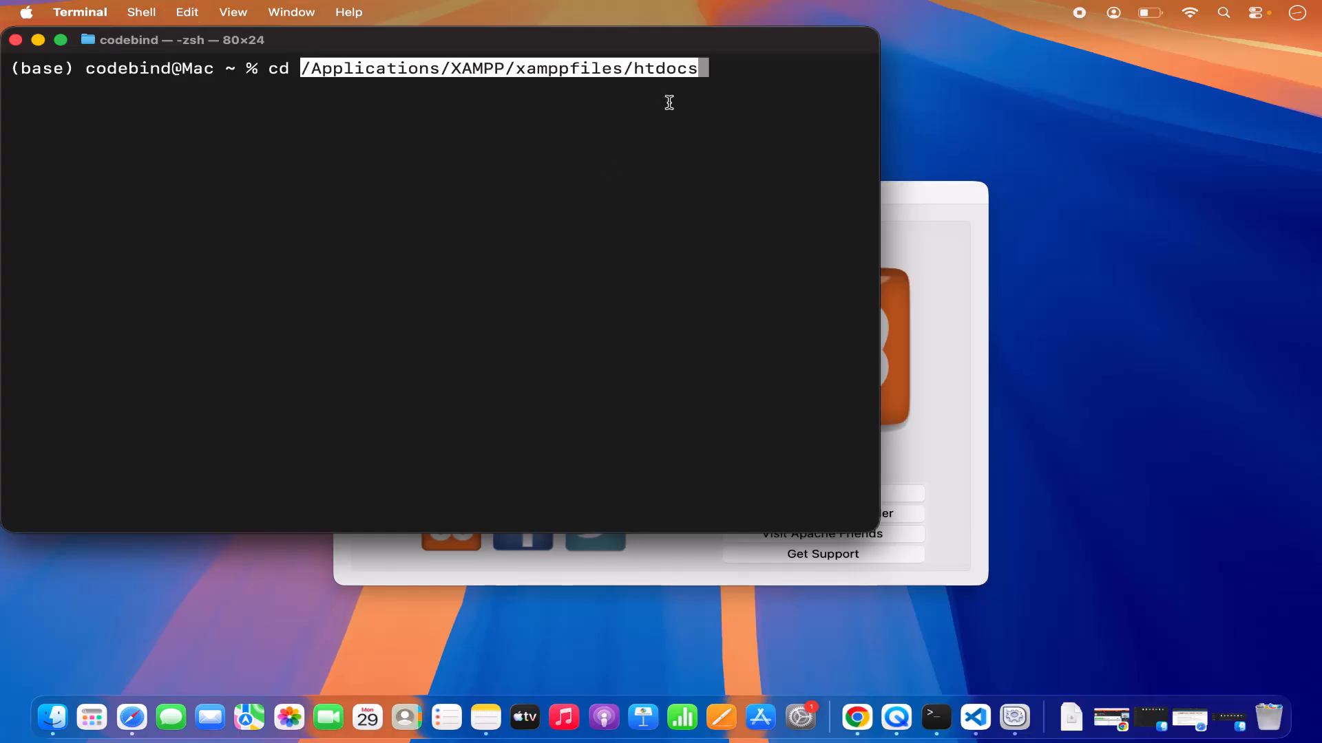
key(Return)
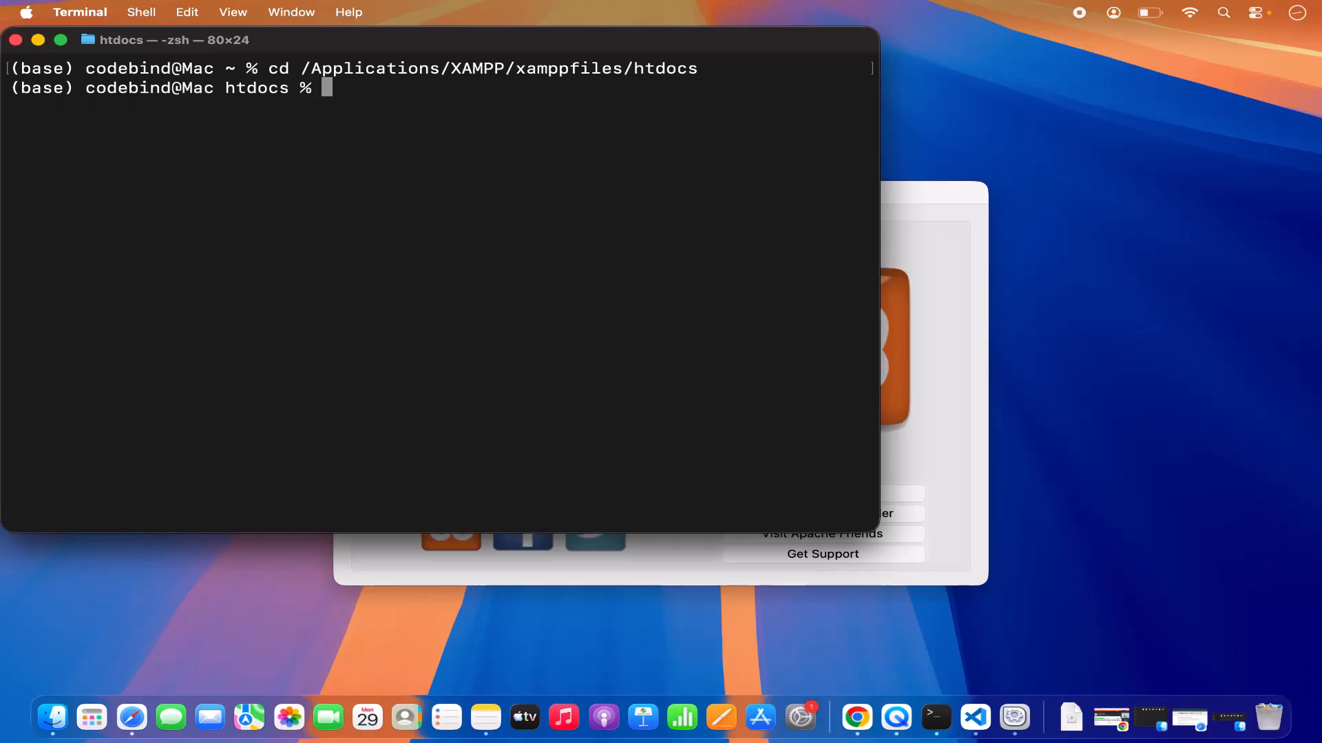
Create a directory named demo inside htdocs with mkdir and list the folder's contents with ls.
text(mkdir demo)
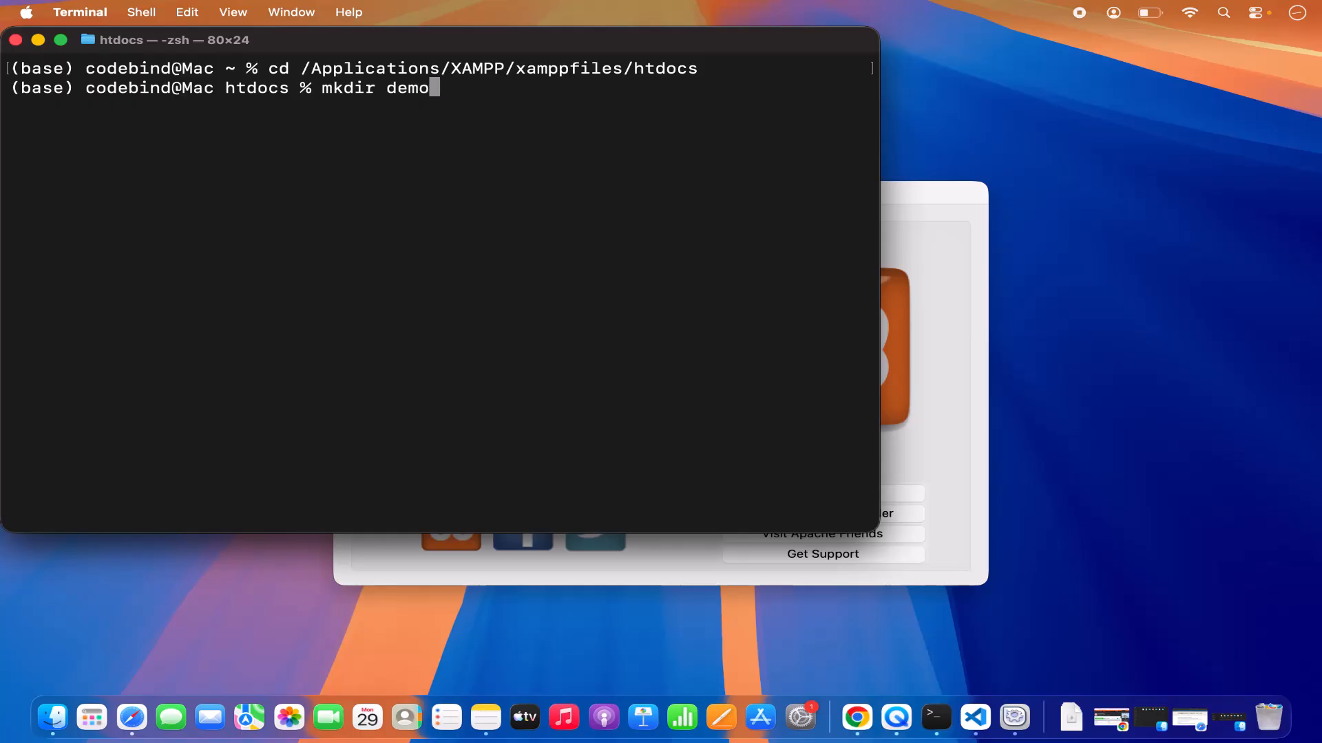
key(Return)
text(ls)
key(Return)
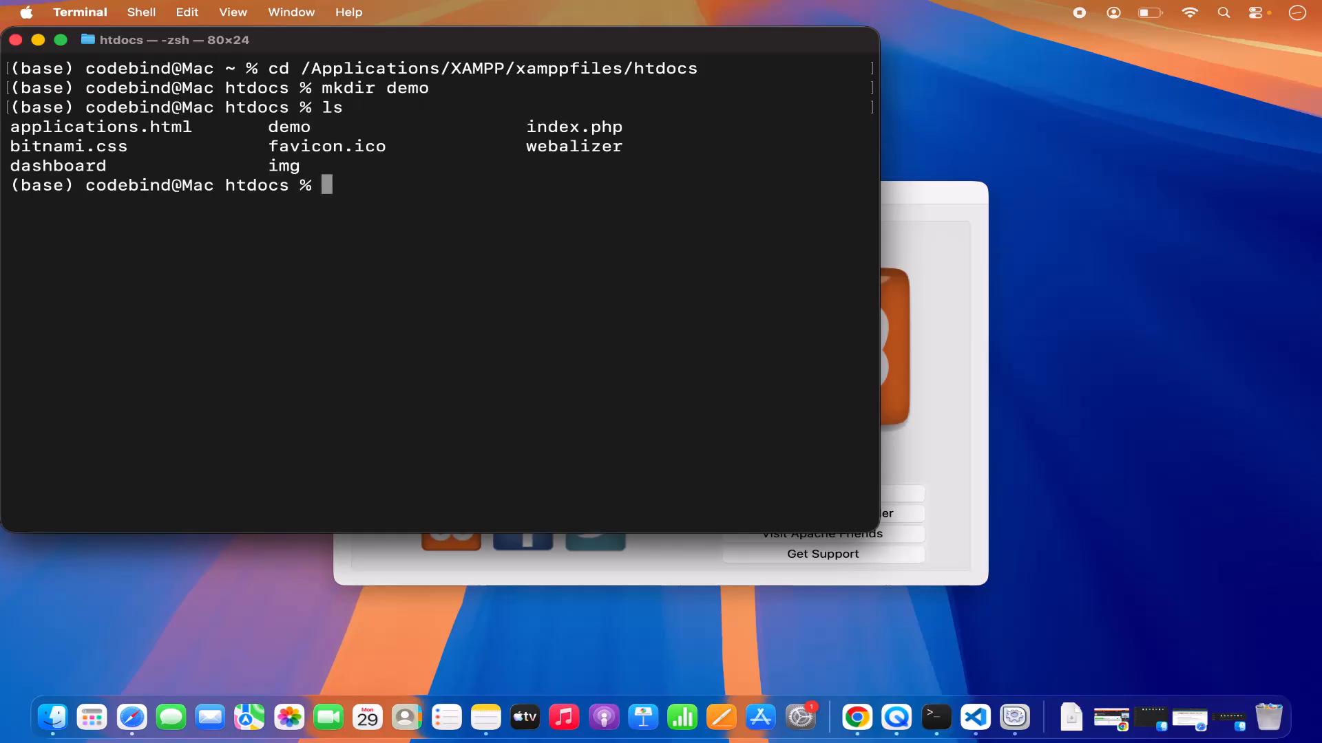
double_click(275, 127)
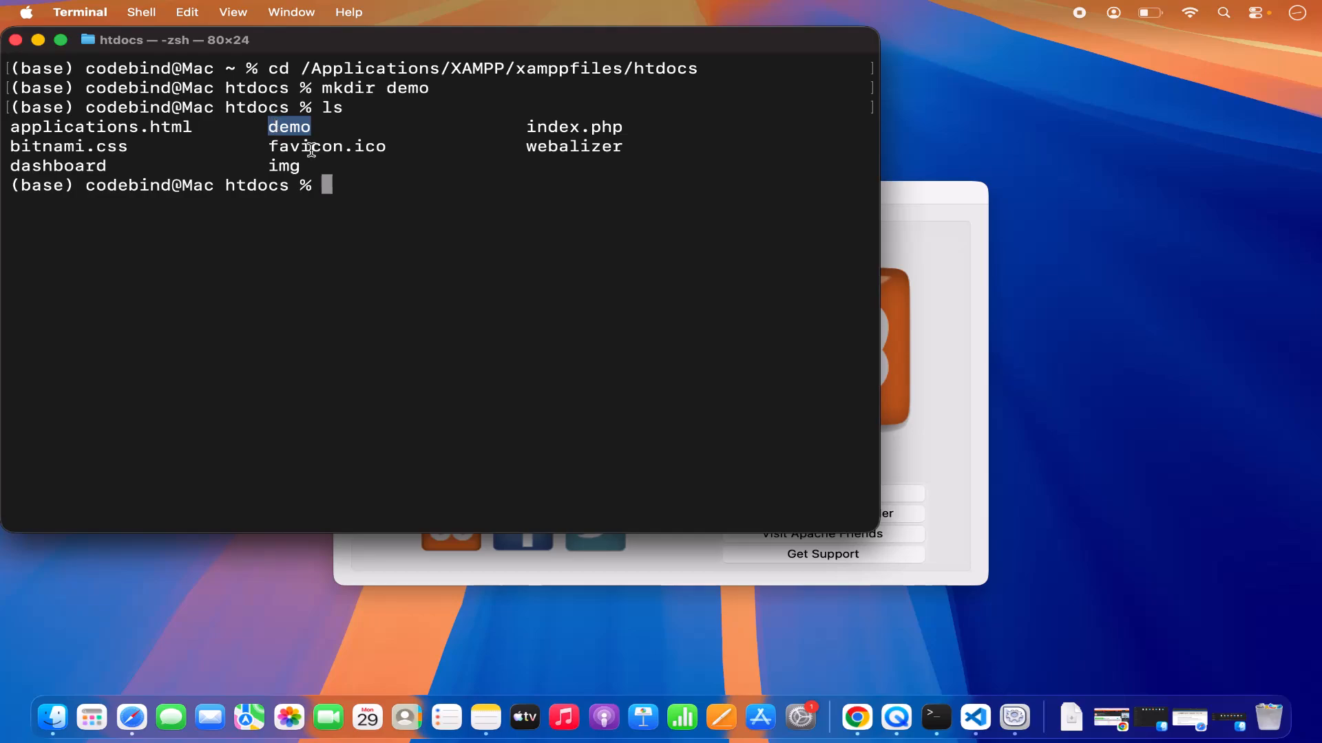
Change Terminal's working directory to the demo folder.
text(cd d)
key(Tab)
text(e)
key(Tab)
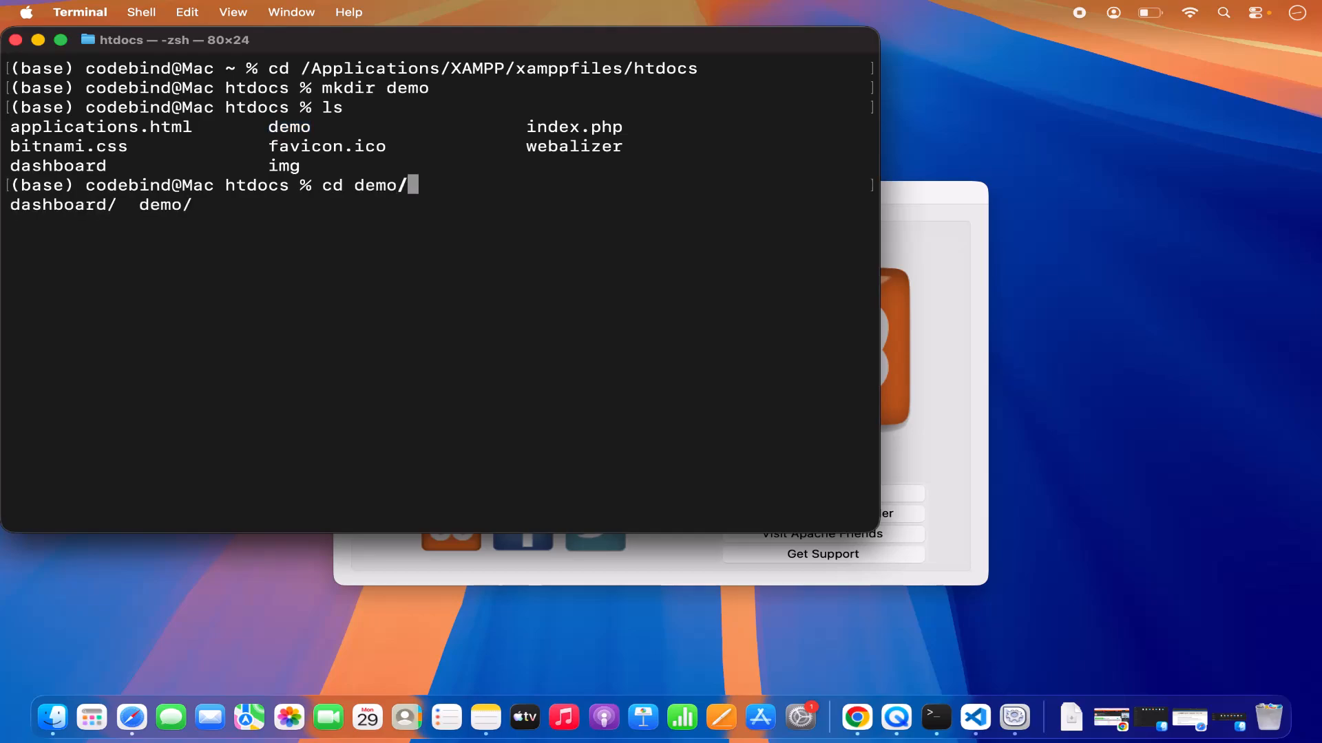
key(Return)
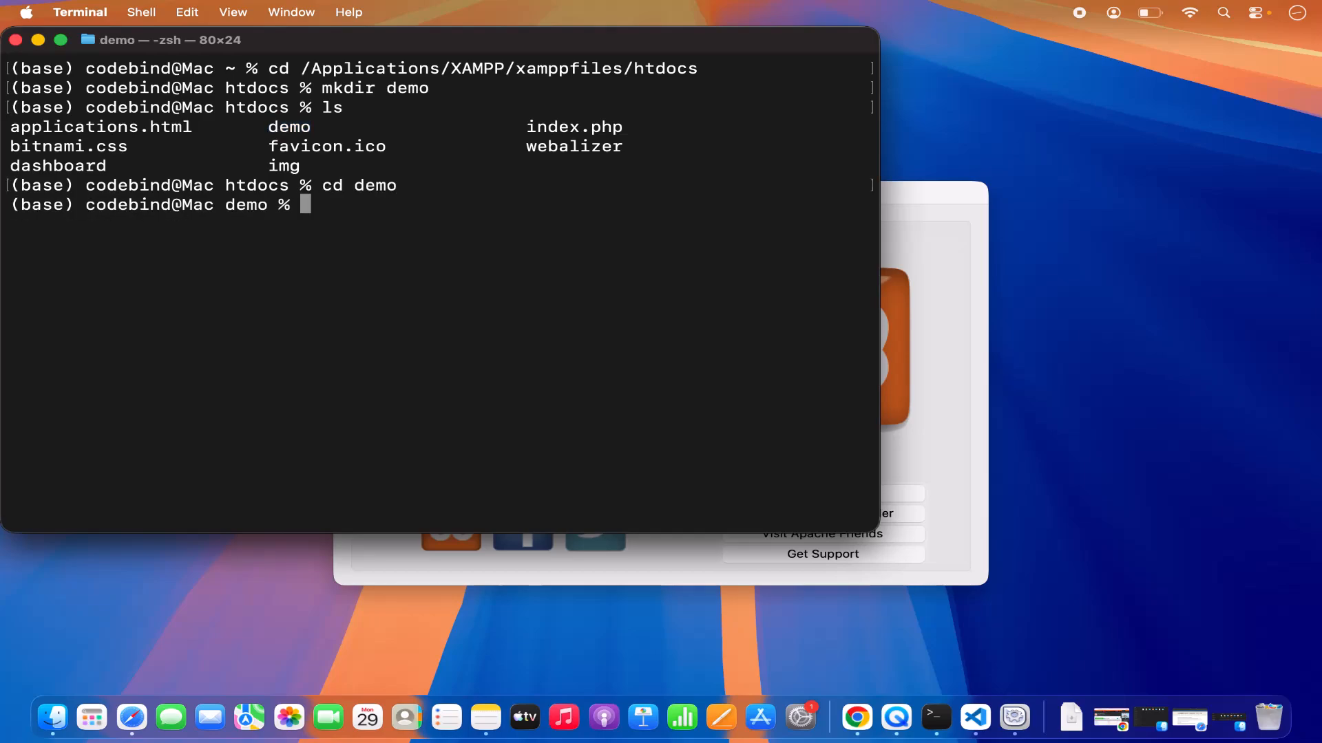
Open the demo folder in Visual Studio Code with "code .", and close its Welcome page and the agent chat pane.
text(code )
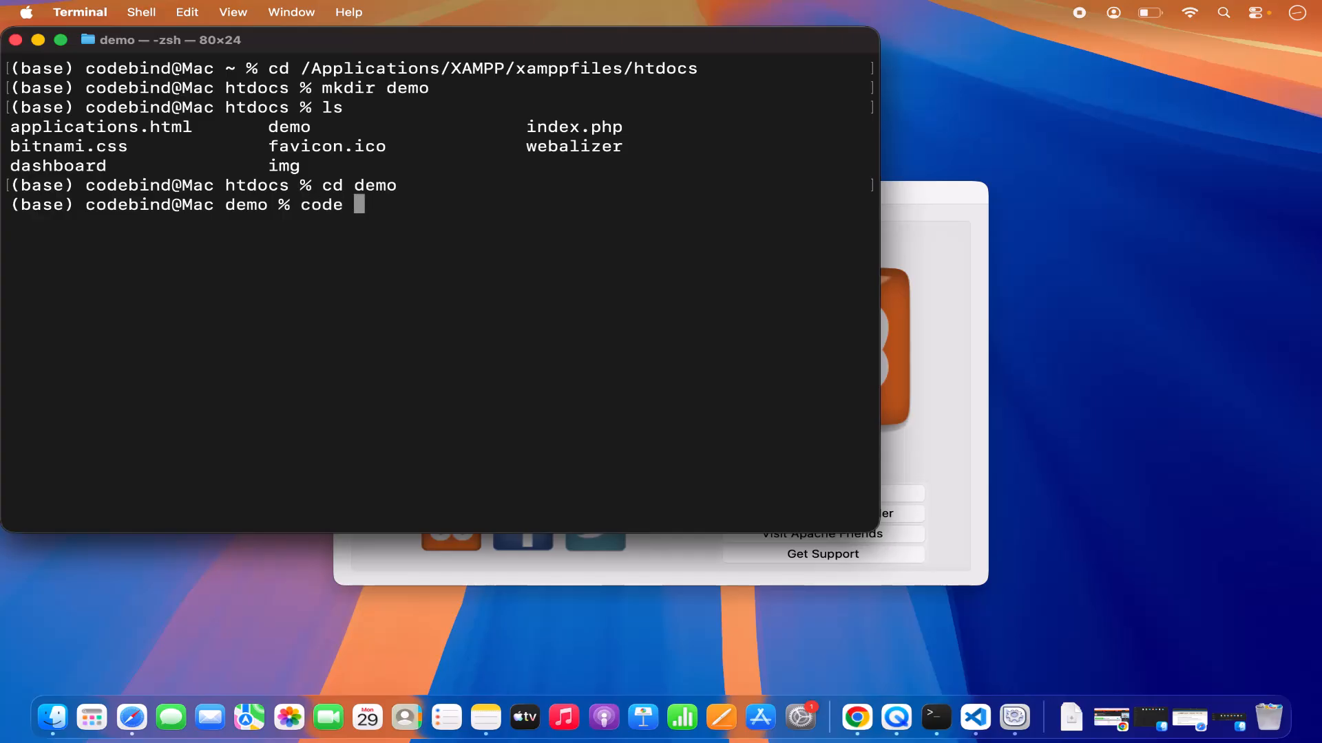
text(.)
key(Return)
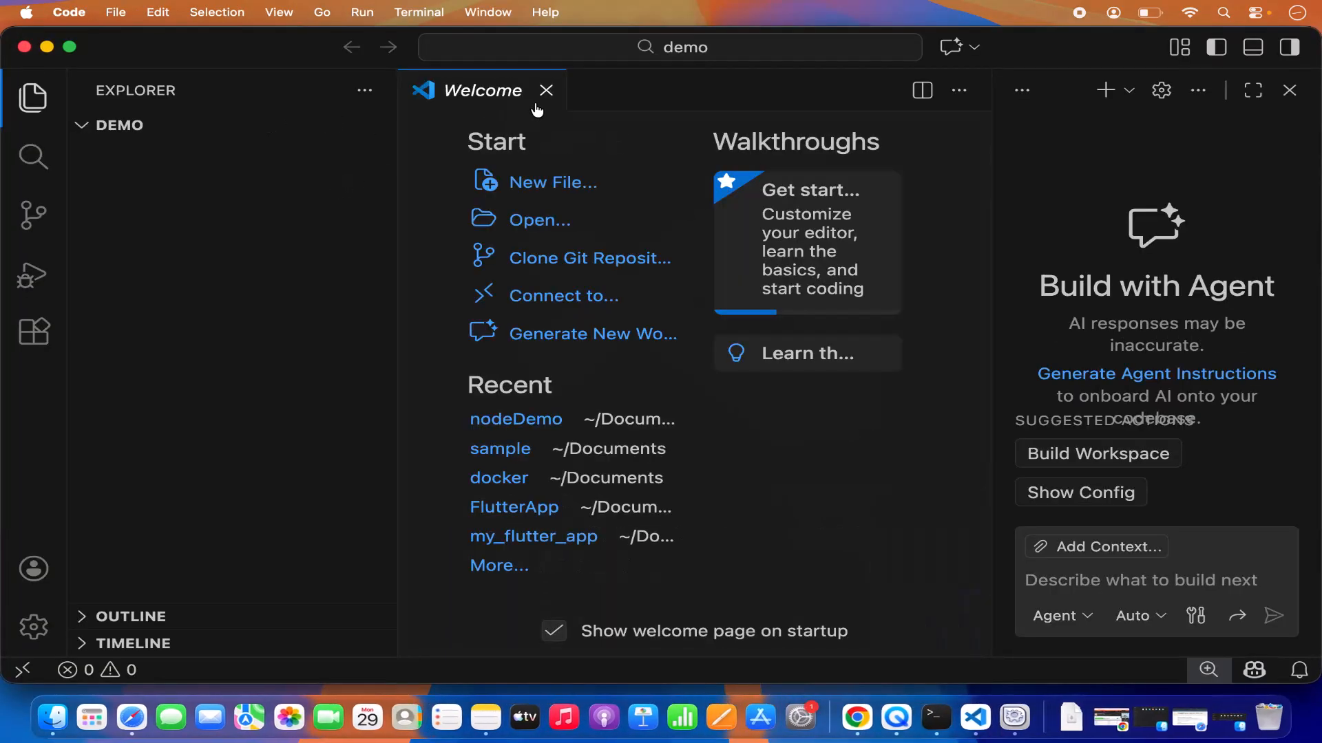
click(547, 94)
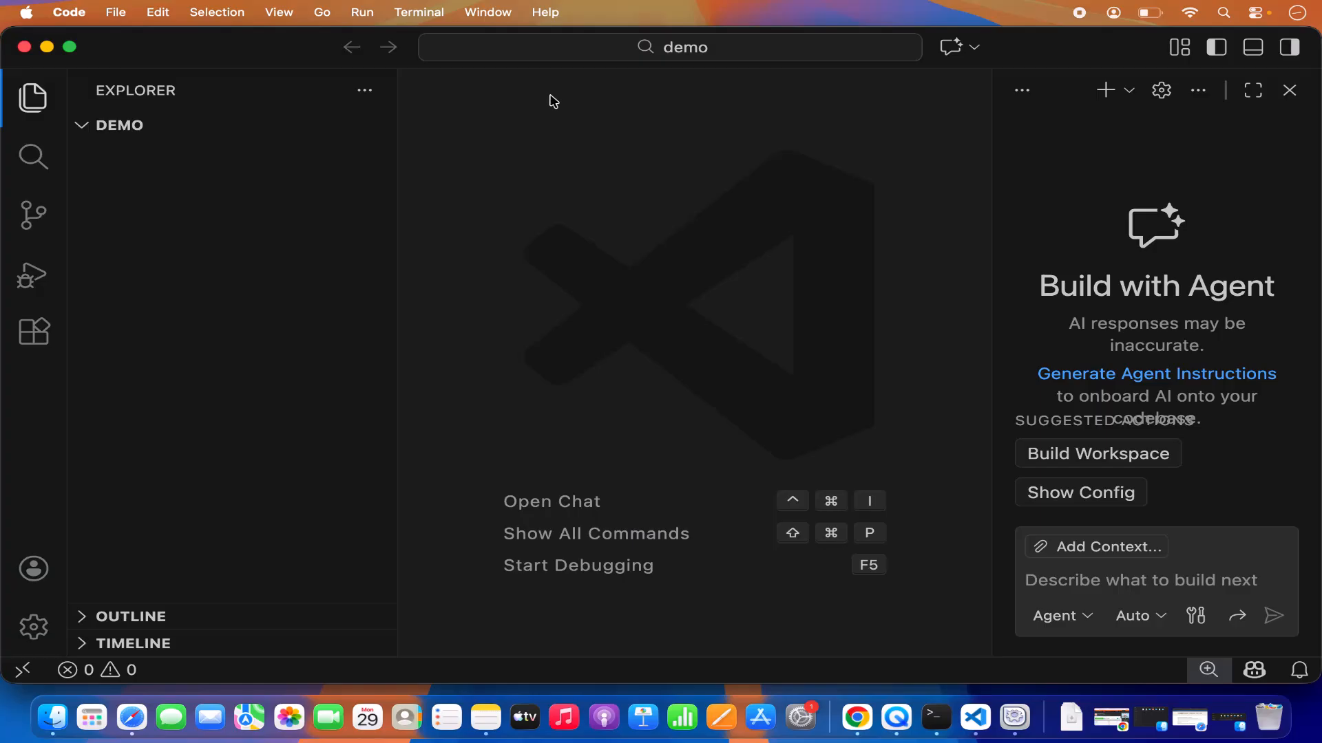
click(1289, 47)
Create test.php in the demo folder, paste the simple PHP script that echoes "Hello, World!", and save the file.
mouse_move(276, 169)
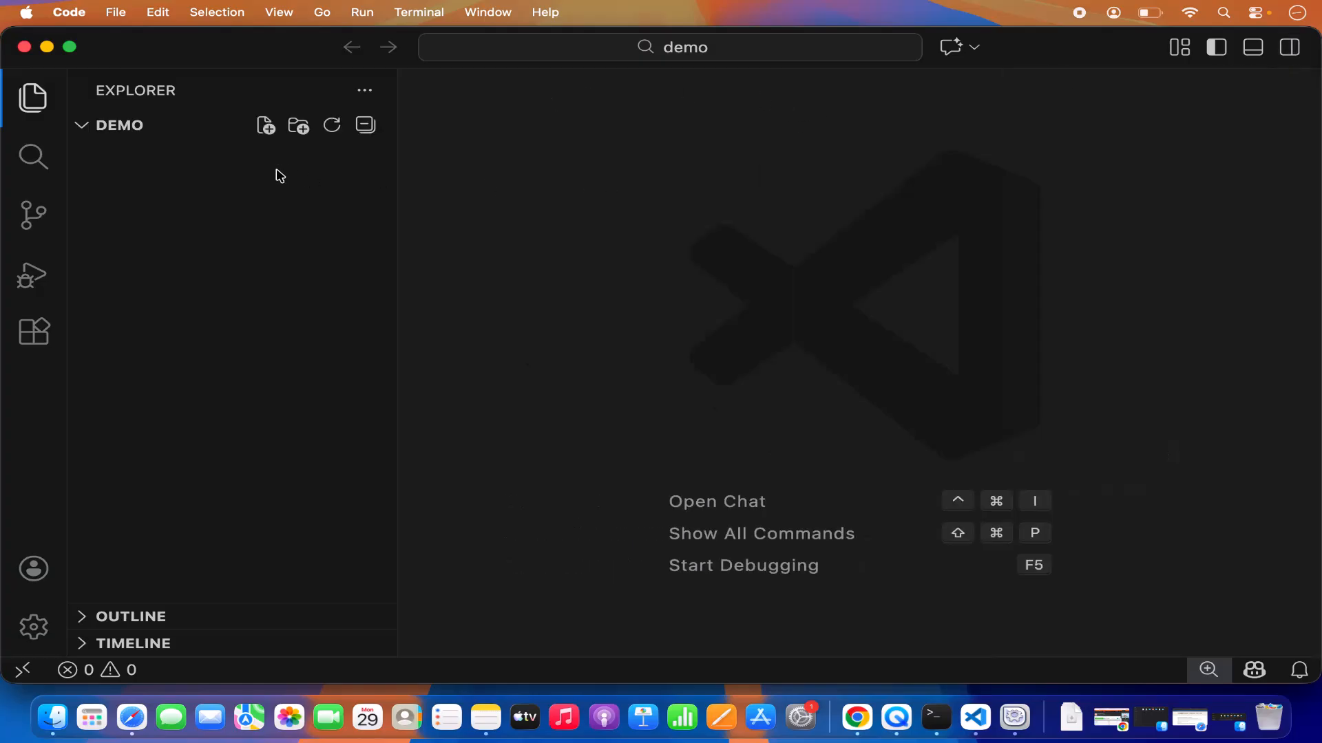
click(266, 129)
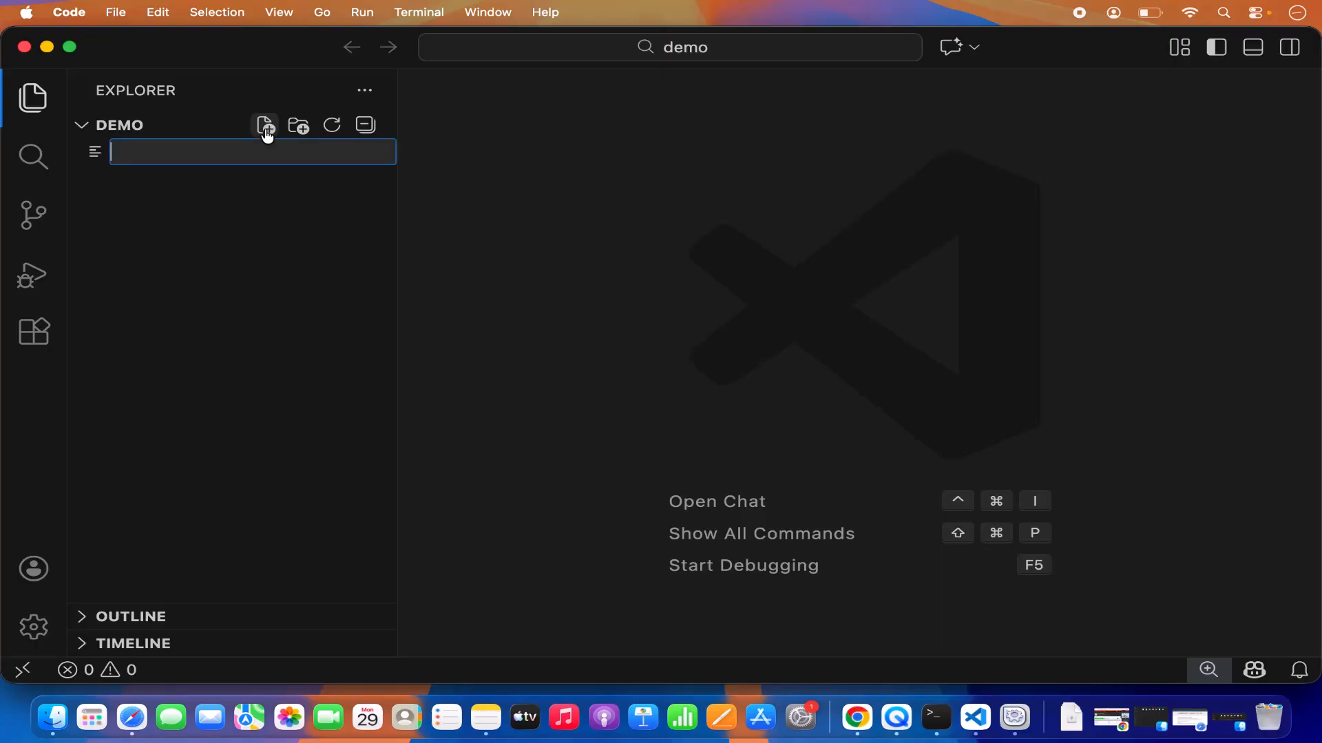
text(test.php)
key(Return)
key(super+v)
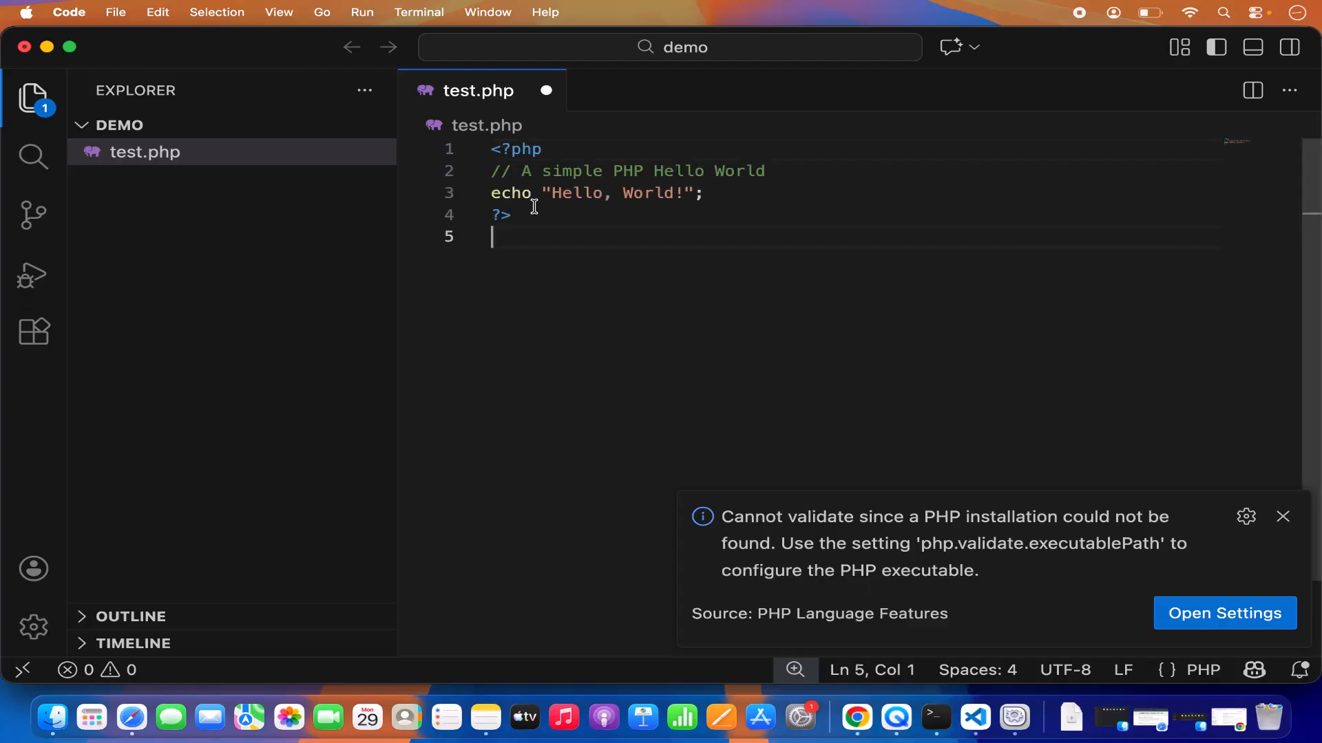
key(super+s)
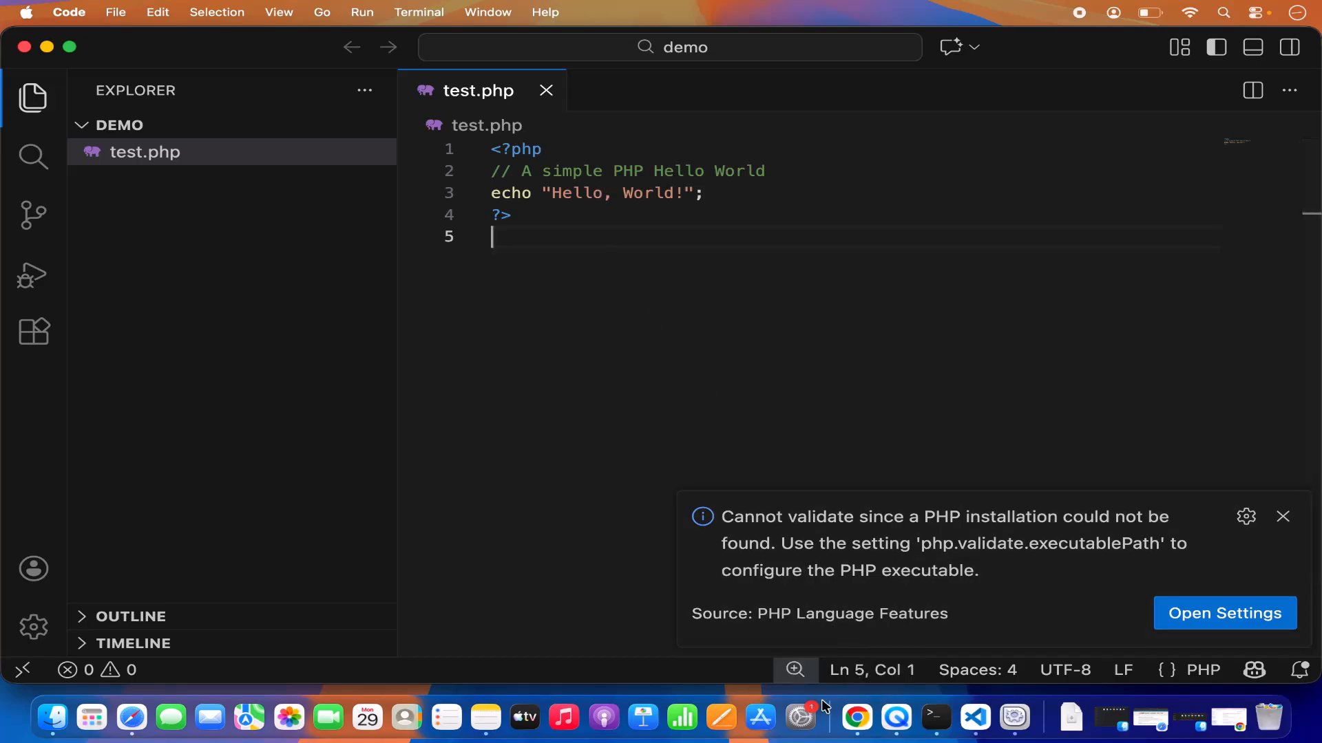
Switch to the XAMPP manager, open its localhost page in Safari, and load localhost/demo/test.php to check the output text.
click(1015, 717)
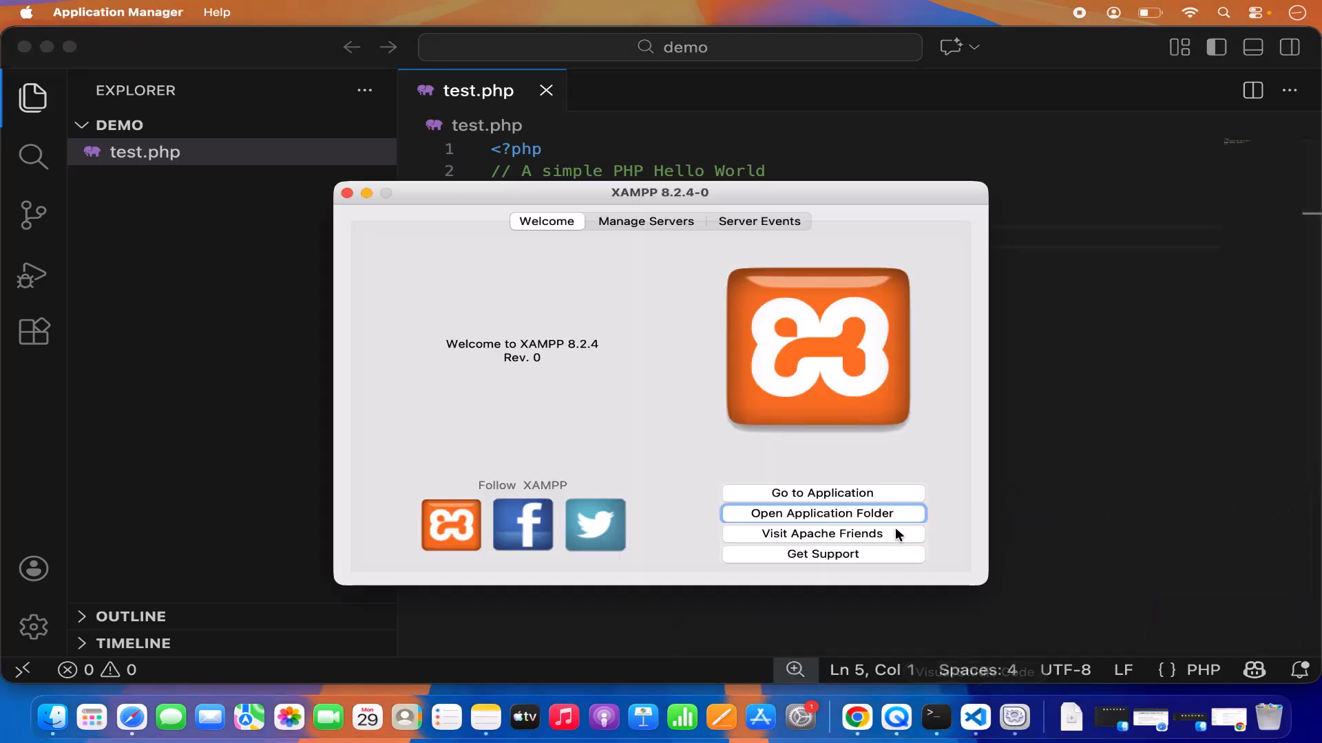
click(804, 493)
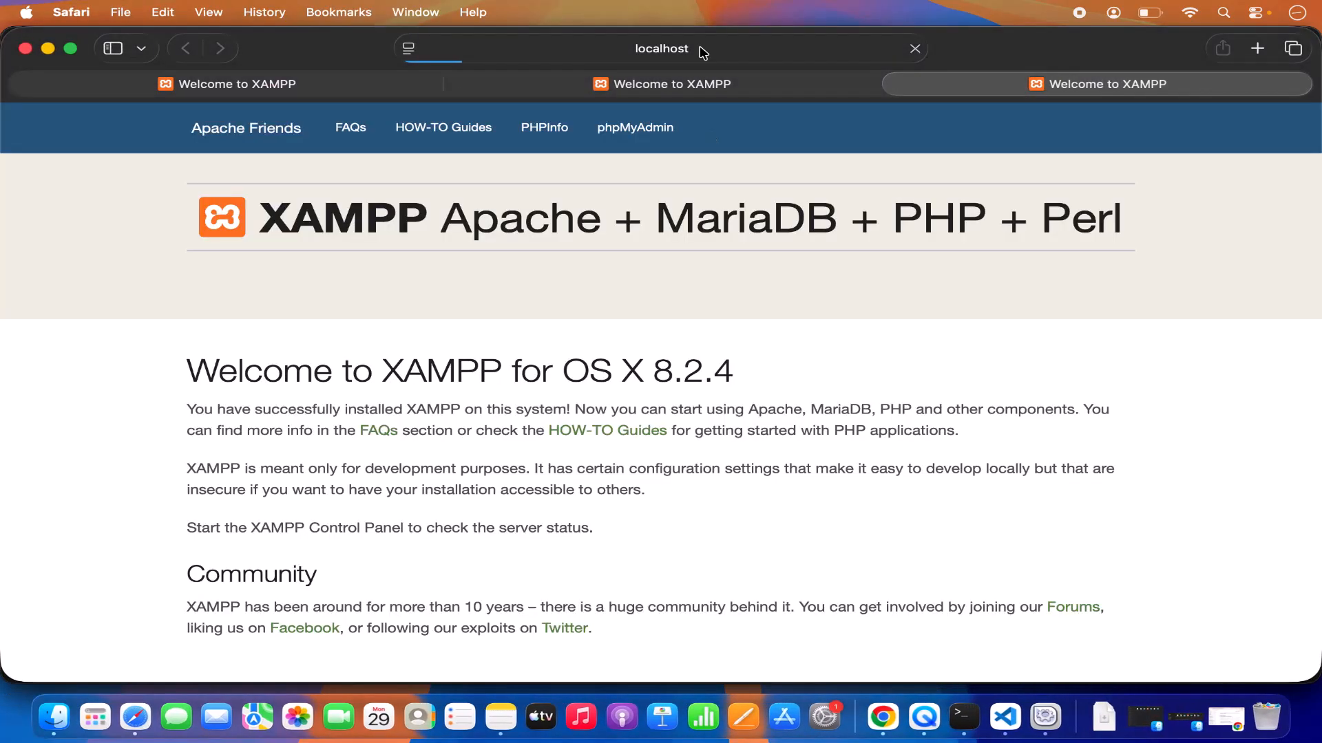
click(699, 50)
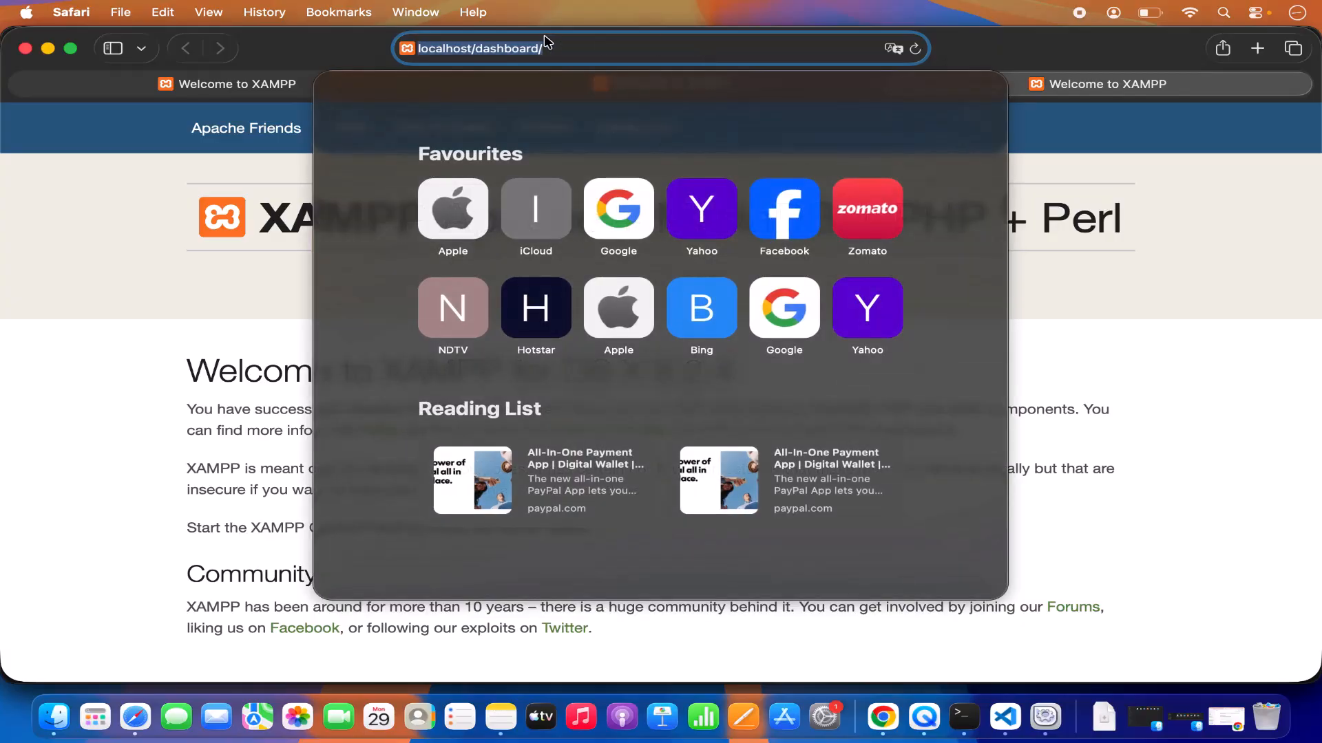
double_click(511, 50)
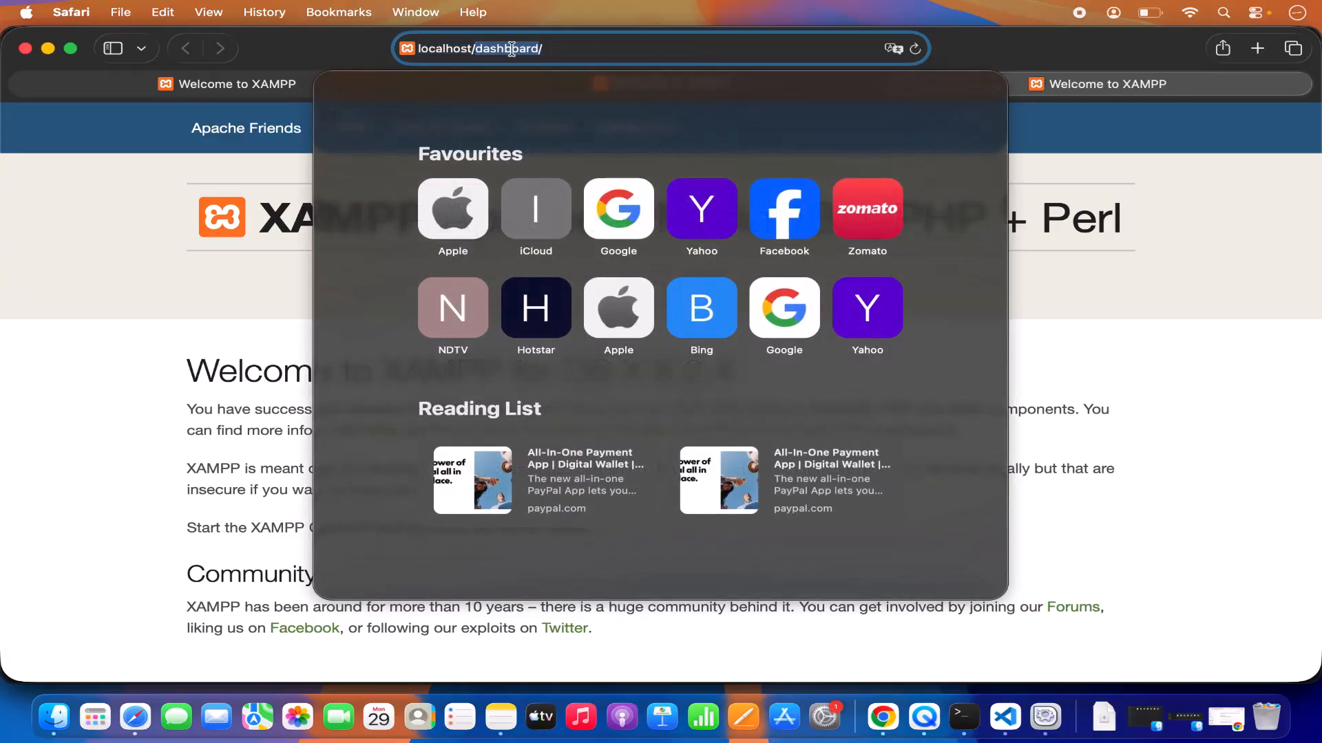
text(demo/)
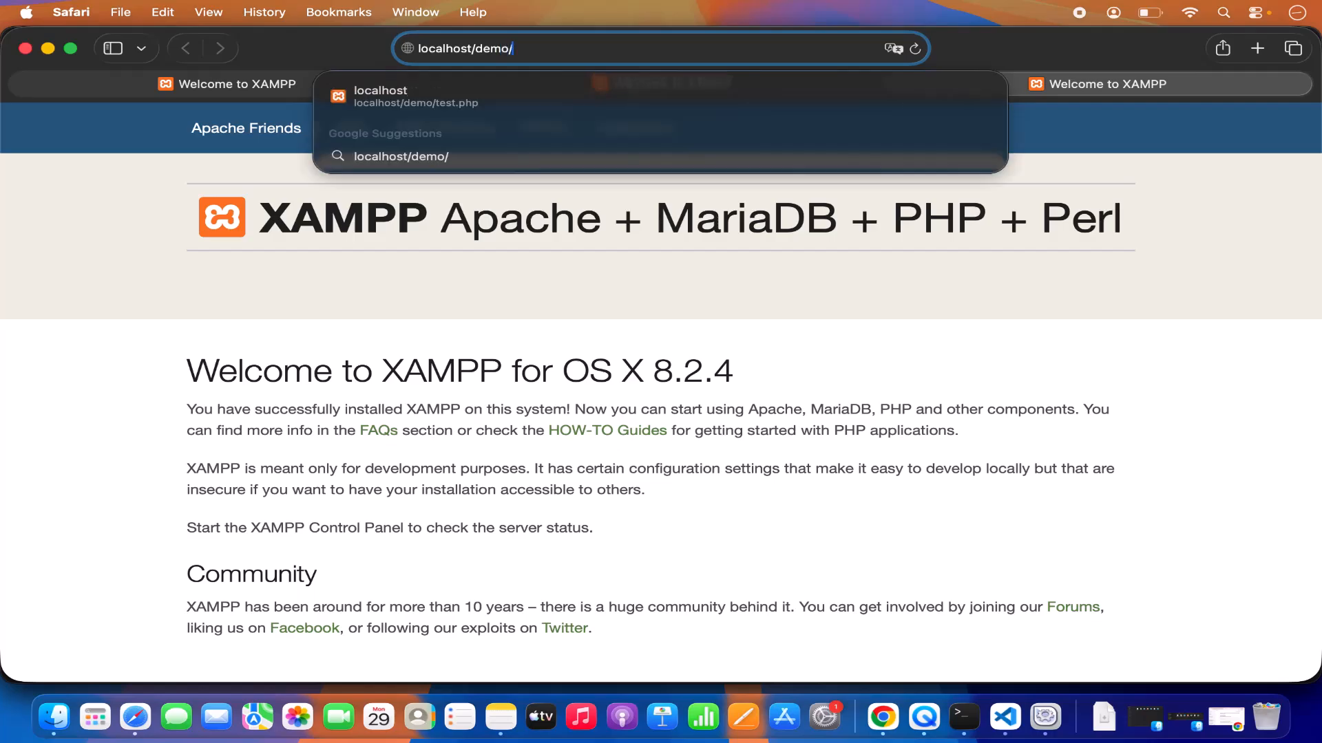
text(test)
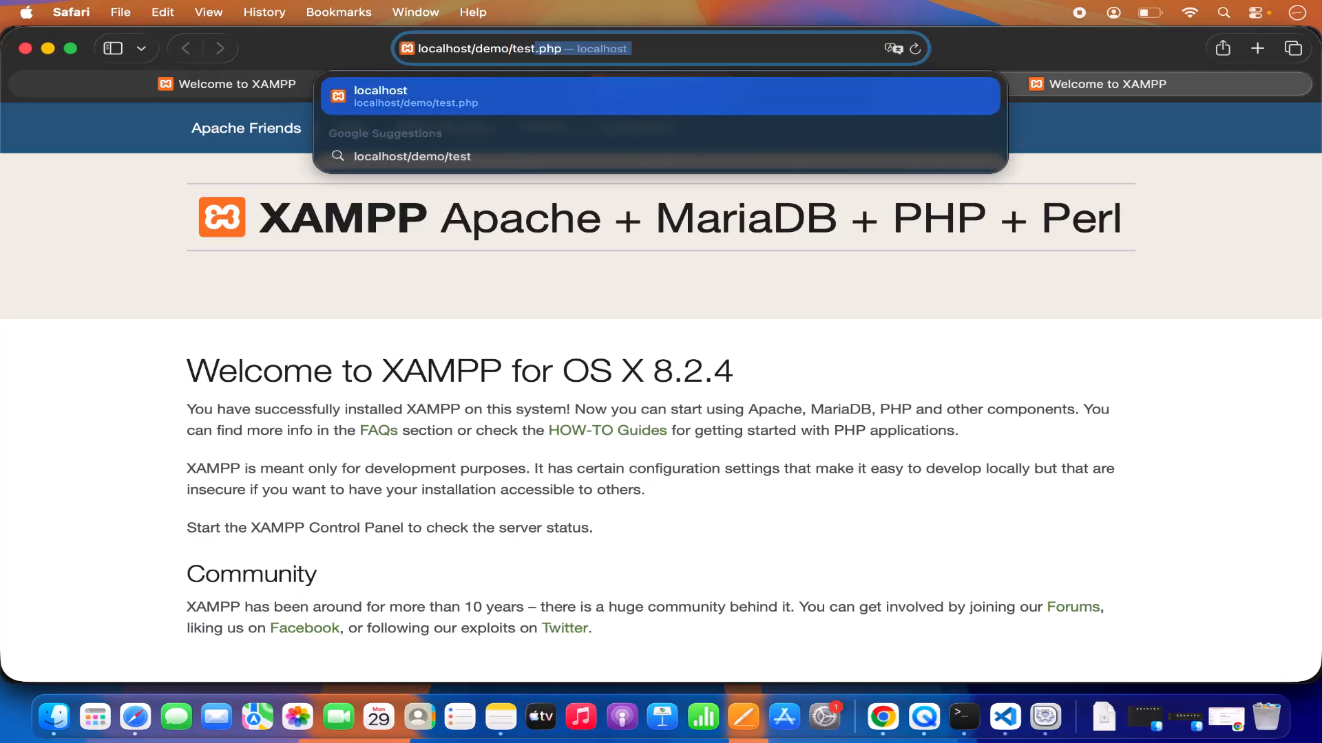
text(.php)
key(Return)
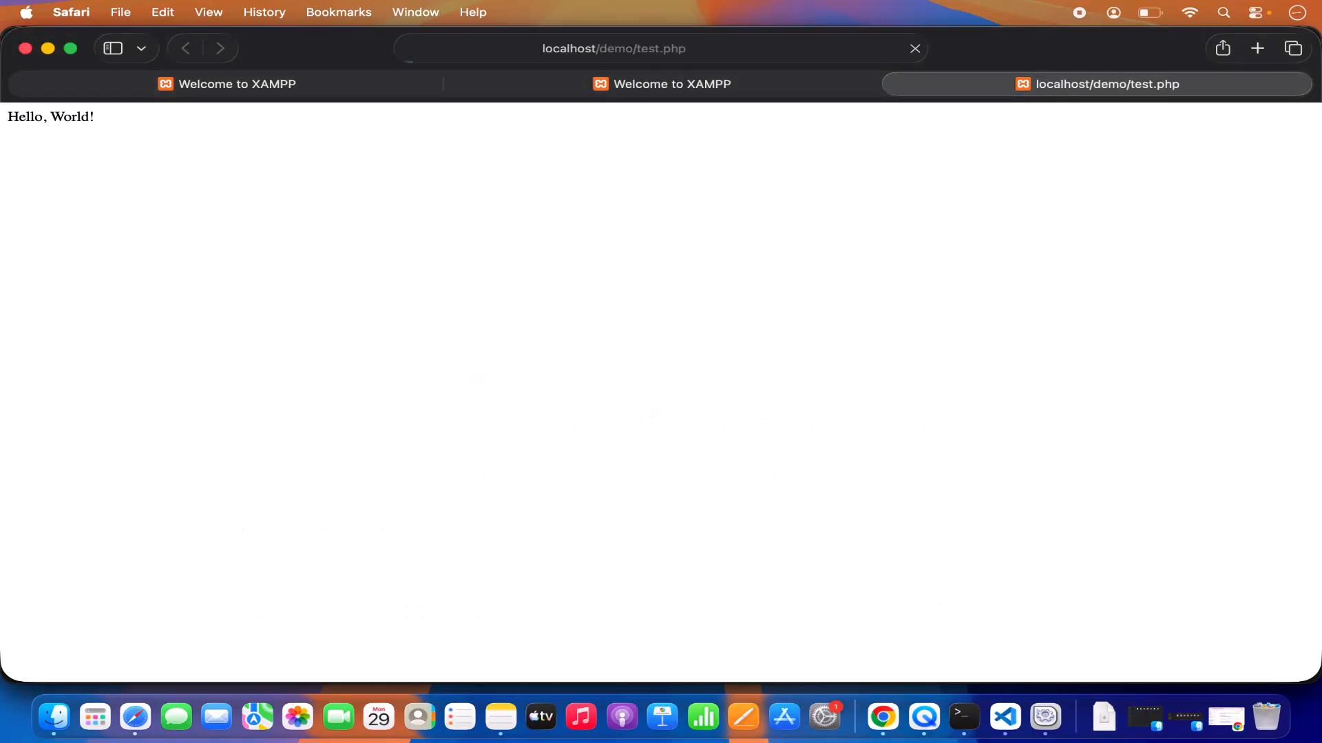
triple_click(65, 115)
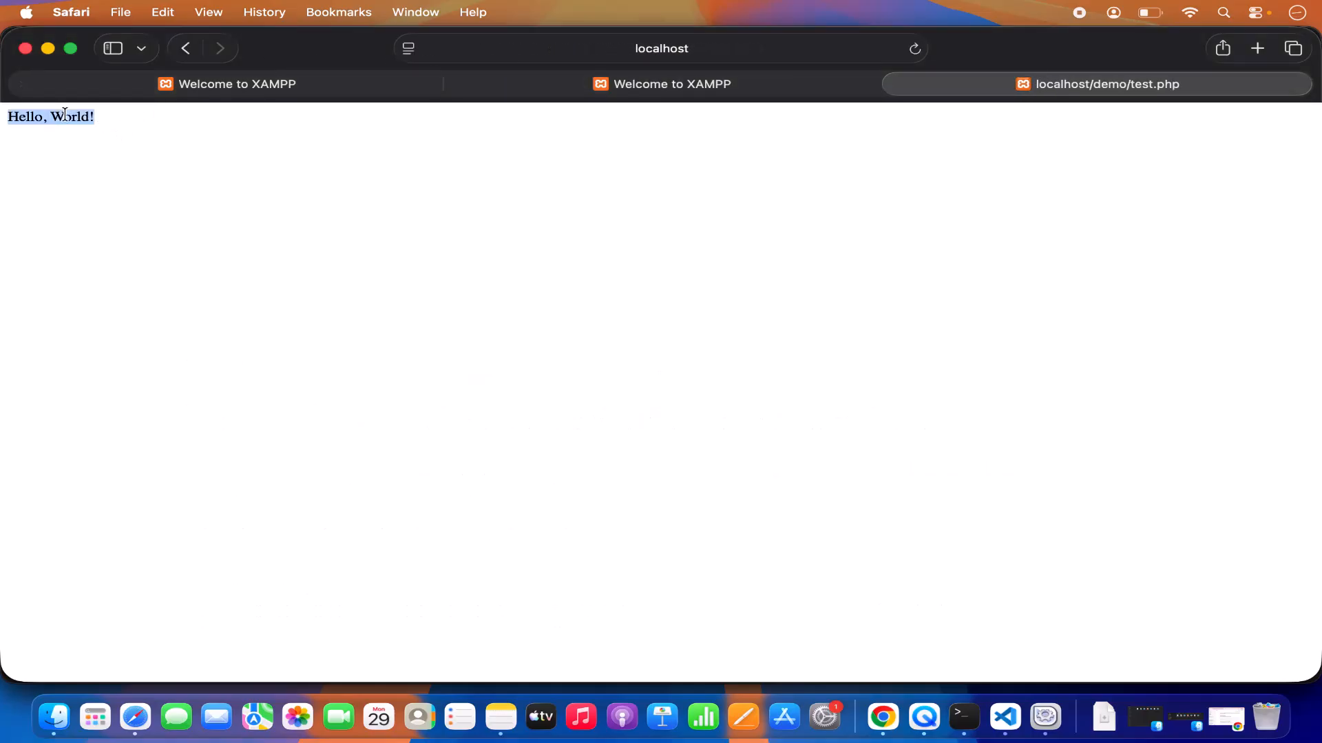
Switch to Visual Studio Code, change the echoed text in test.php to "Hello, World!!!!!", and save the file.
click(1003, 717)
click(683, 194)
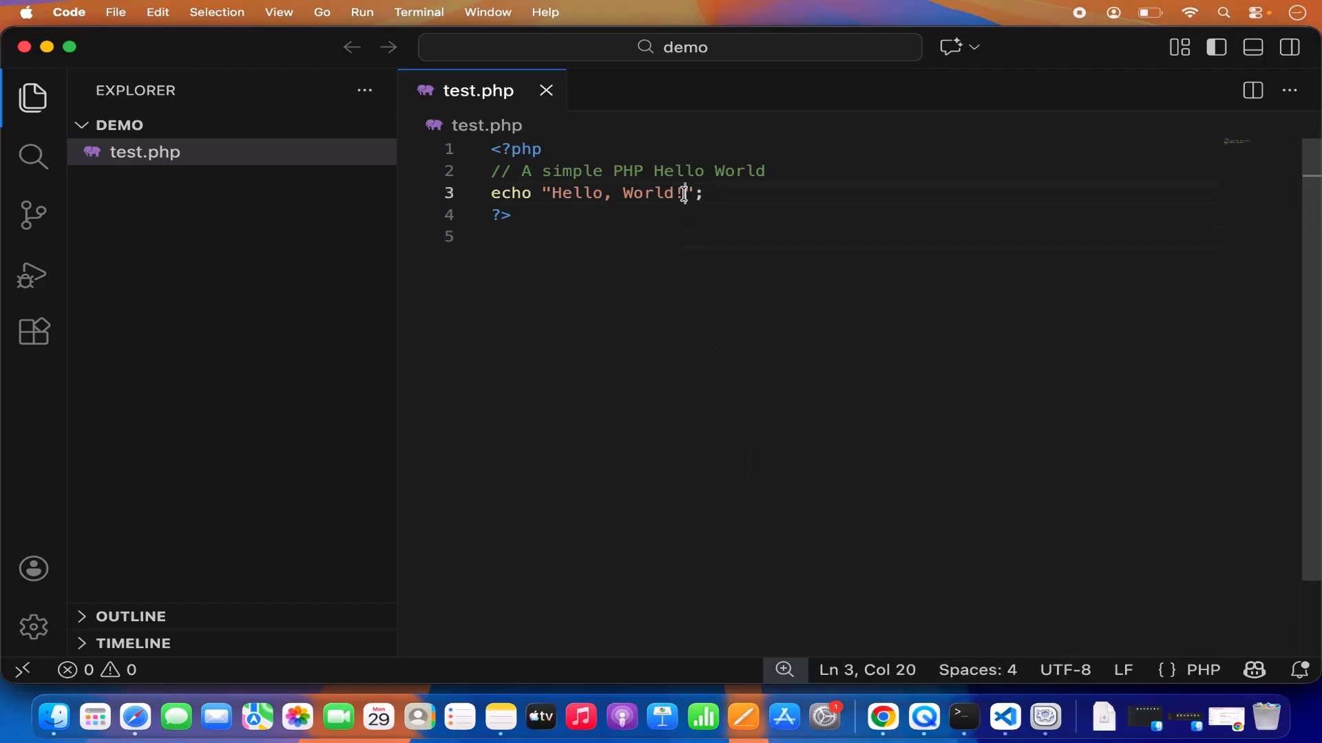
text(!!!!)
key(super+s)
Switch to Safari and reload the localhost/demo/test.php page.
key(super+Tab)
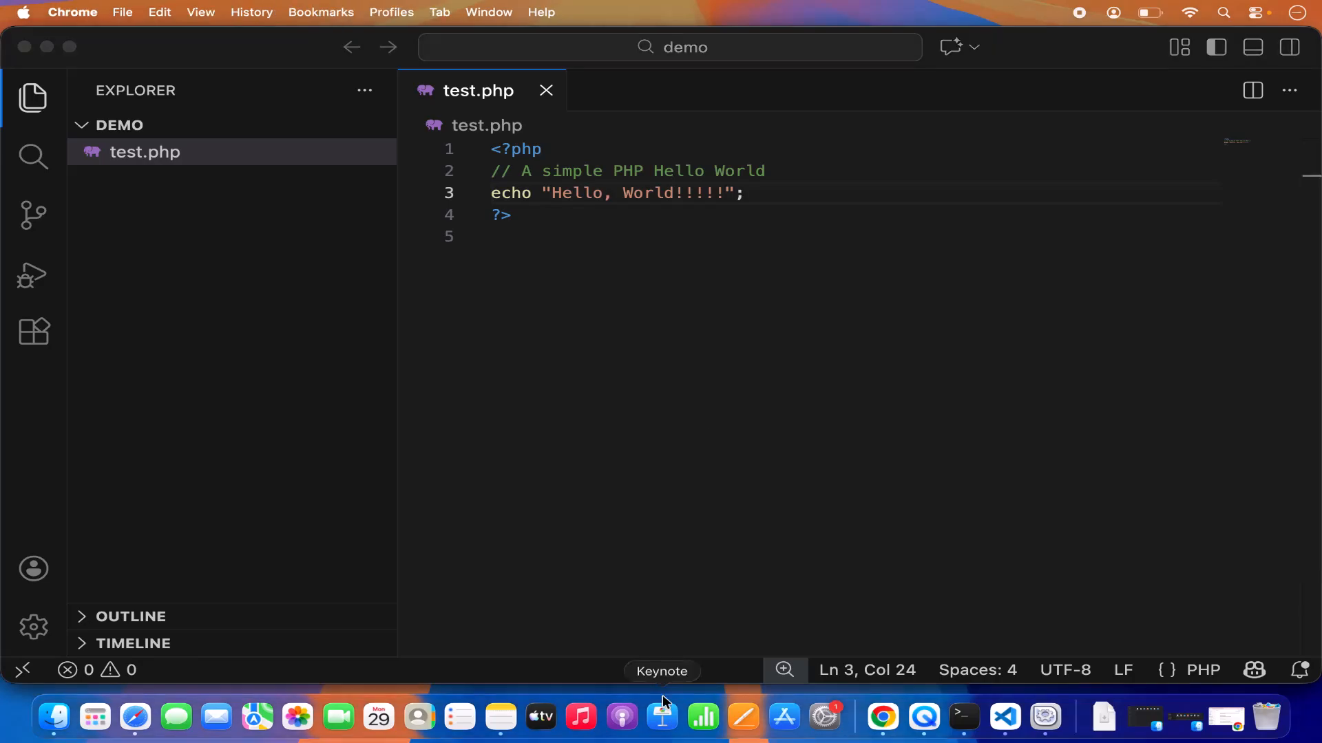
click(136, 719)
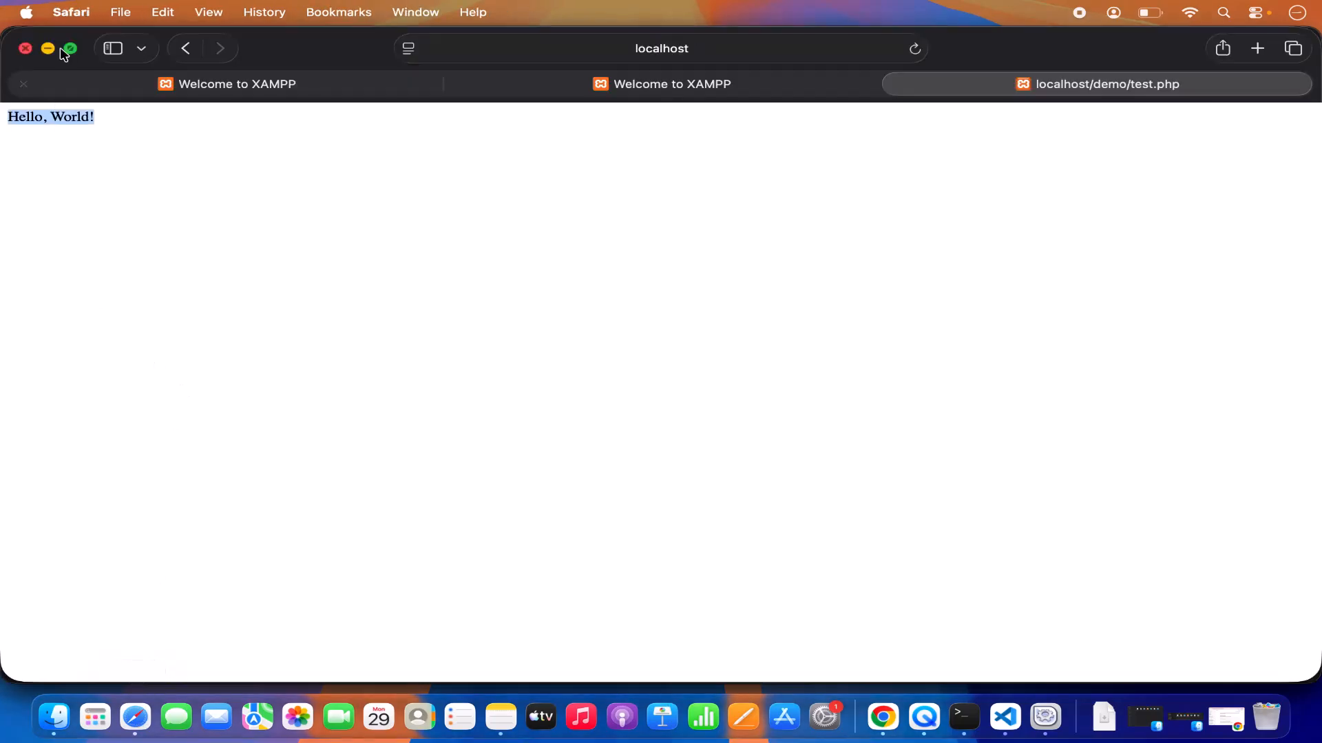
click(914, 49)
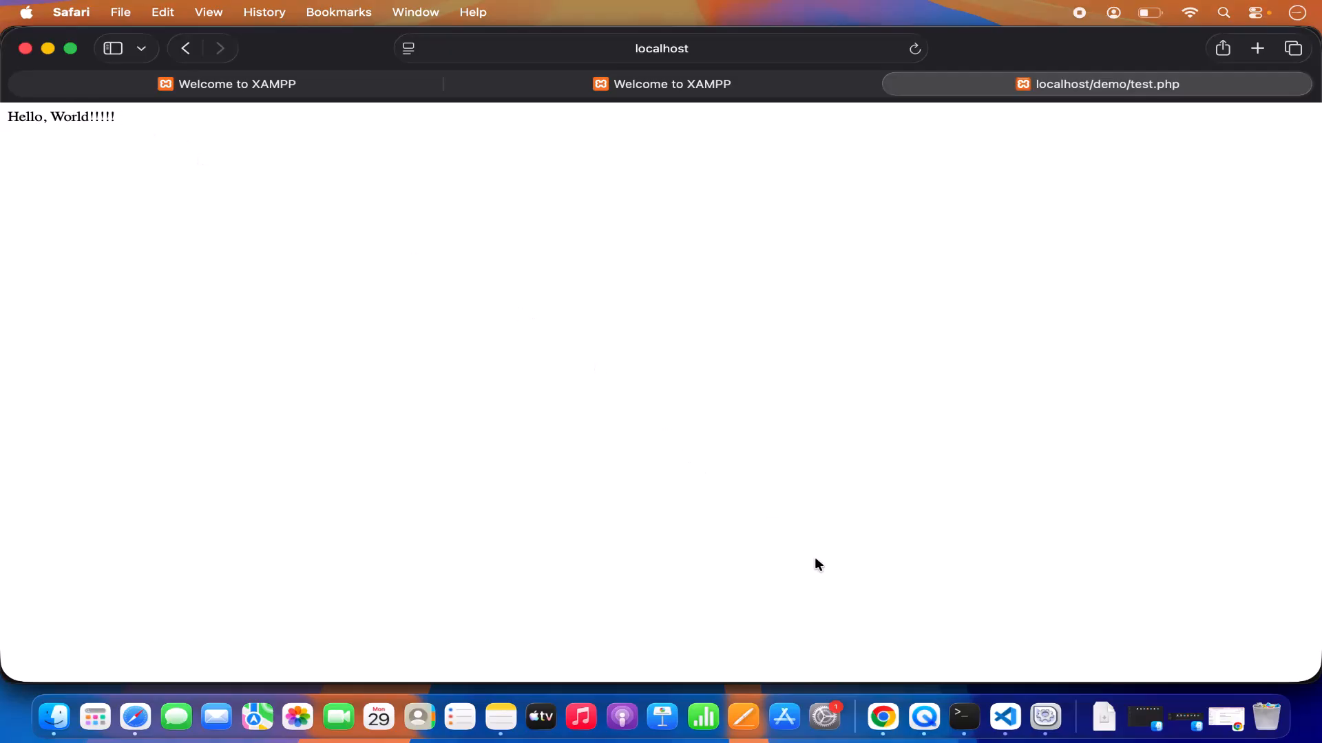
Minimize the Safari, Visual Studio Code and Terminal windows, leaving the XAMPP manager on the desktop.
click(48, 49)
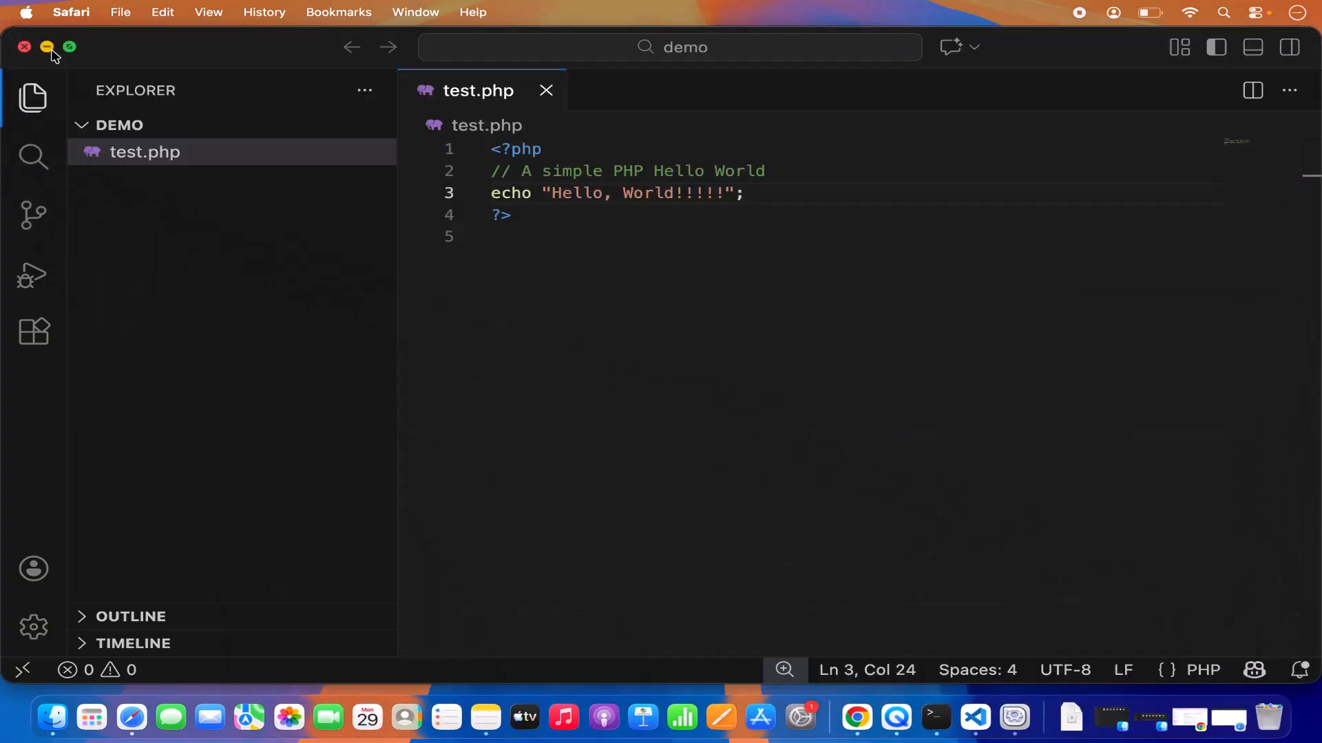
click(48, 49)
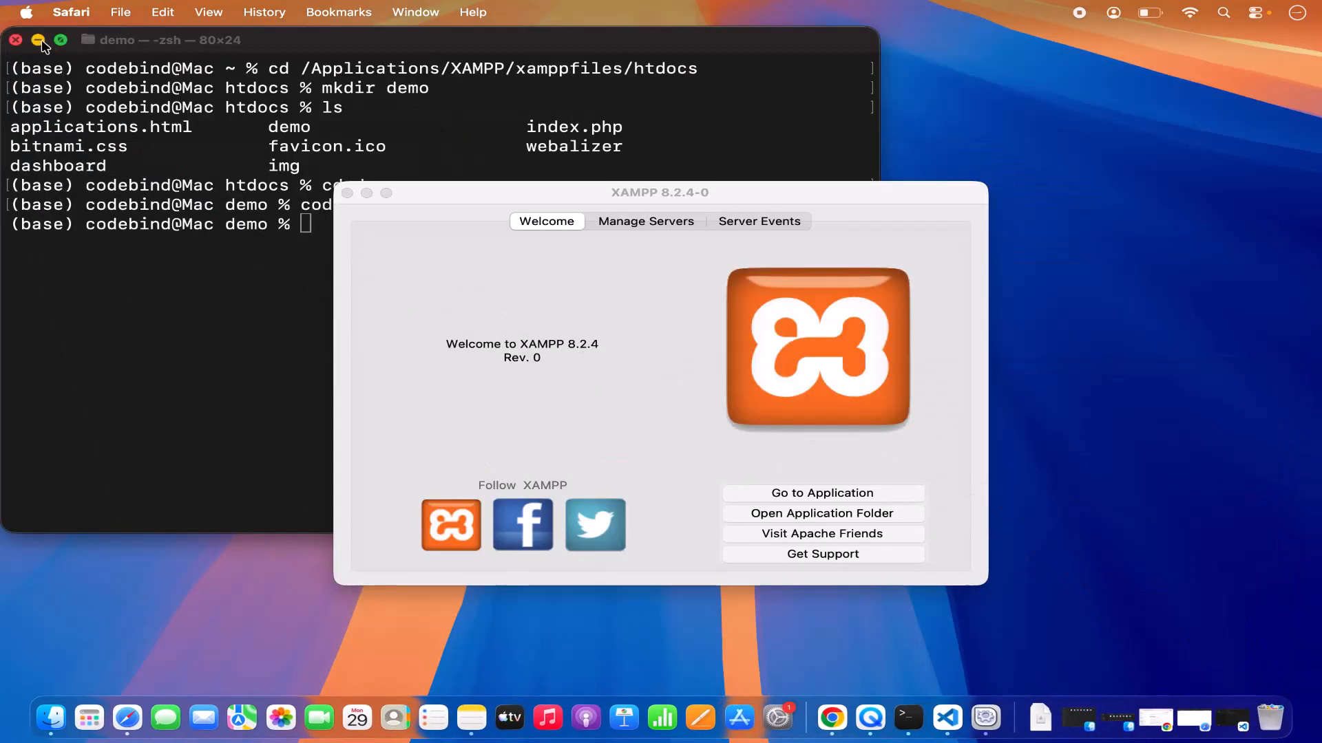
click(39, 40)
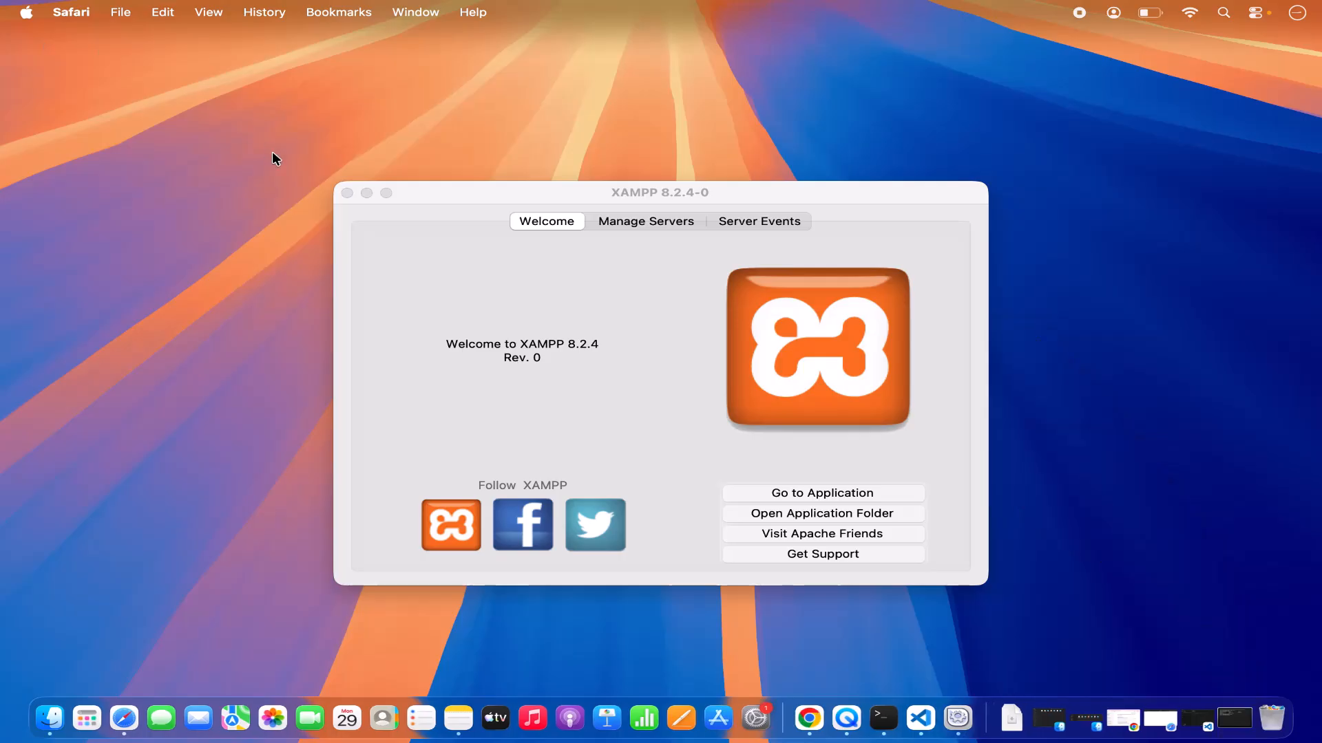